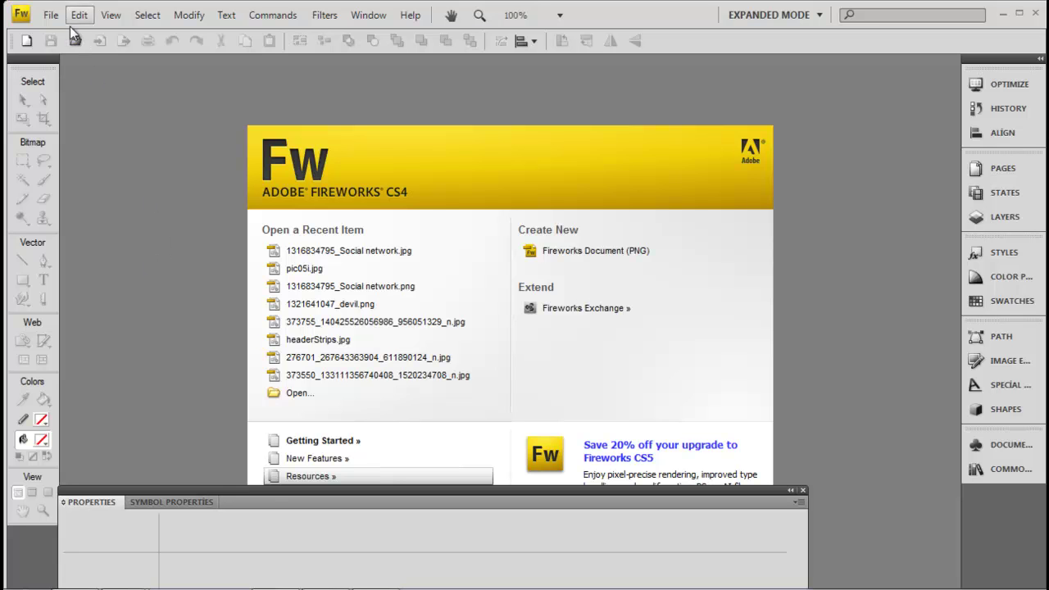
Look through the File menu and Open dialog, then close both without opening anything.
click(51, 15)
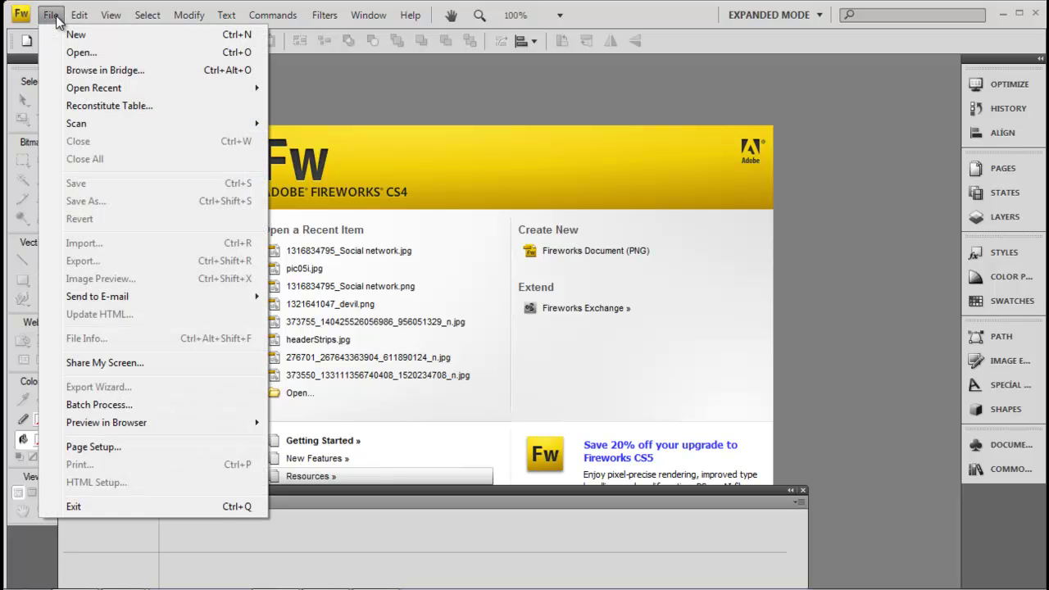
click(79, 53)
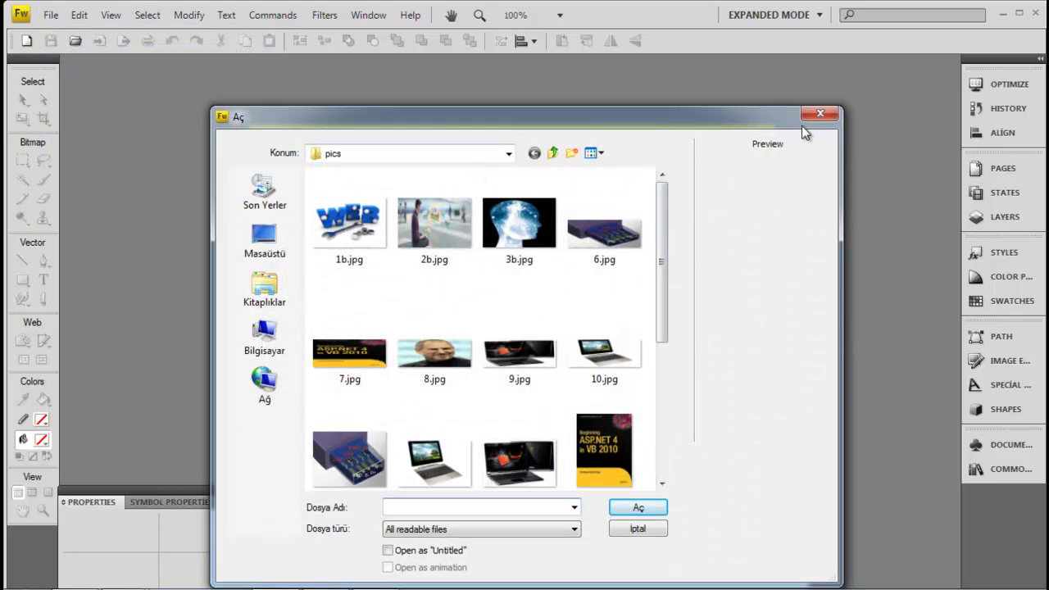
click(817, 117)
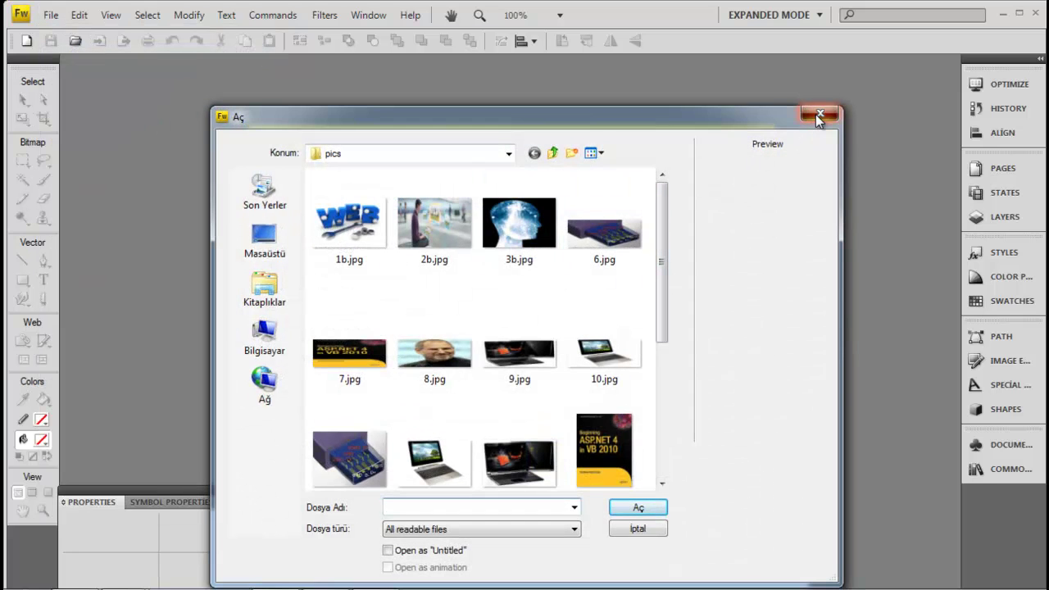
click(53, 17)
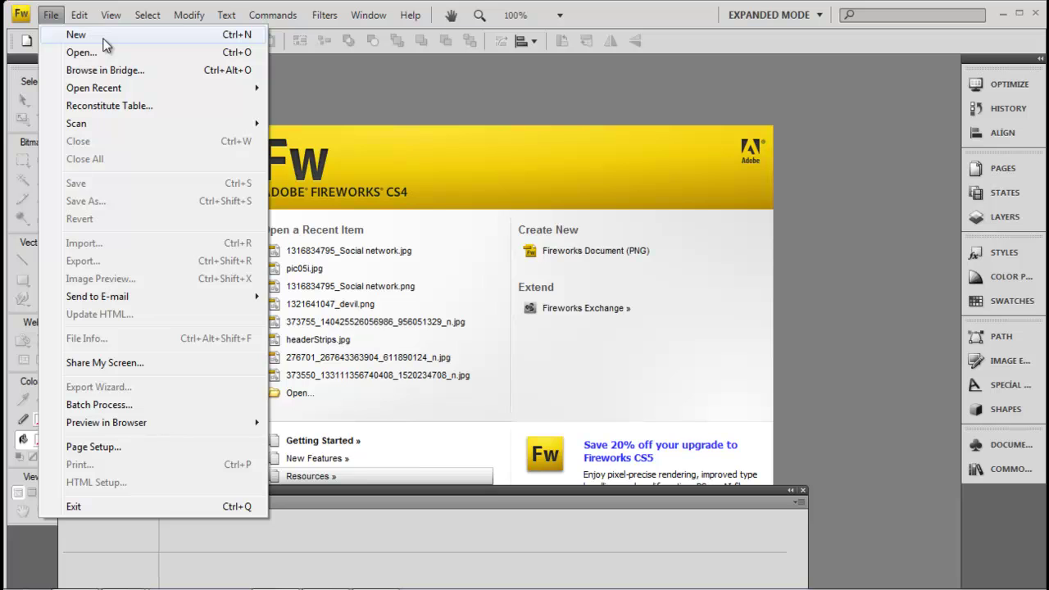
click(610, 279)
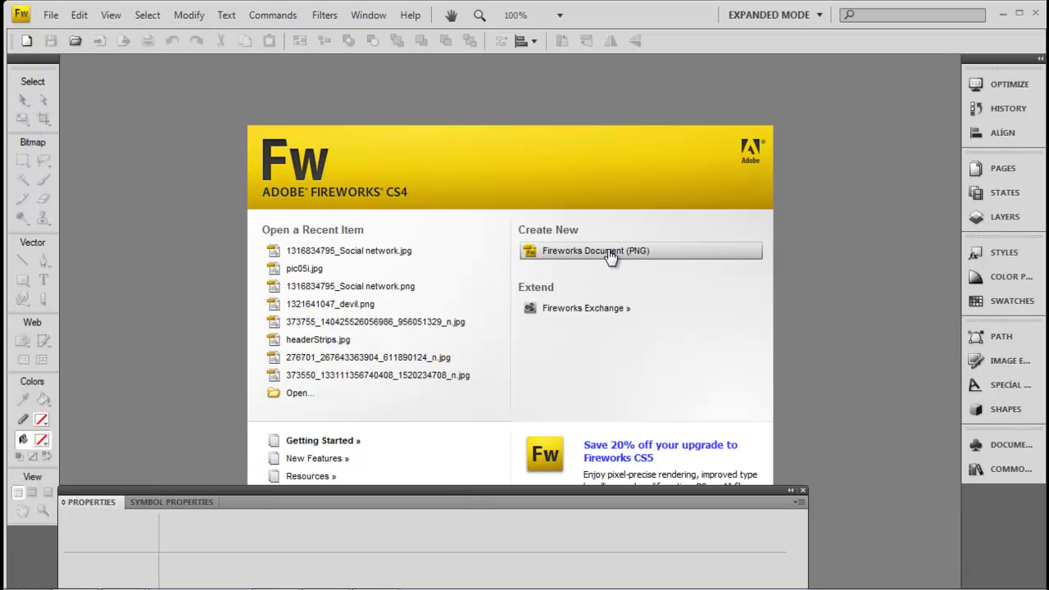
Create a new Fireworks PNG document 900 × 400 pixels on a white canvas.
click(607, 250)
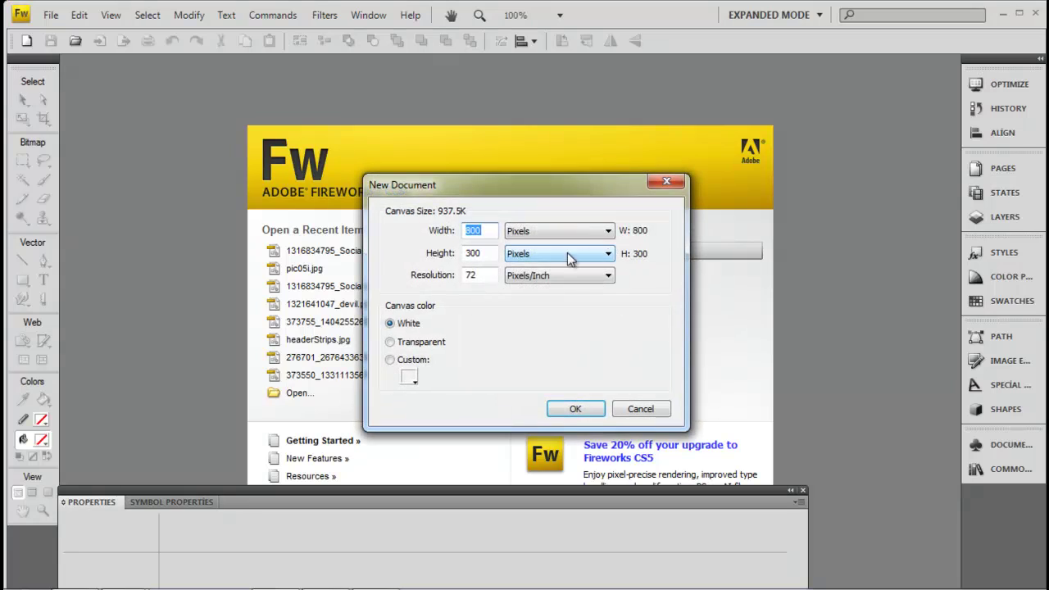
click(486, 236)
drag(486, 232, 451, 232)
text(900)
key(Tab)
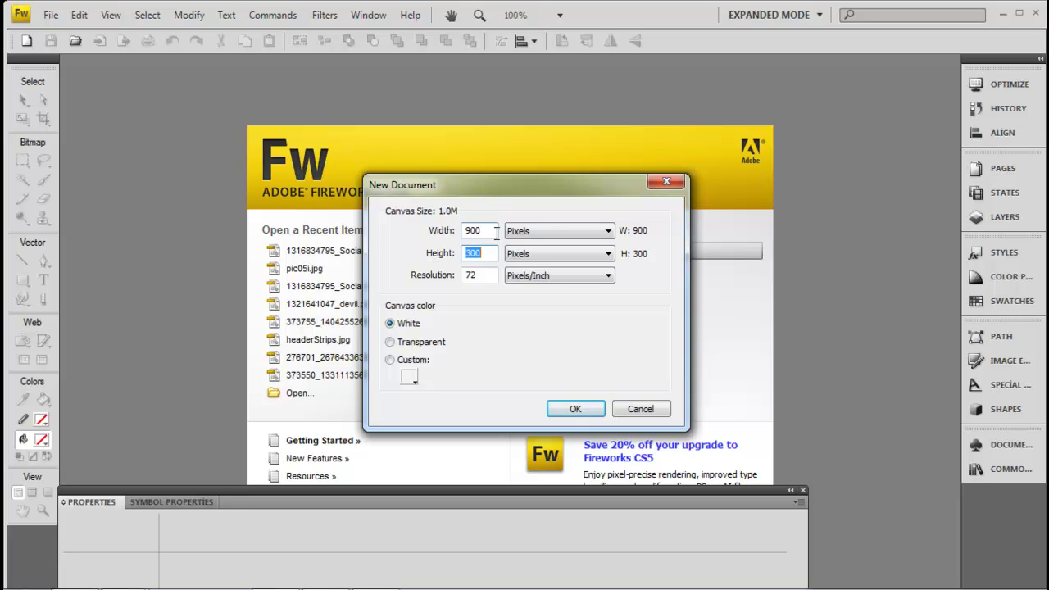
text(400)
key(Return)
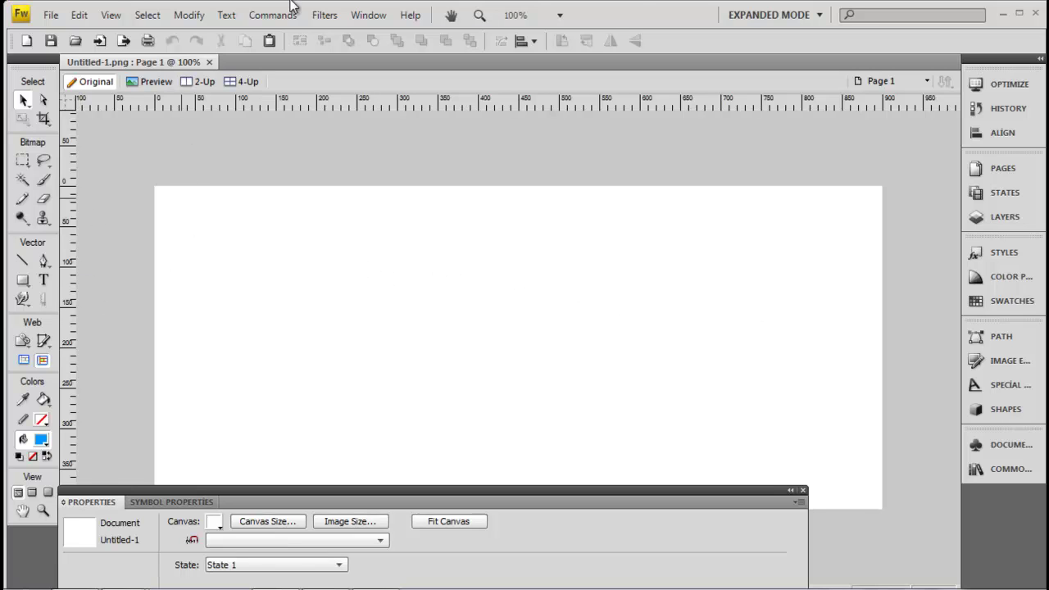
click(73, 15)
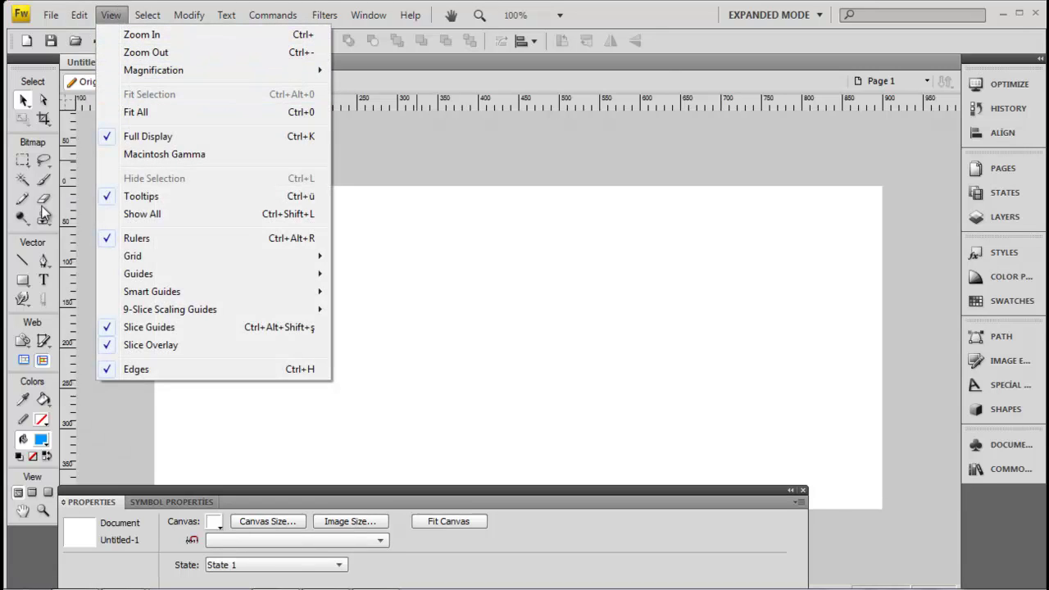
click(524, 400)
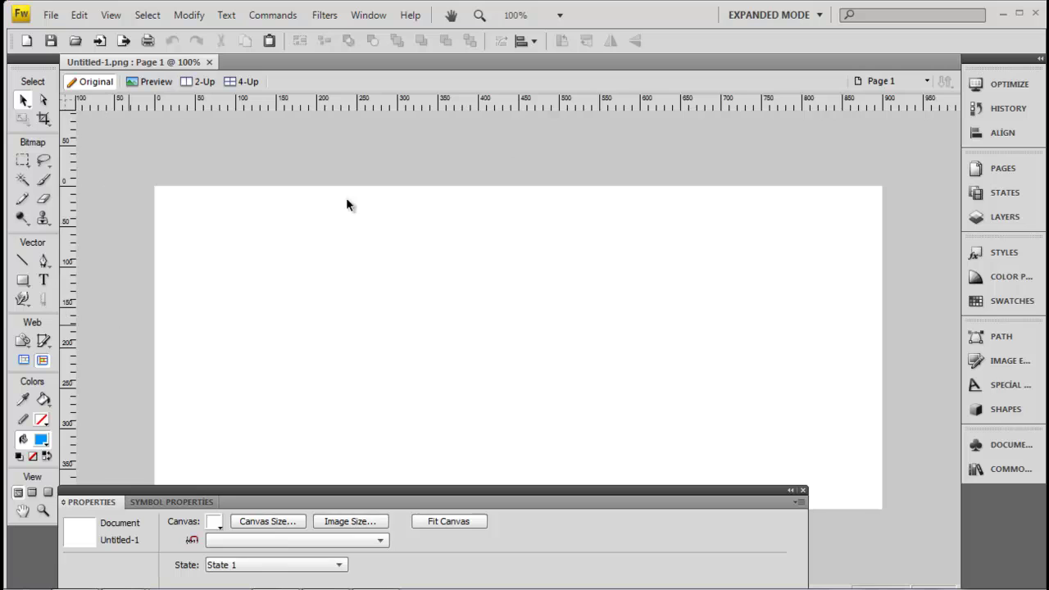
click(819, 15)
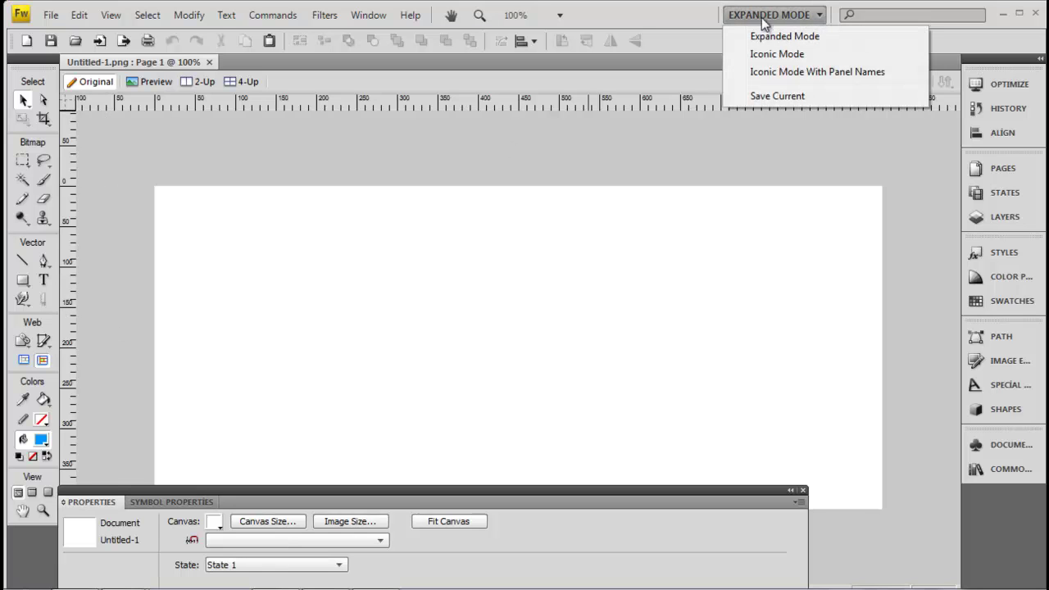
click(655, 253)
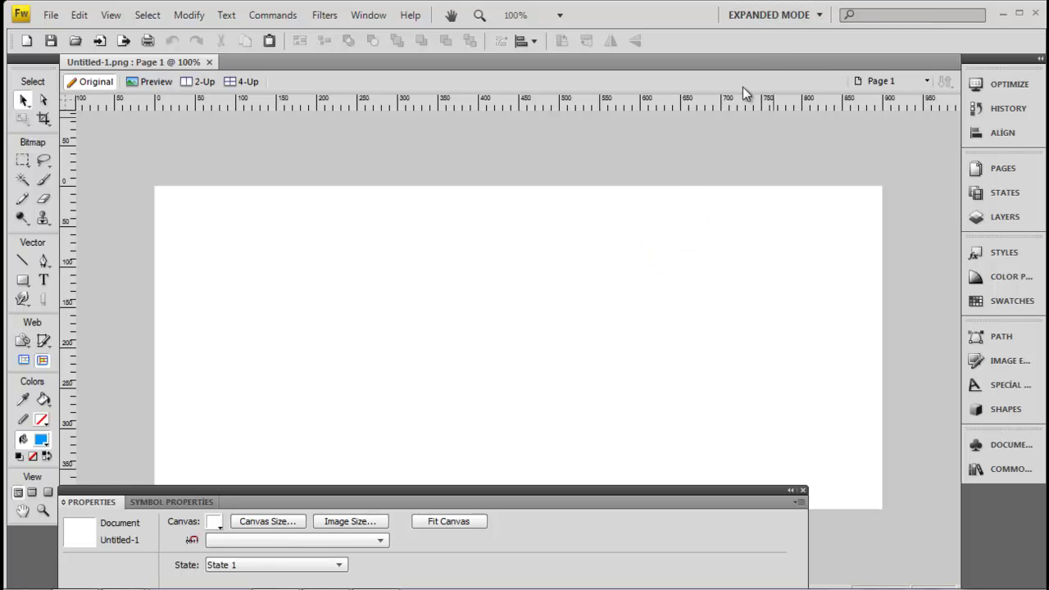
click(992, 85)
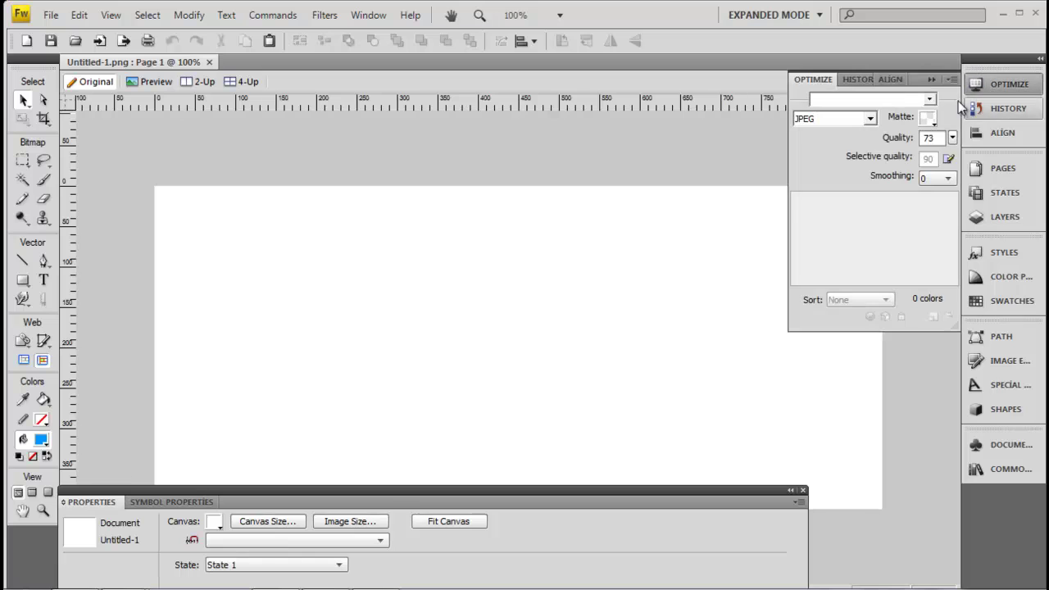
click(871, 119)
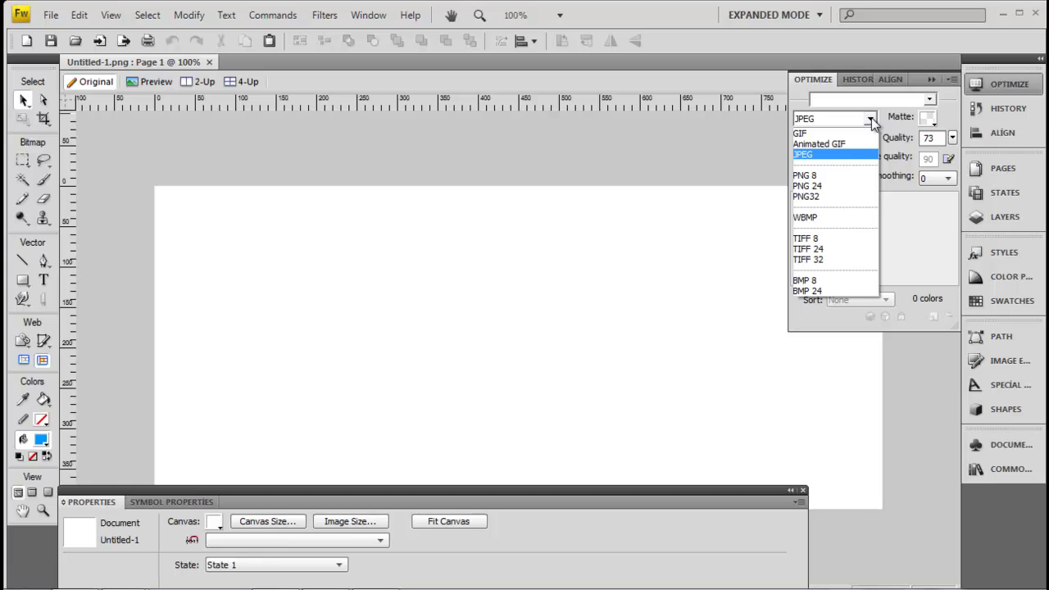
click(871, 120)
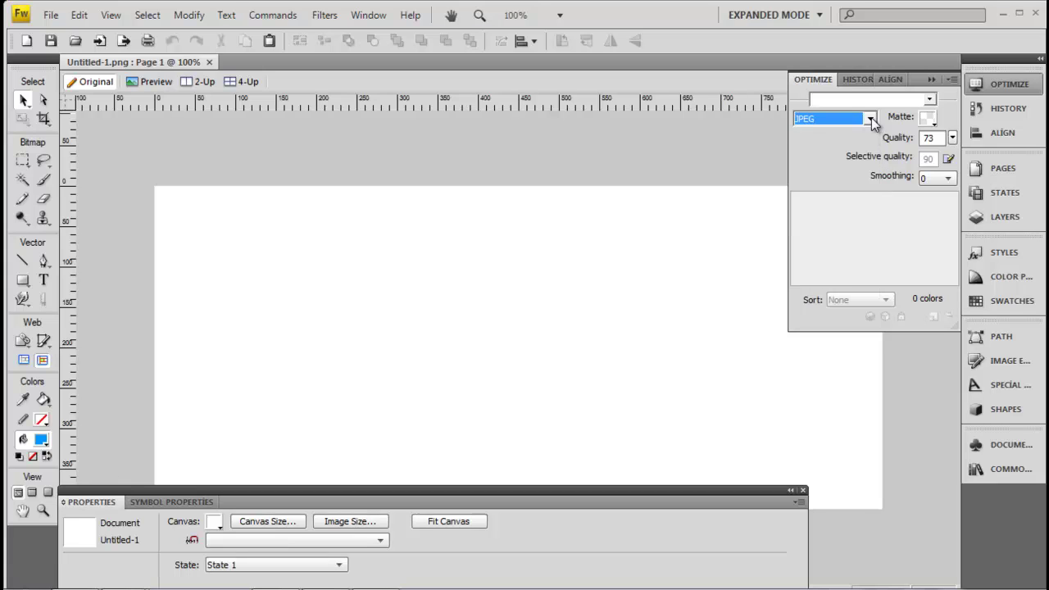
click(932, 79)
click(995, 108)
click(995, 108)
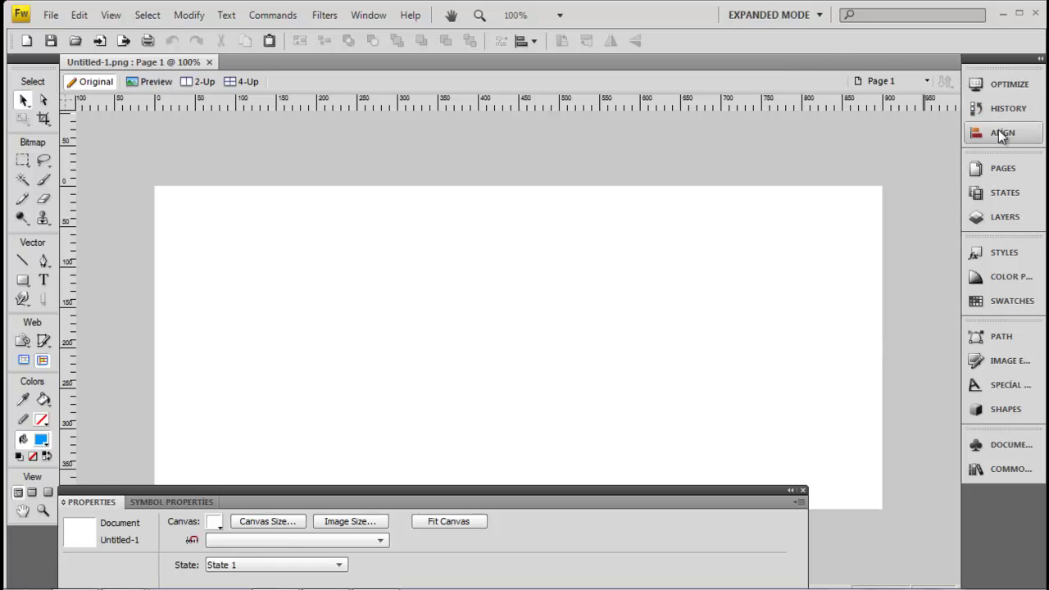
click(1002, 169)
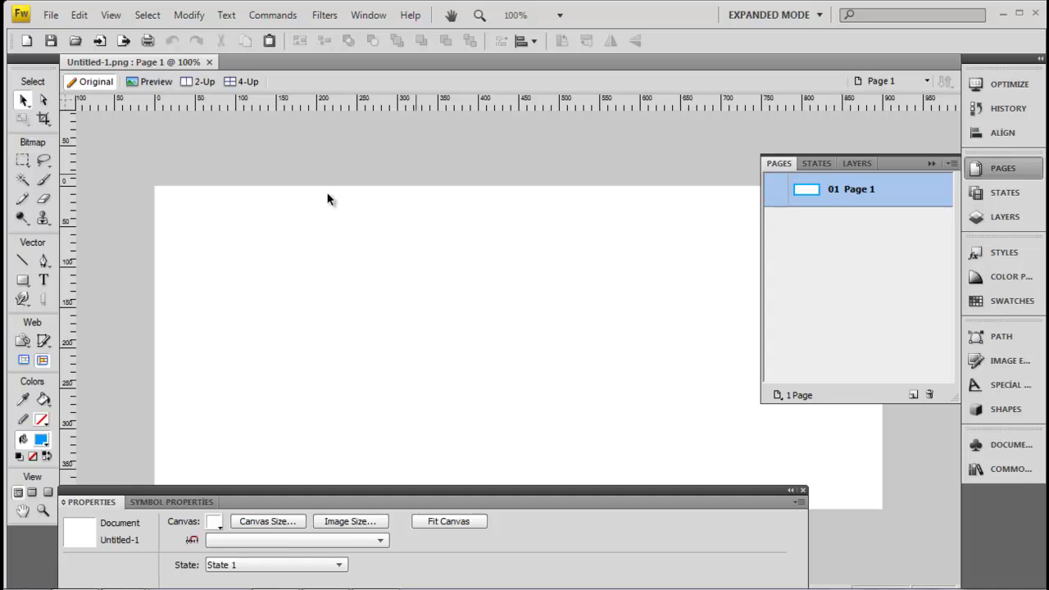
click(999, 195)
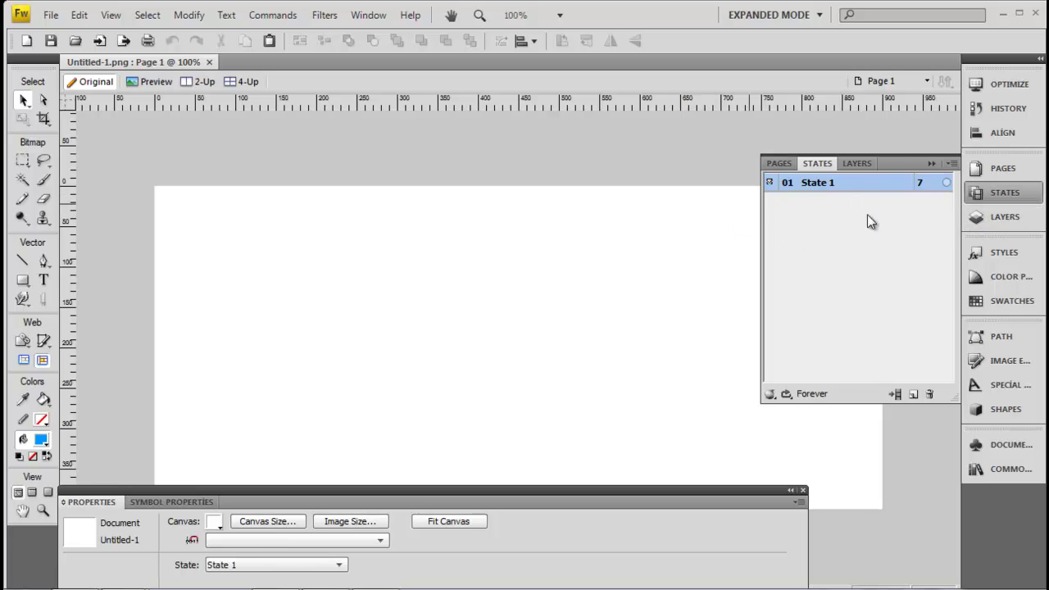
click(995, 217)
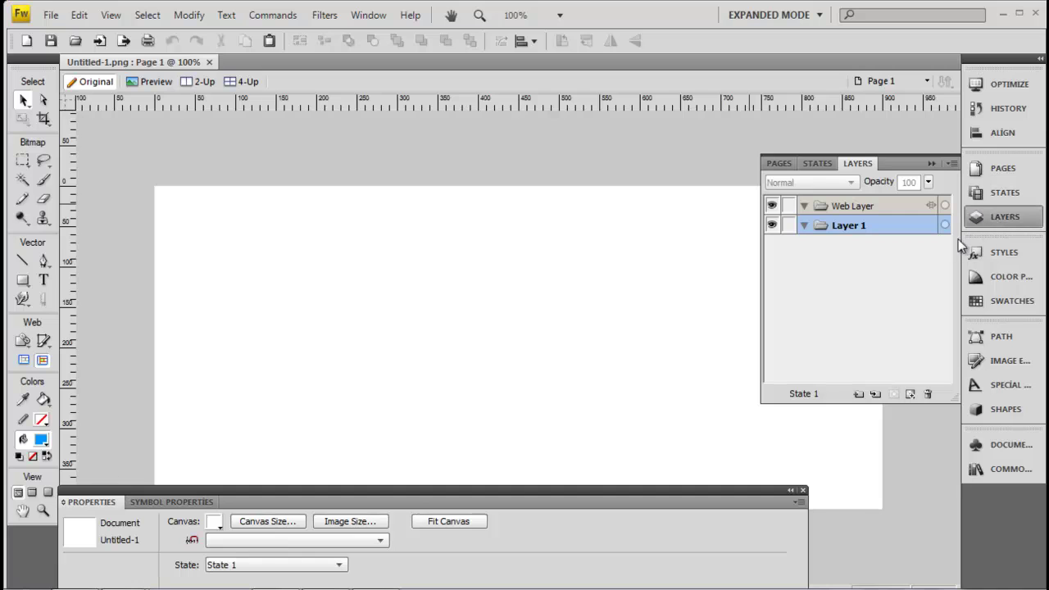
click(996, 257)
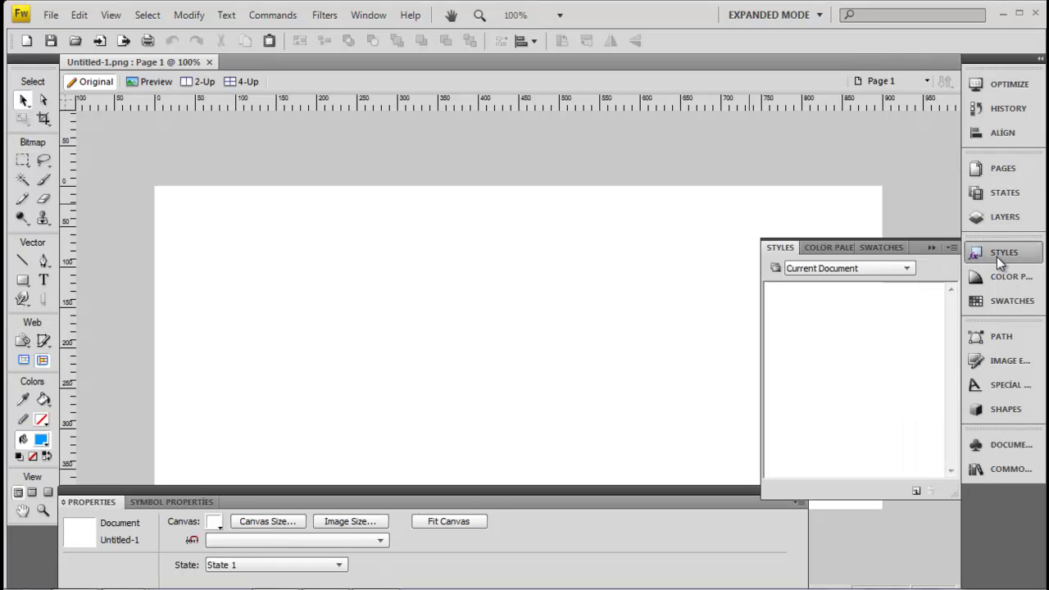
click(882, 268)
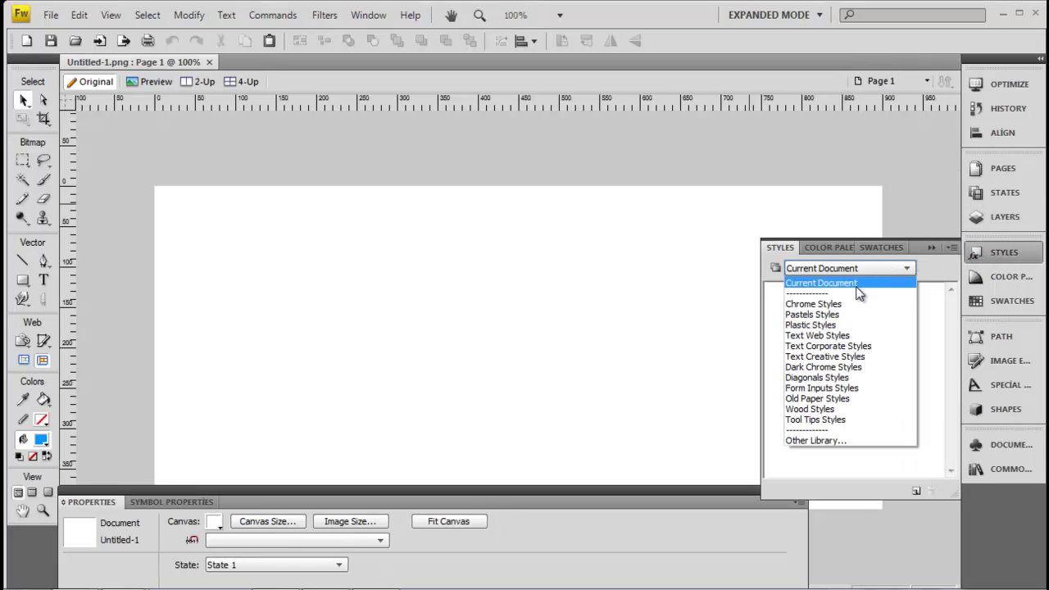
click(852, 304)
click(852, 272)
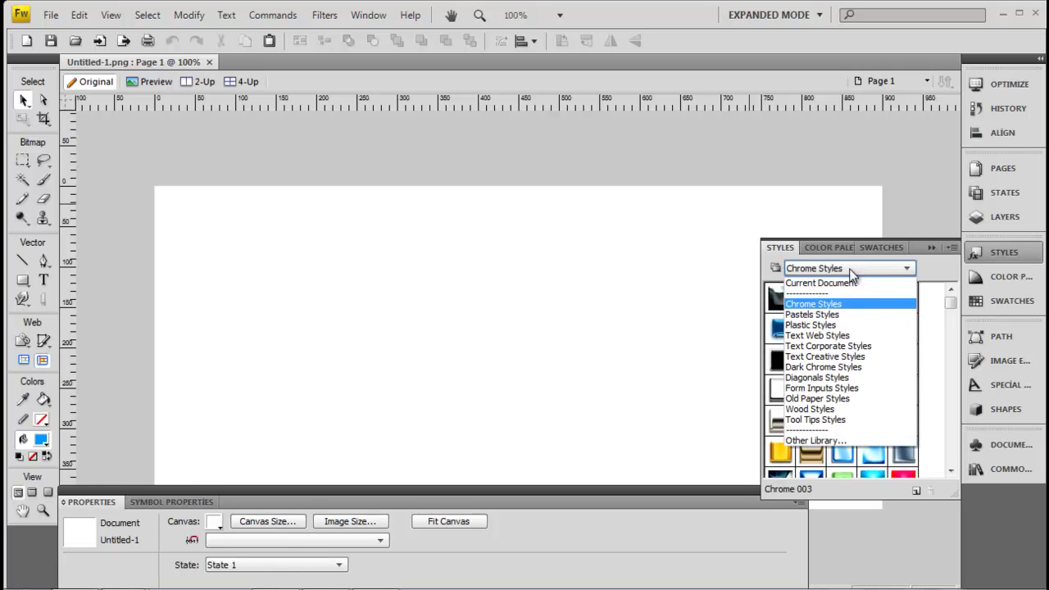
click(834, 325)
click(845, 273)
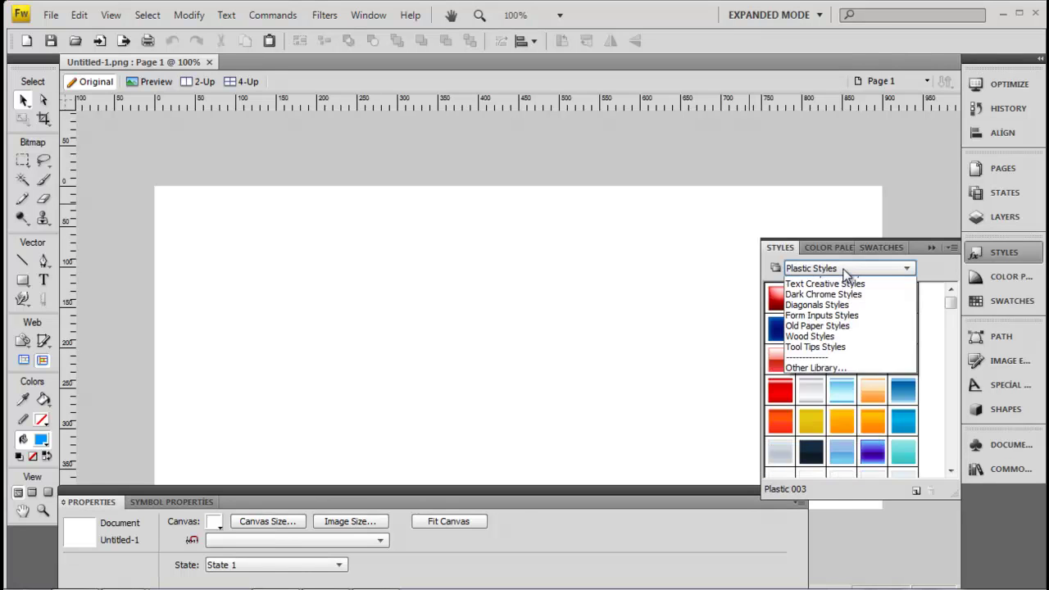
click(819, 356)
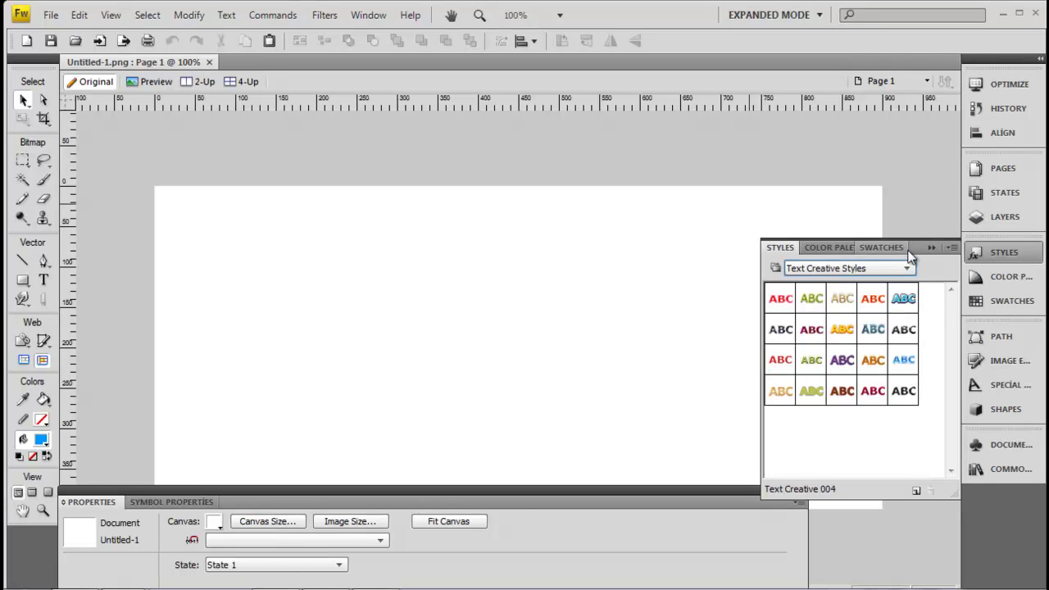
click(844, 248)
click(896, 248)
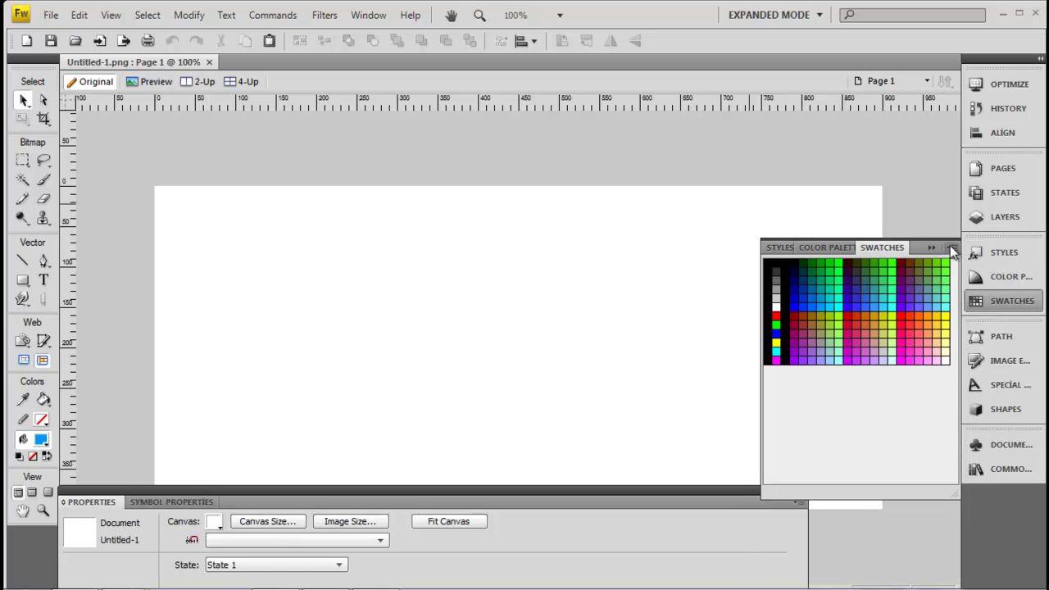
click(1007, 276)
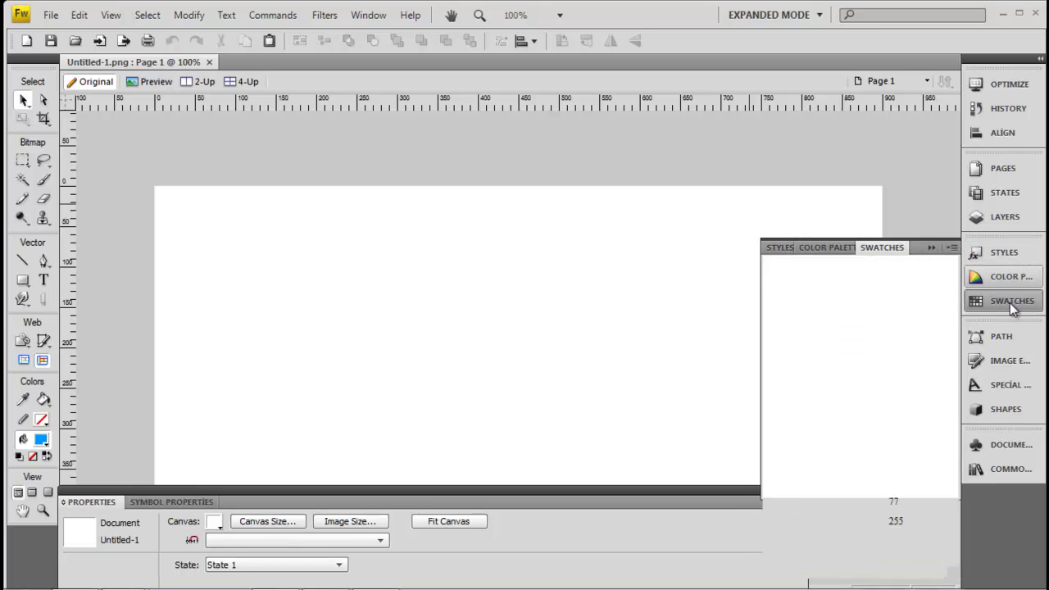
click(1006, 302)
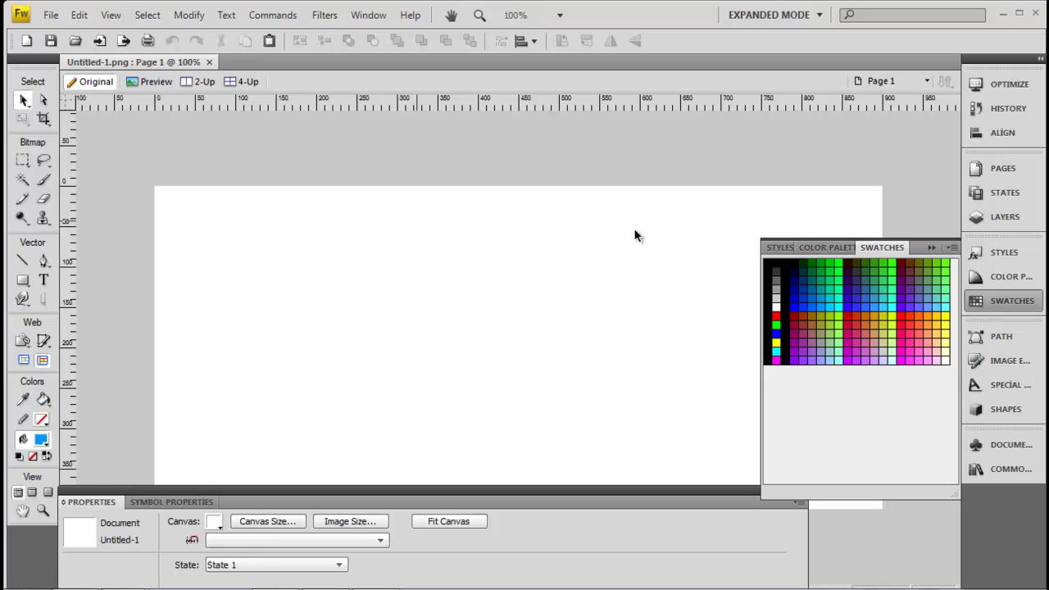
click(931, 248)
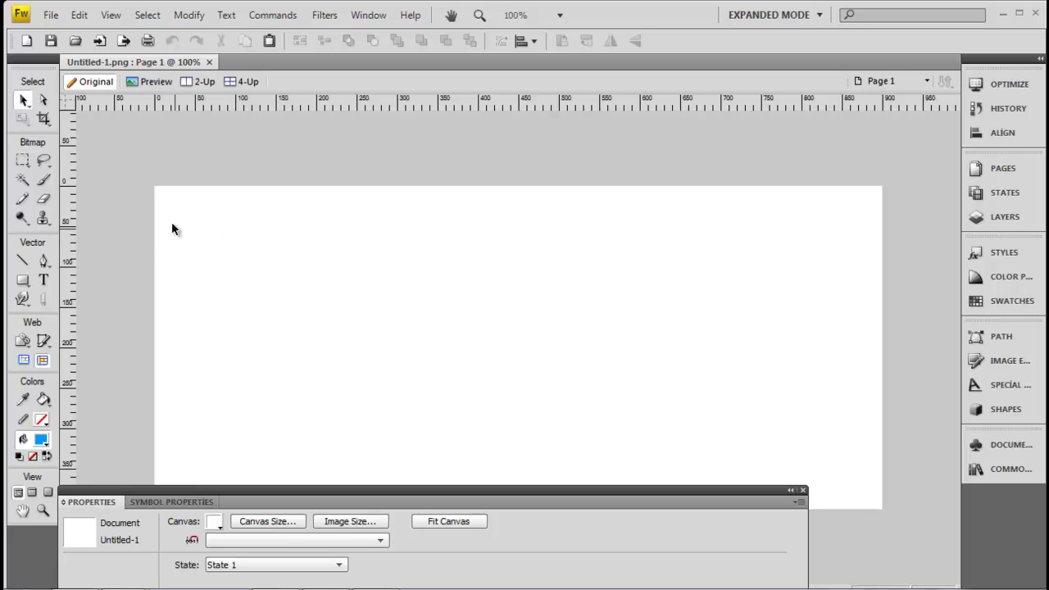
Draw a rectangle covering most of the canvas and give it a dark blue fill.
click(27, 283)
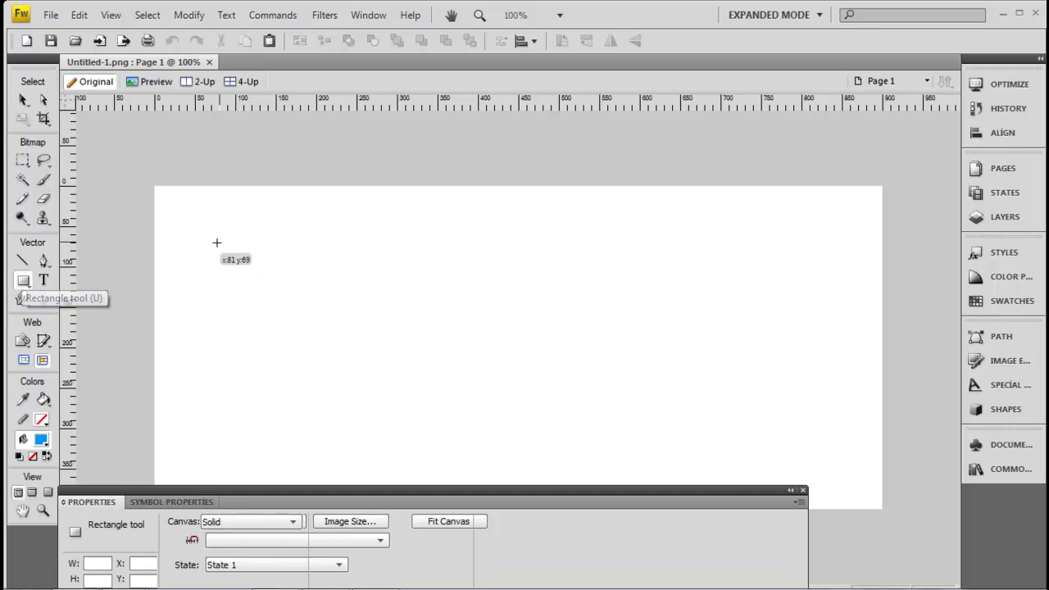
drag(206, 223, 825, 427)
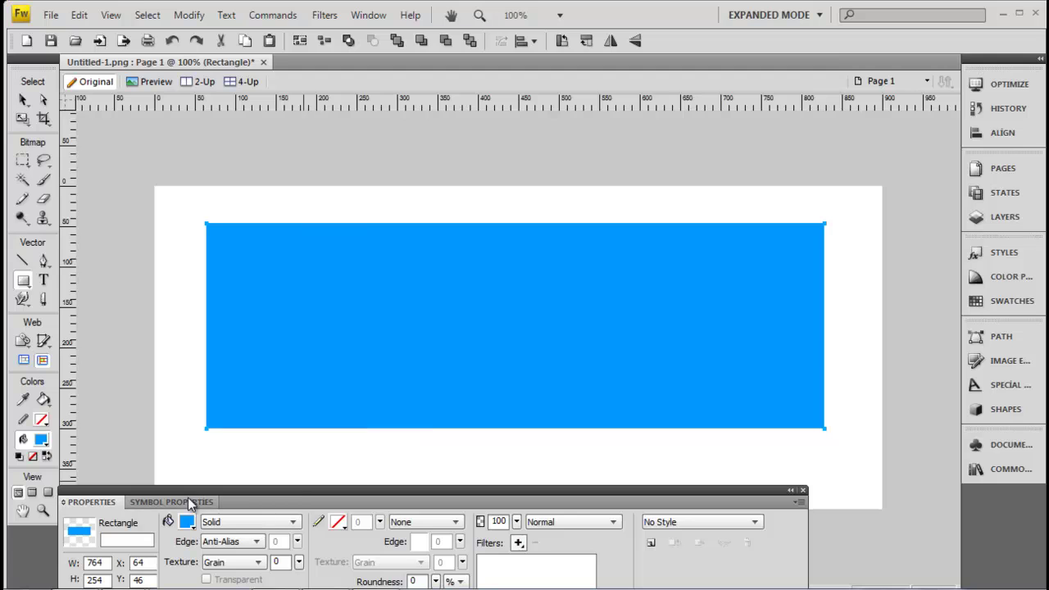
click(186, 523)
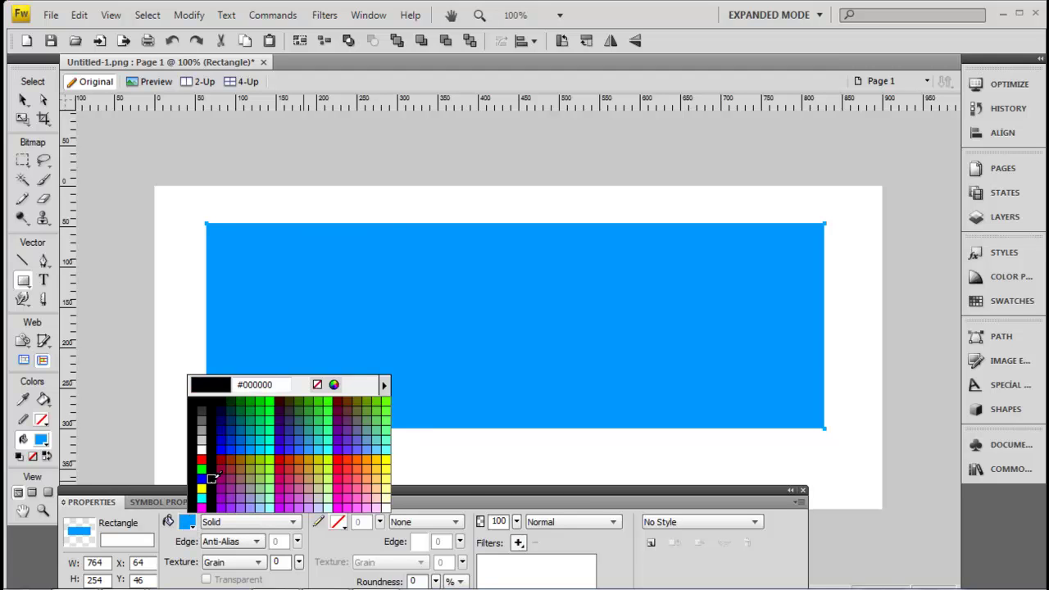
click(241, 438)
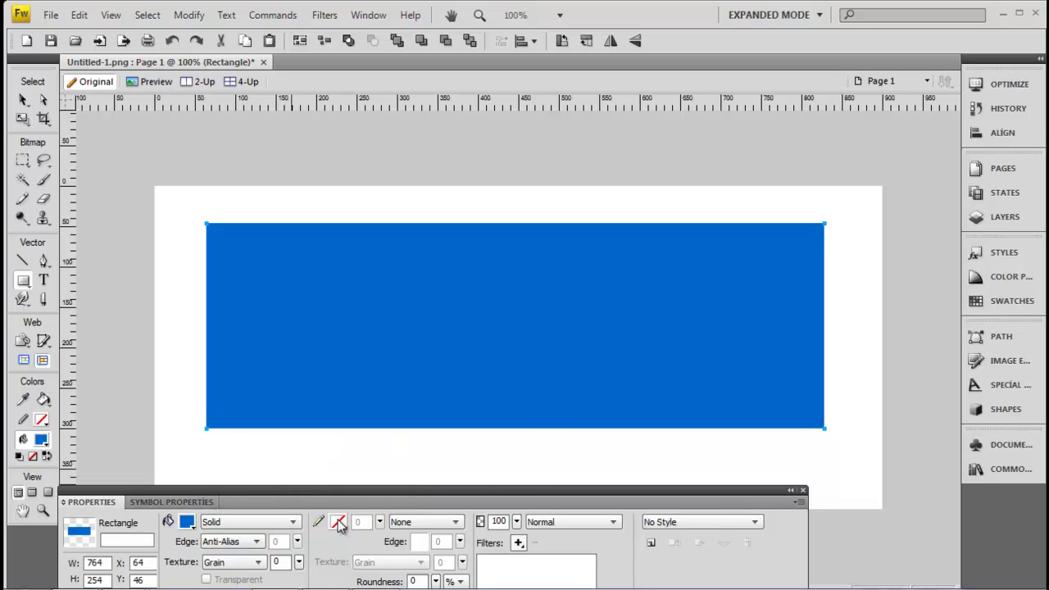
Try blue and light green outline colours, finally making the rectangle's outline white.
click(338, 523)
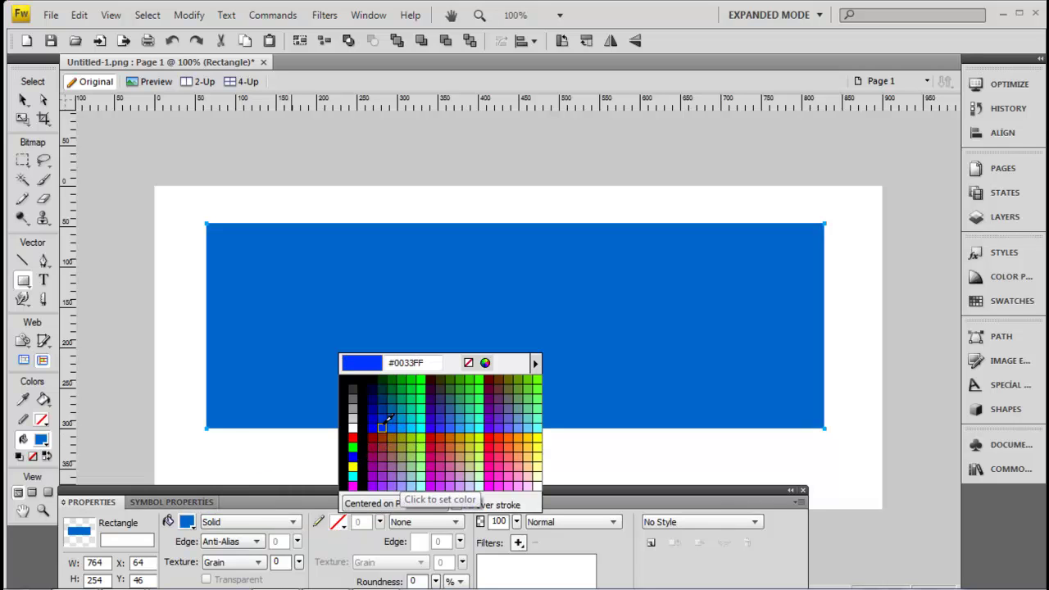
click(382, 425)
click(337, 523)
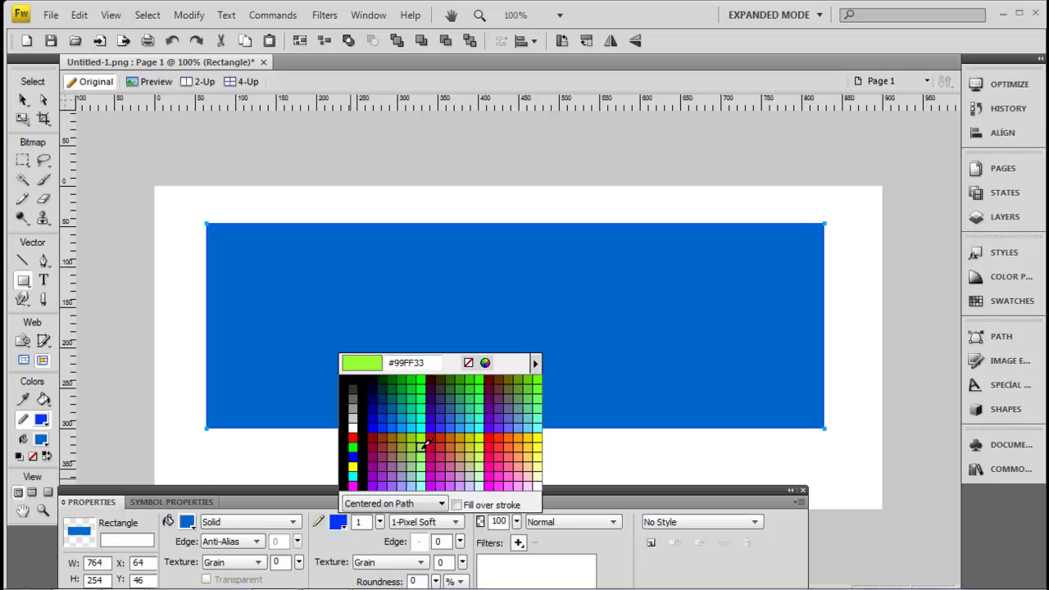
click(423, 451)
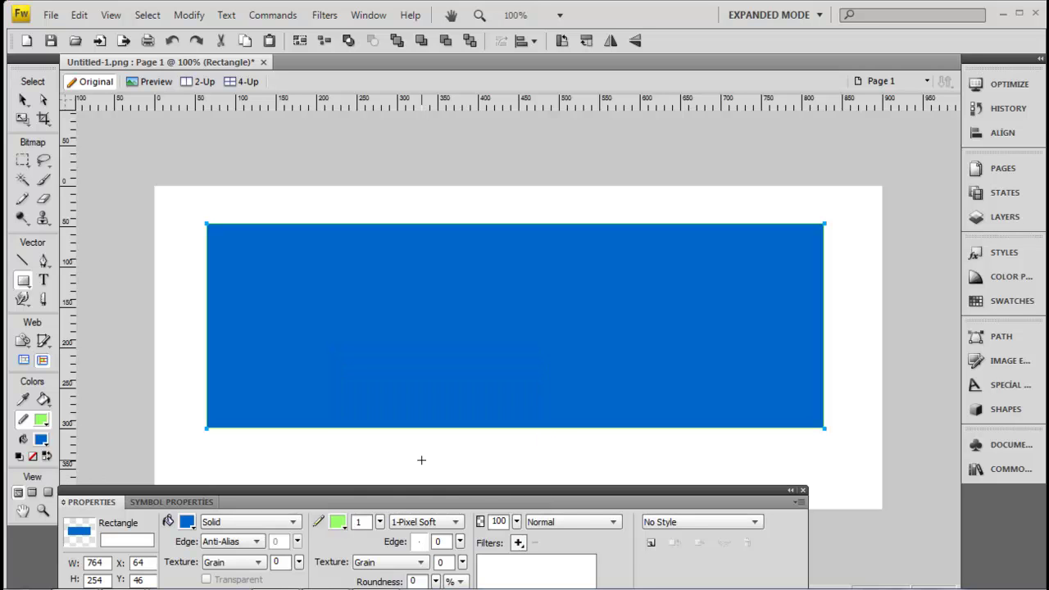
click(338, 523)
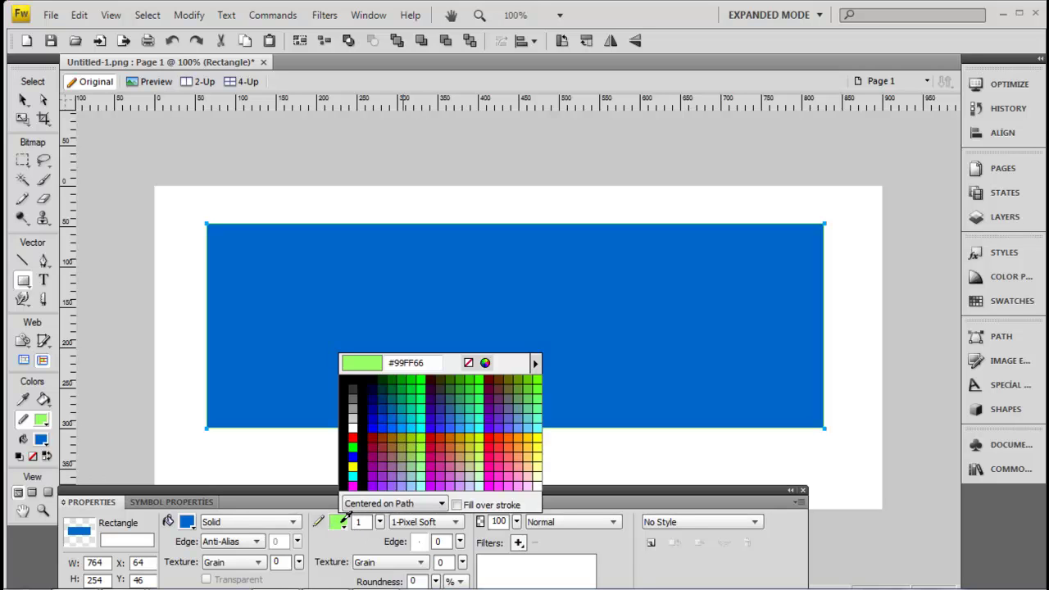
click(353, 427)
Try the Mossy Rock pattern, then fill the rectangle with the Smudge-Green pattern.
click(277, 524)
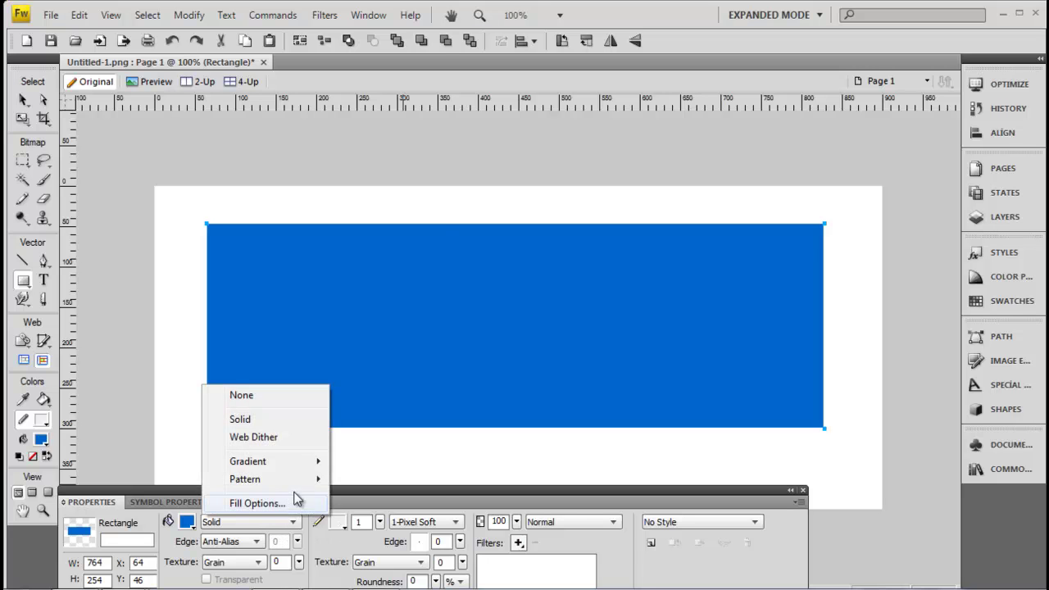
mouse_move(245, 479)
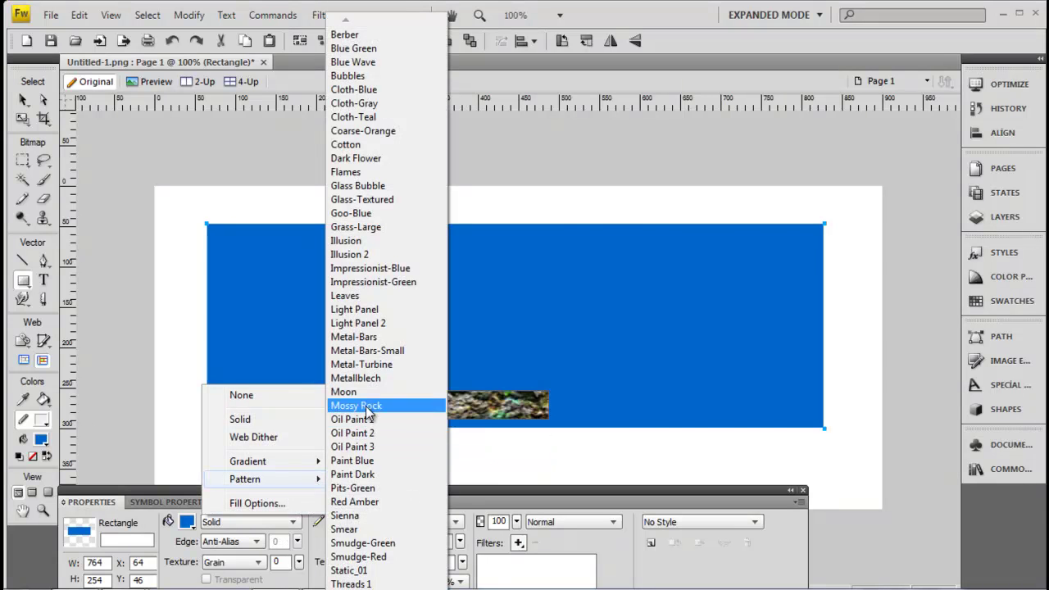
click(366, 409)
click(255, 527)
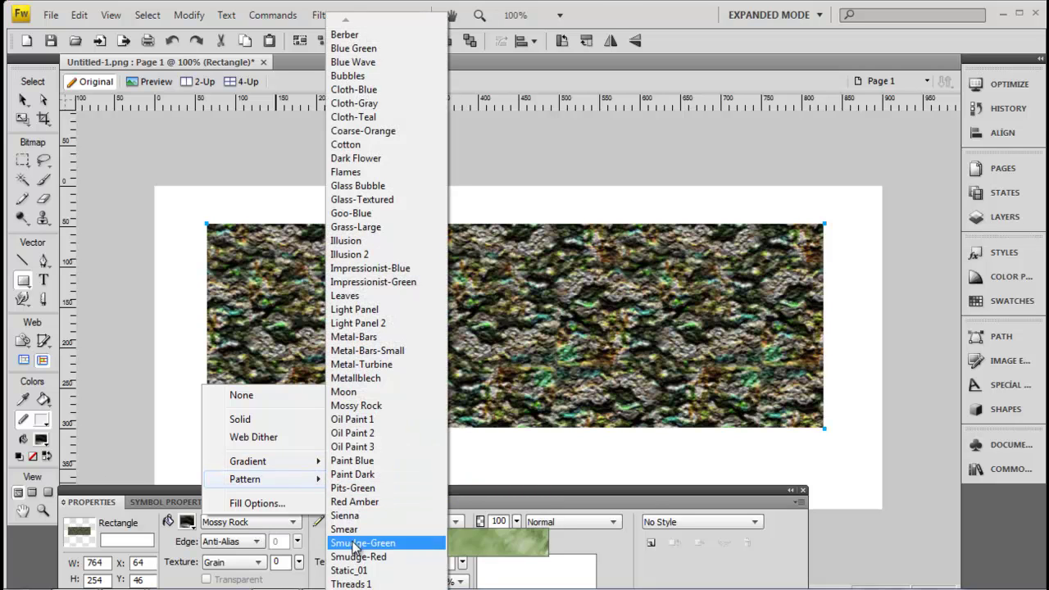
click(355, 544)
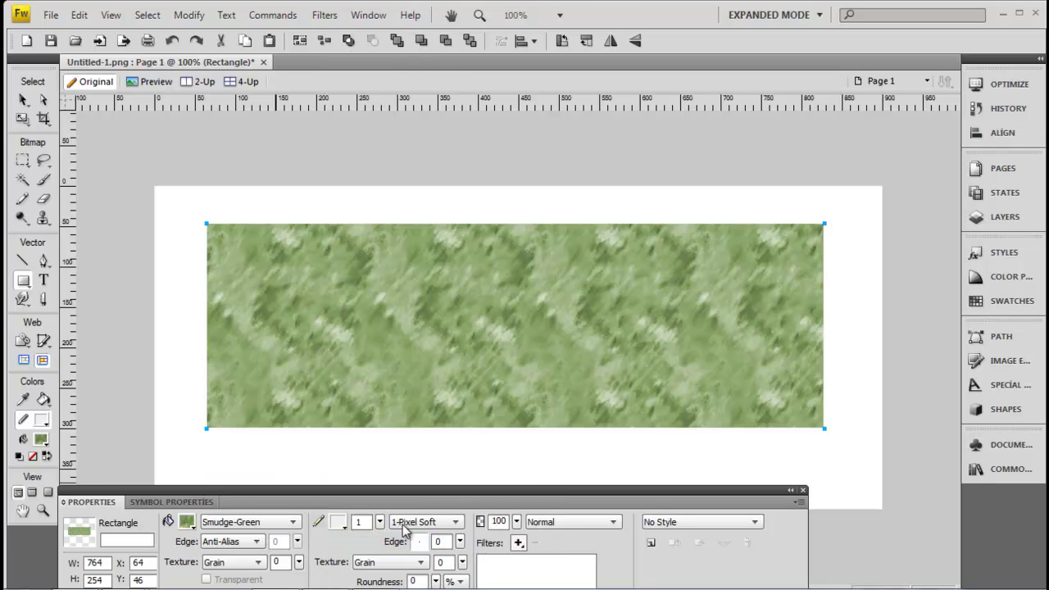
click(421, 526)
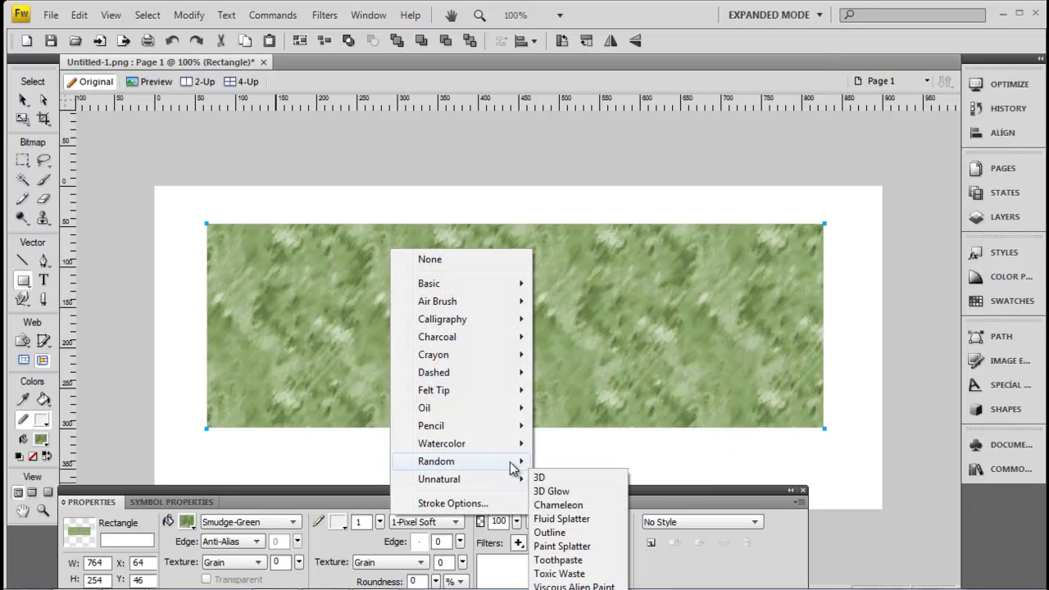
mouse_move(439, 479)
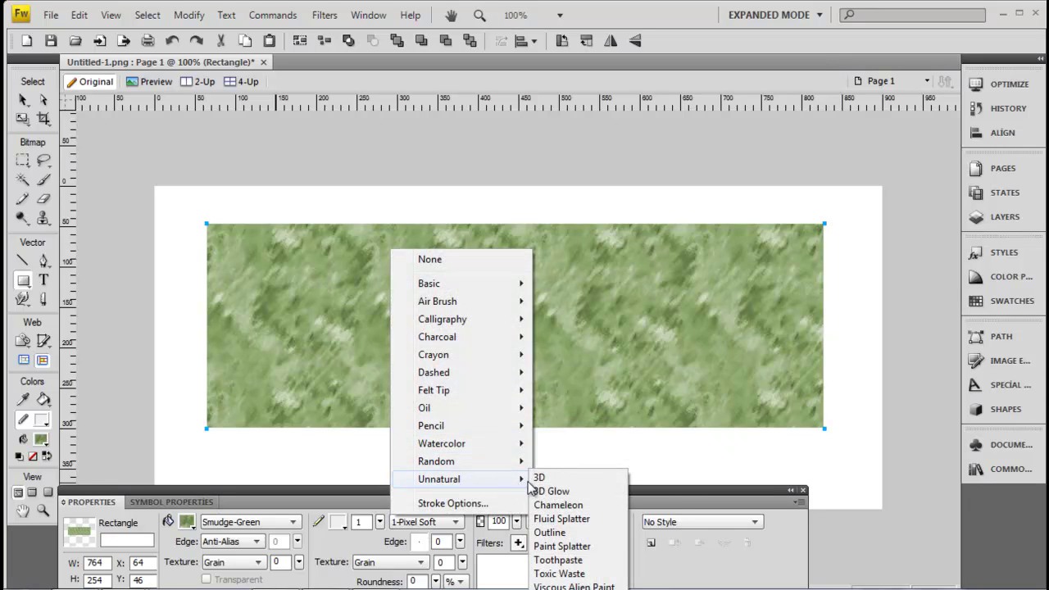
Give the rectangle's white outline the Unnatural 3D stroke at size 39.
click(539, 477)
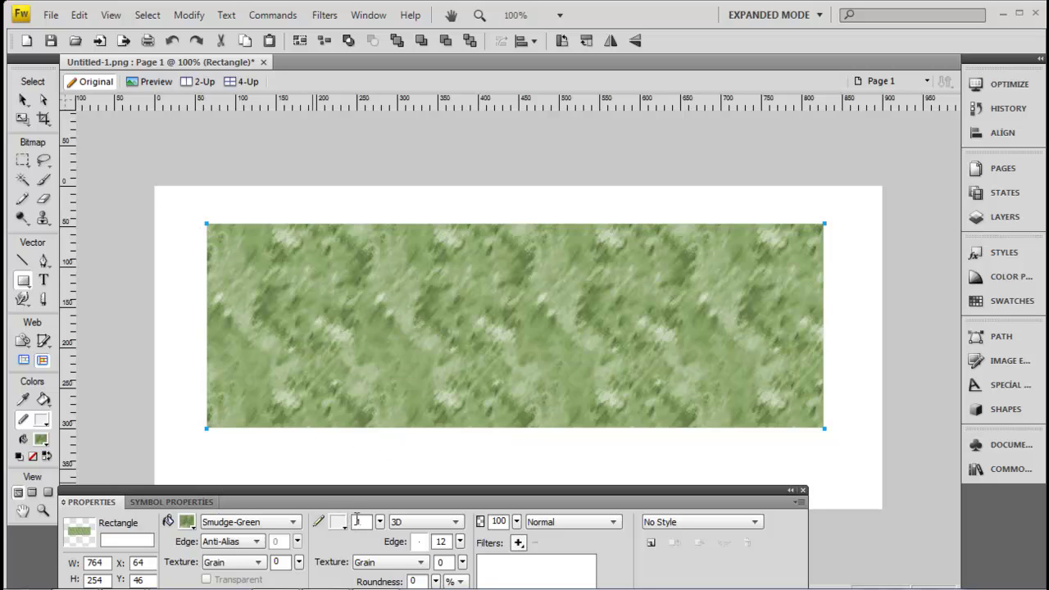
click(378, 521)
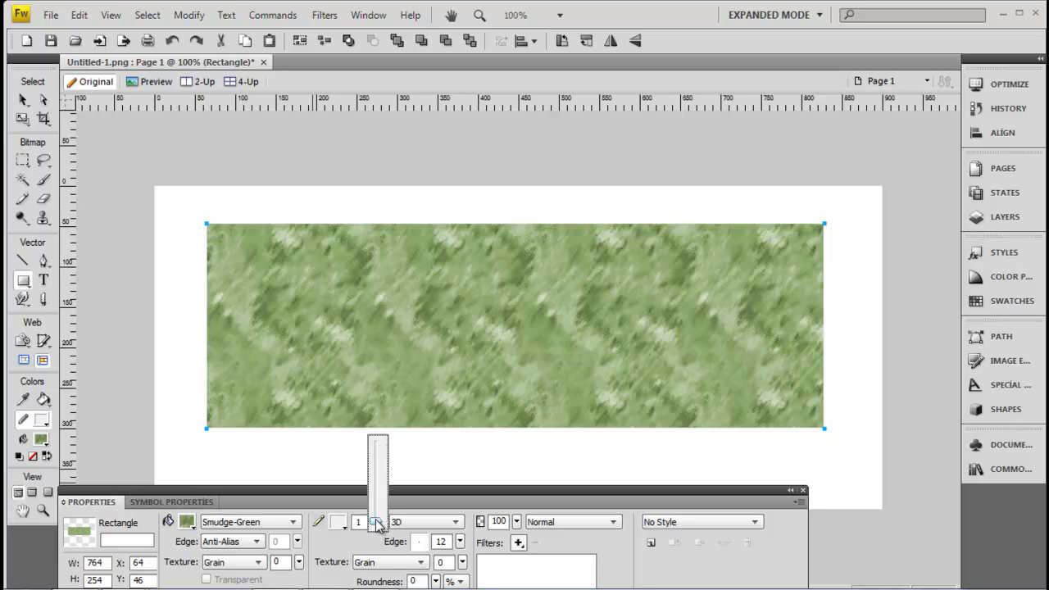
drag(377, 525, 376, 506)
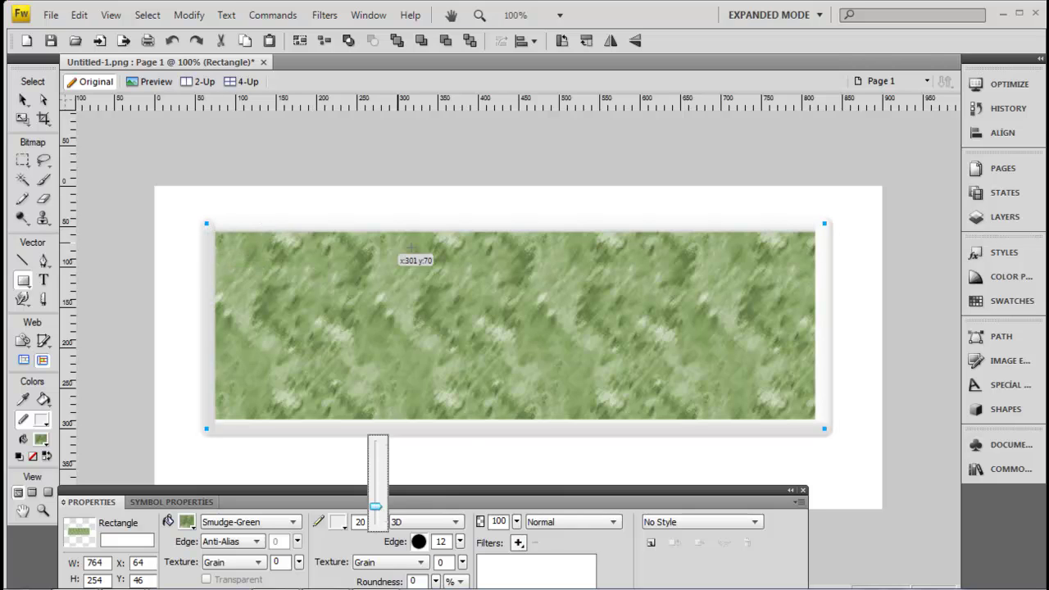
drag(375, 507, 375, 491)
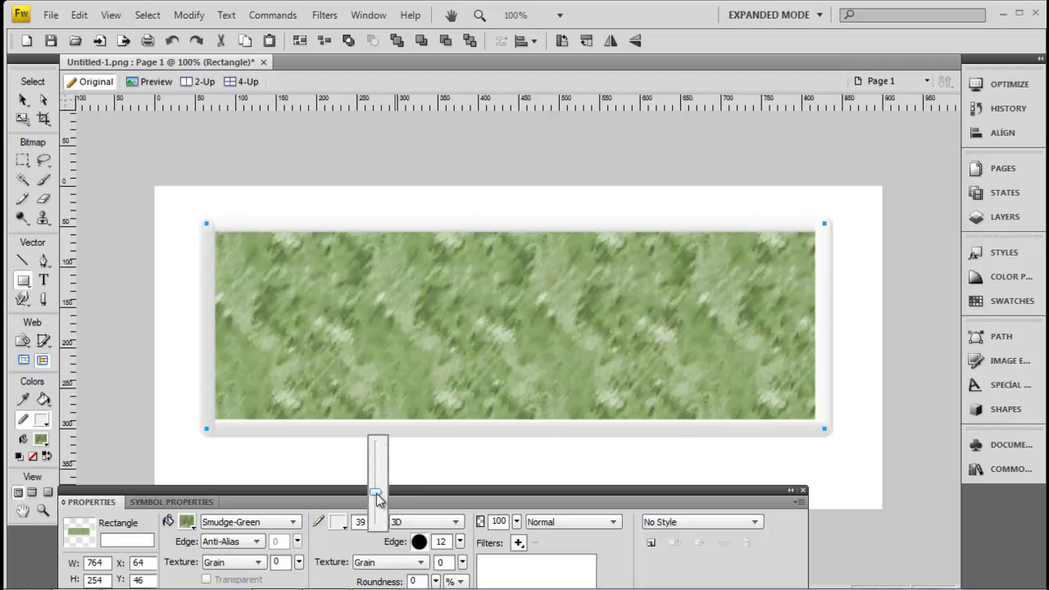
drag(407, 521, 375, 490)
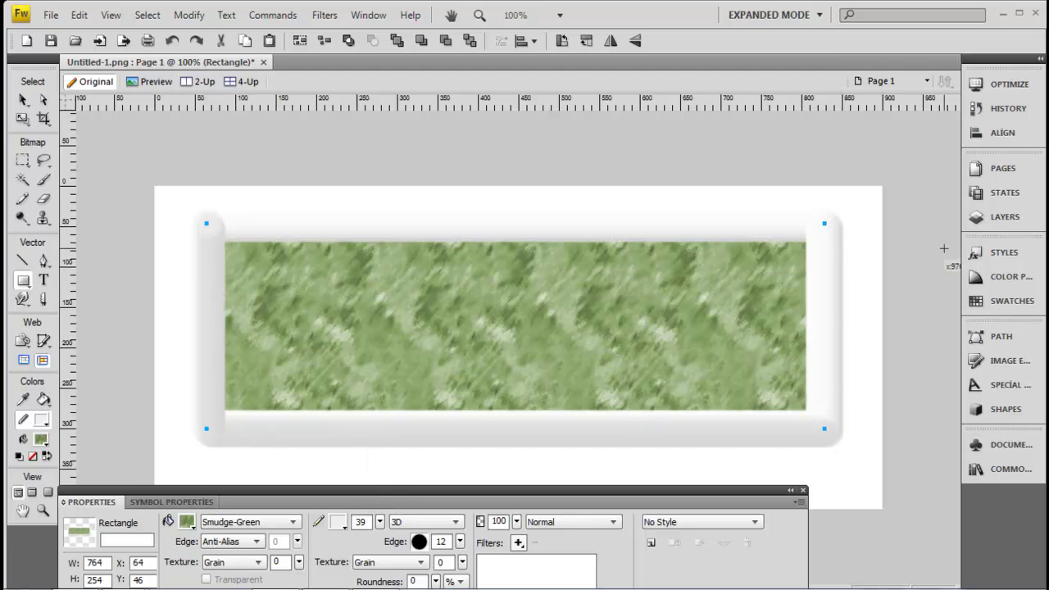
click(23, 99)
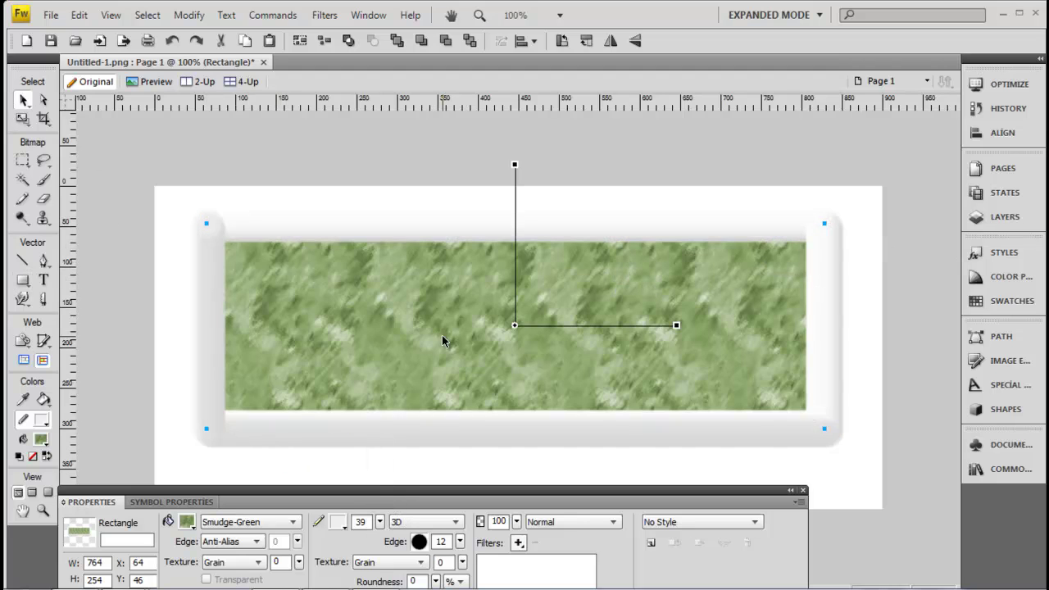
Apply the Old paper 003 style from the Old Paper Styles library to the rectangle.
click(1000, 259)
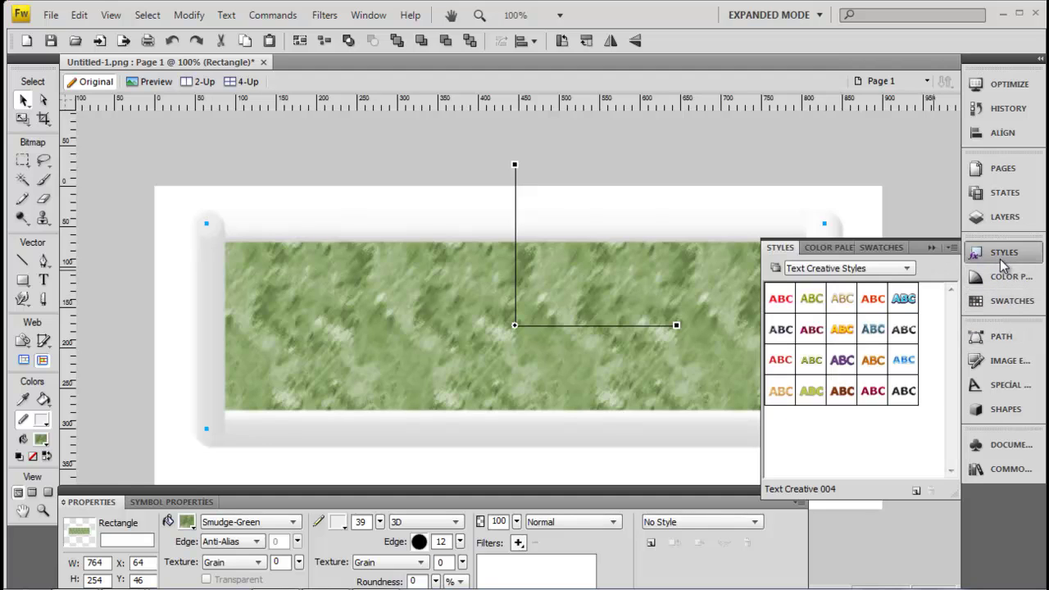
click(824, 247)
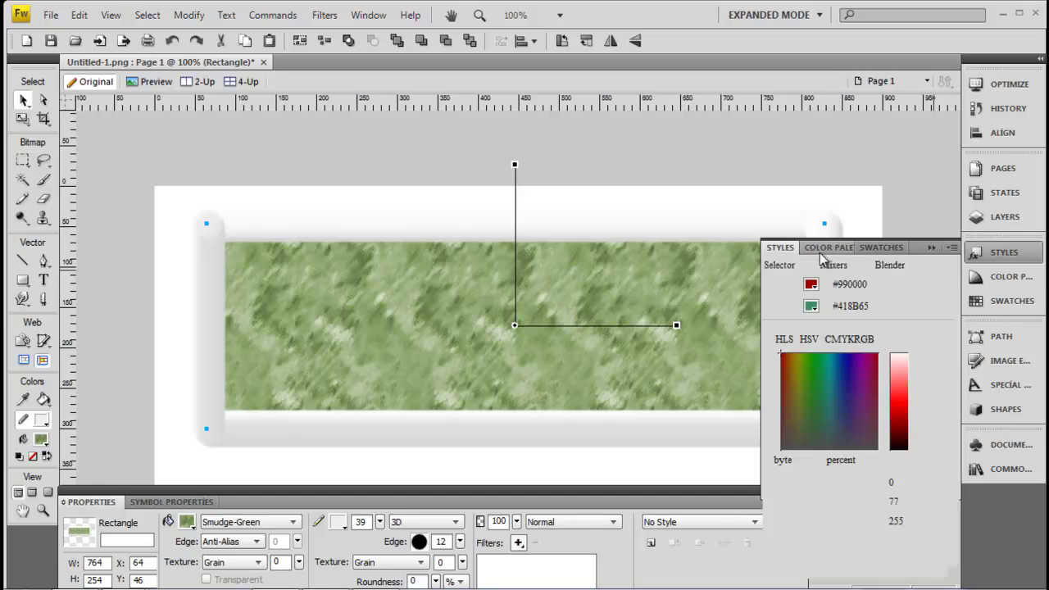
click(780, 247)
click(824, 268)
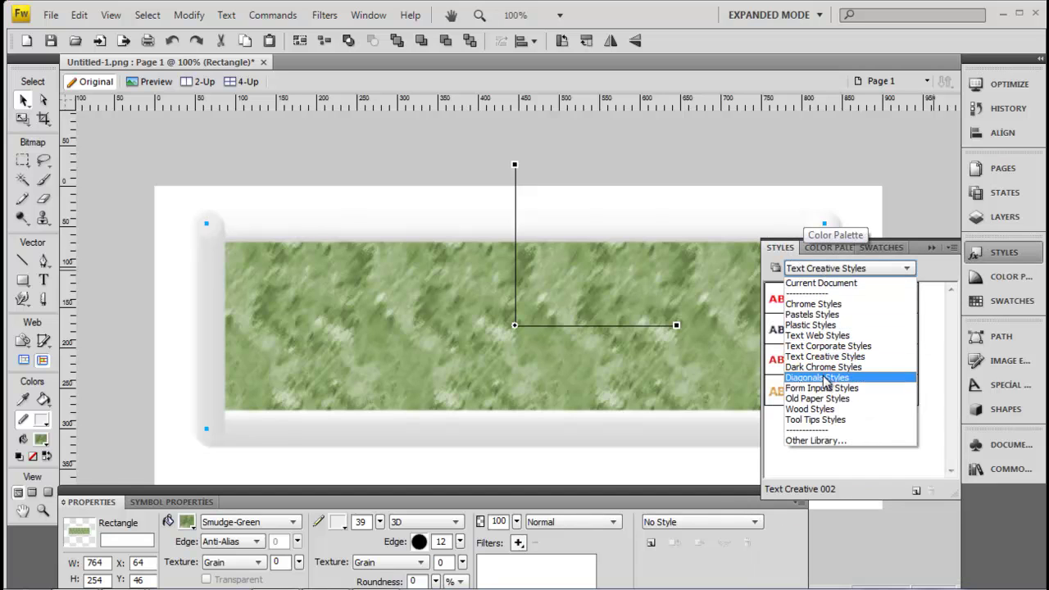
click(840, 399)
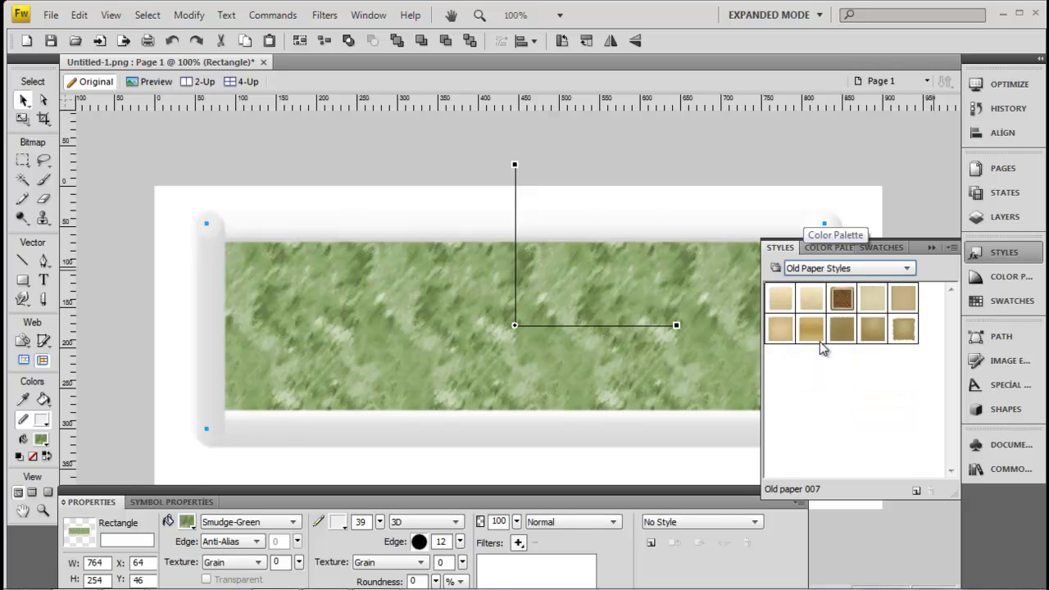
click(815, 336)
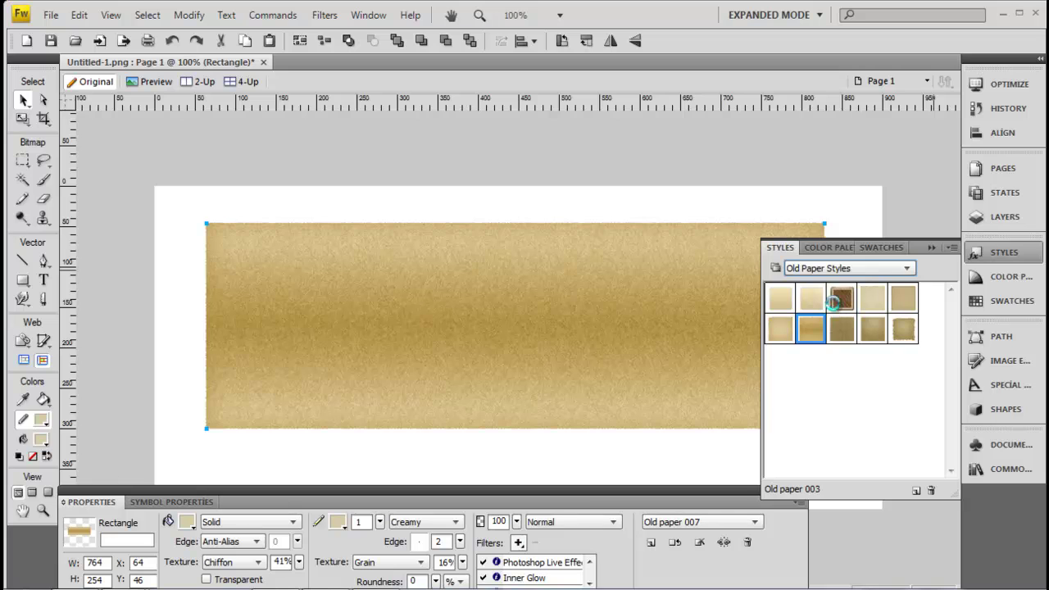
click(839, 301)
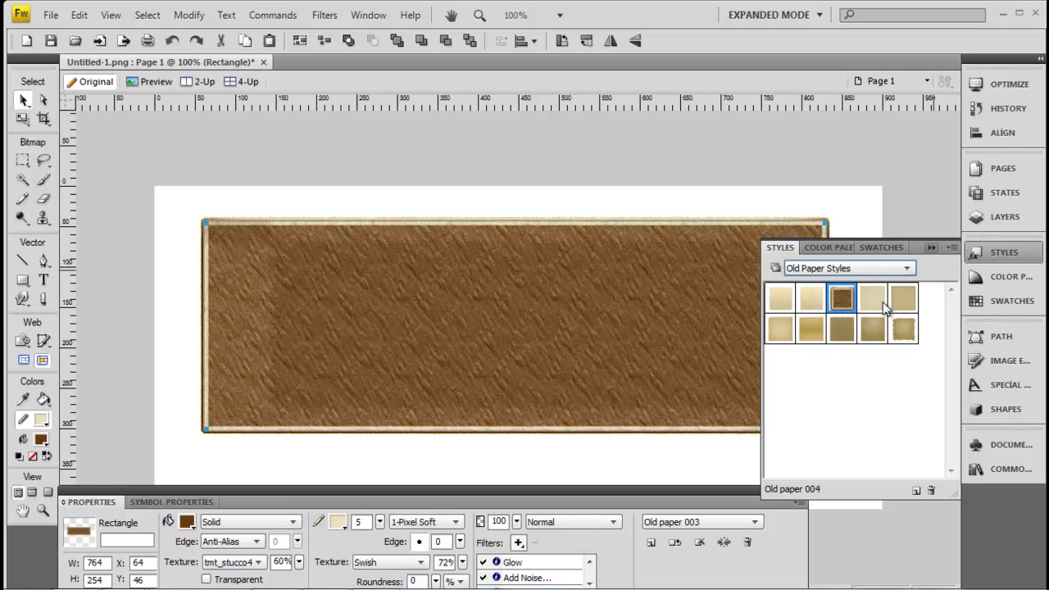
click(930, 248)
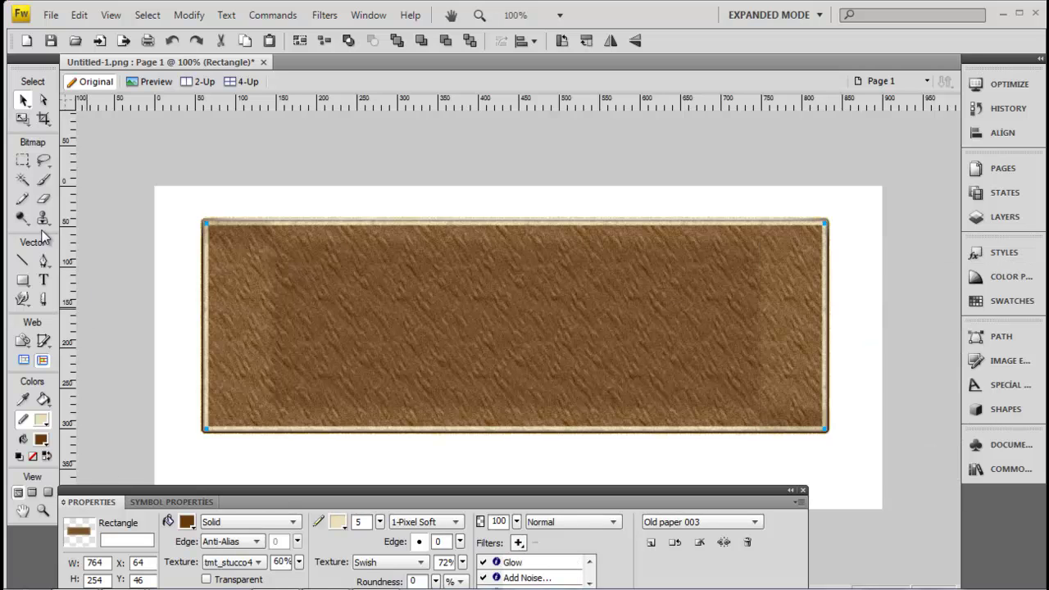
click(44, 281)
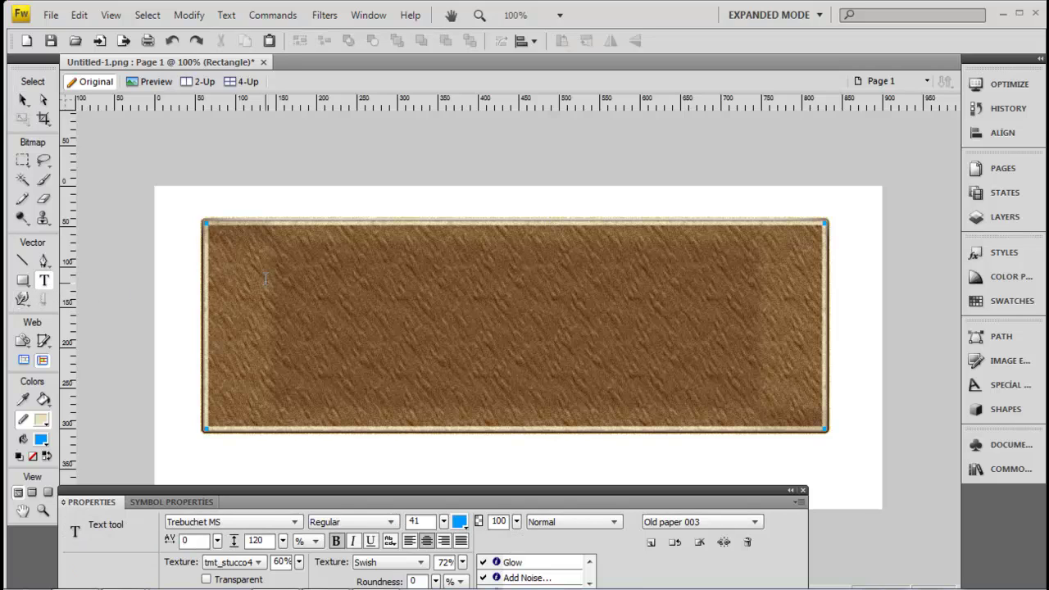
click(270, 277)
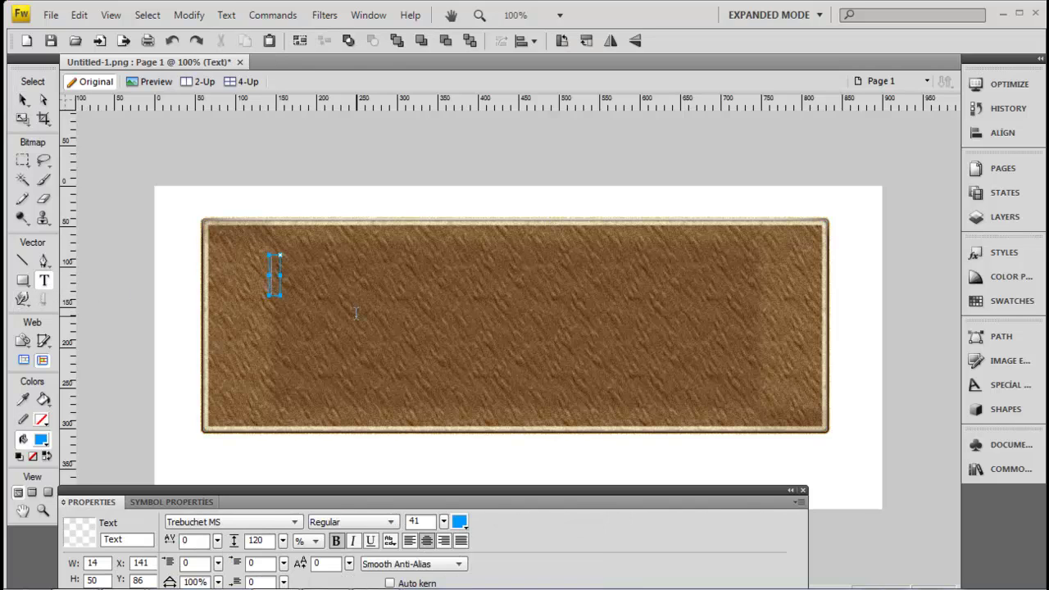
text(Ilk)
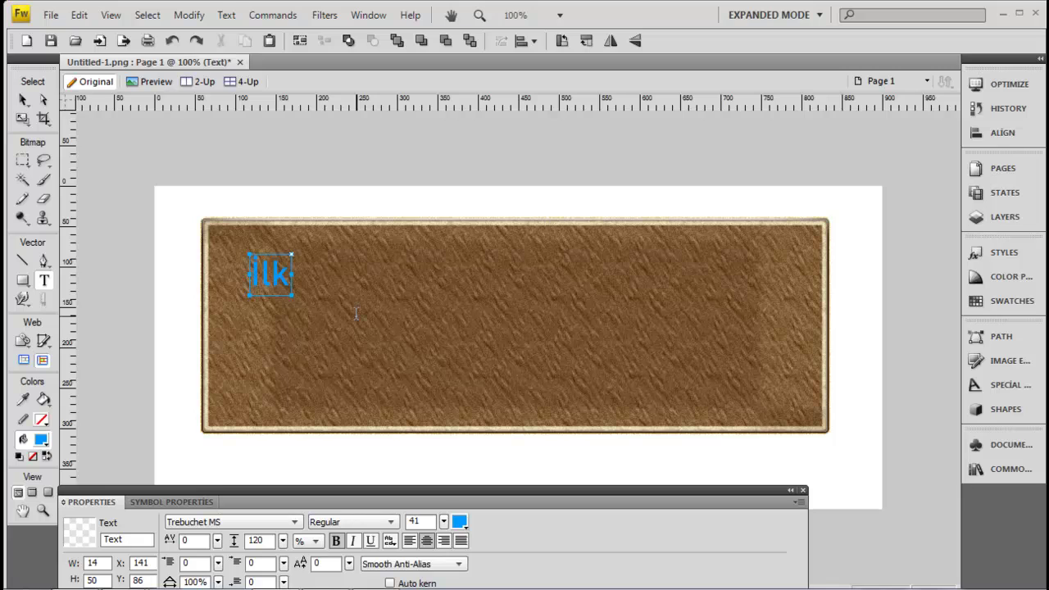
key(BackSpace)
key(BackSpace)
key(BackSpace)
text(ww)
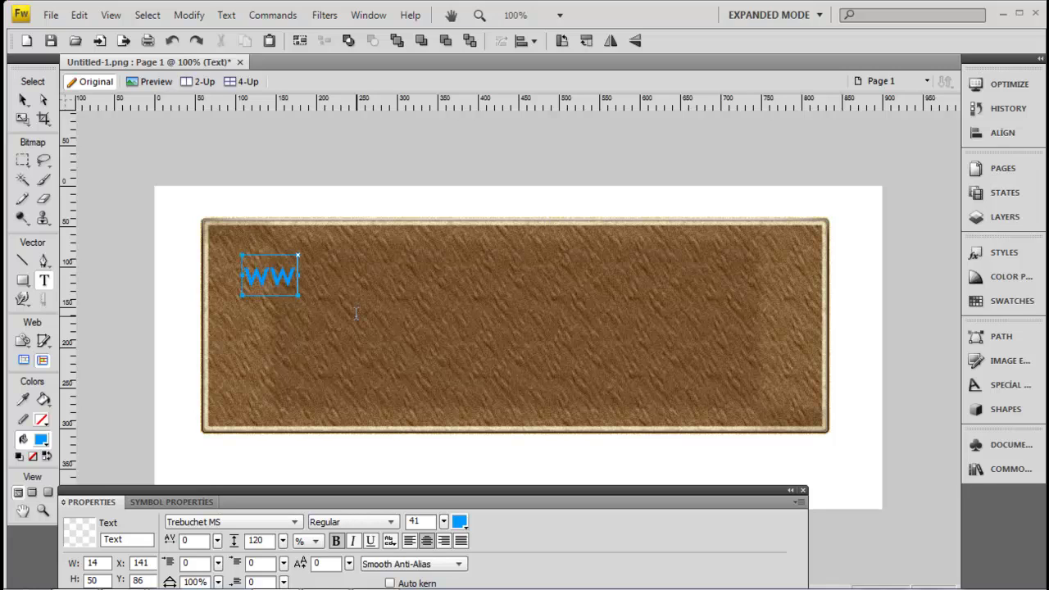
text(w.phpho)
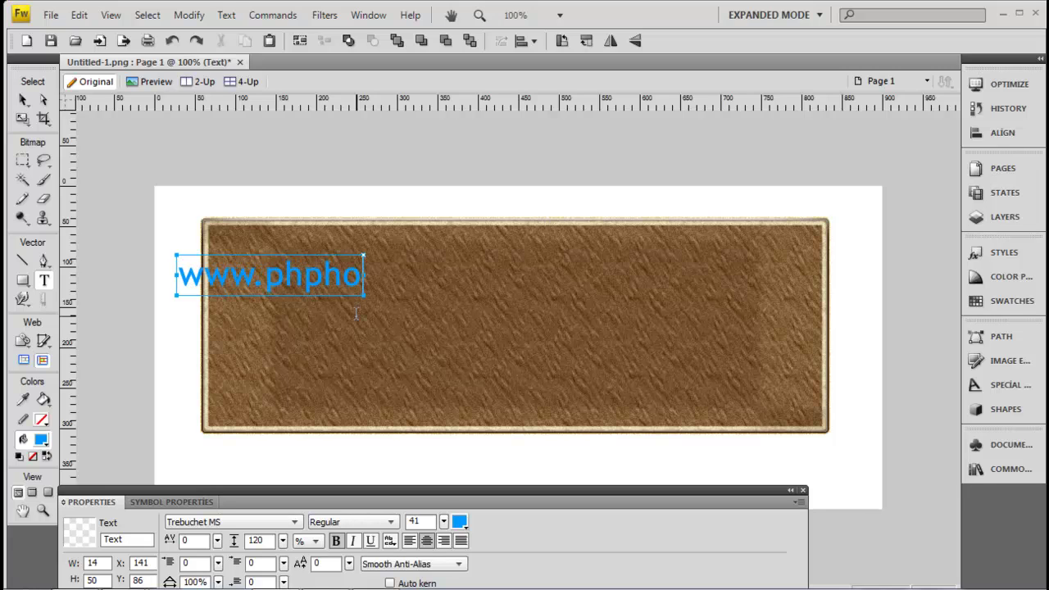
text(cam.)
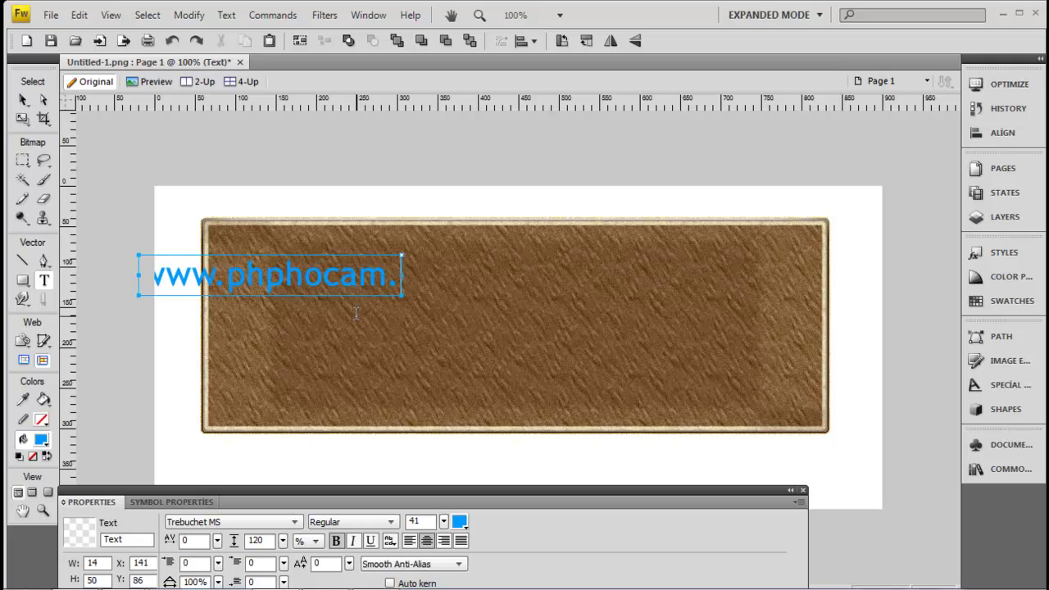
text(com)
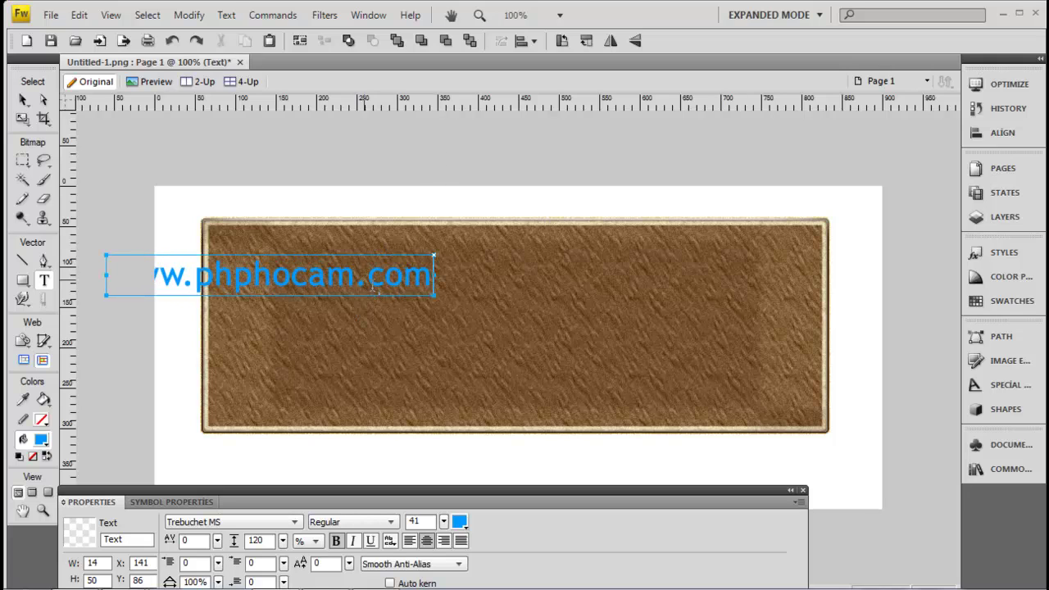
click(23, 99)
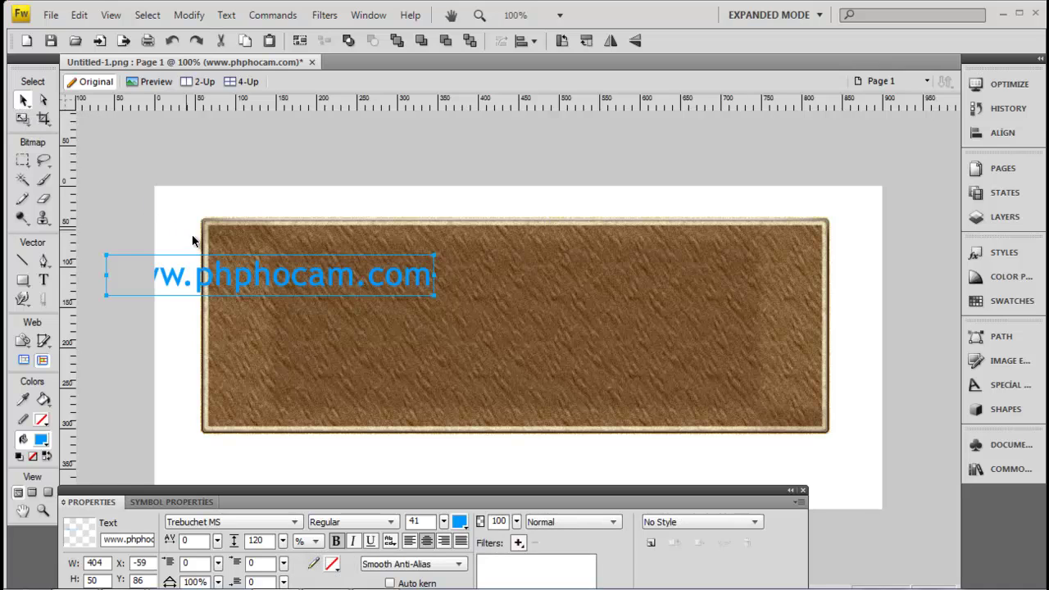
Move the URL text onto the middle of the banner and reselect it.
drag(212, 266, 425, 286)
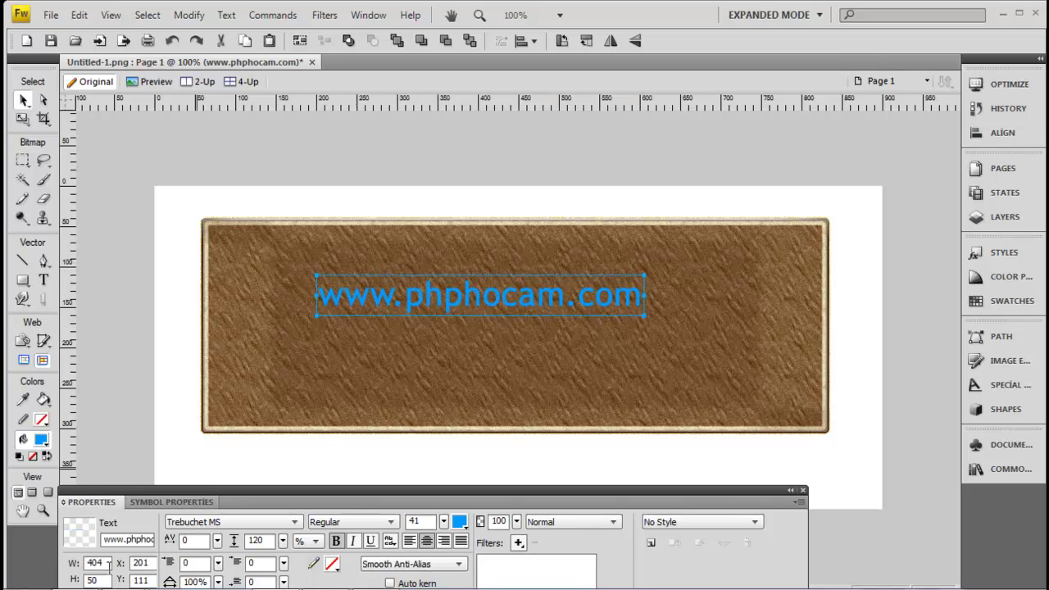
click(338, 389)
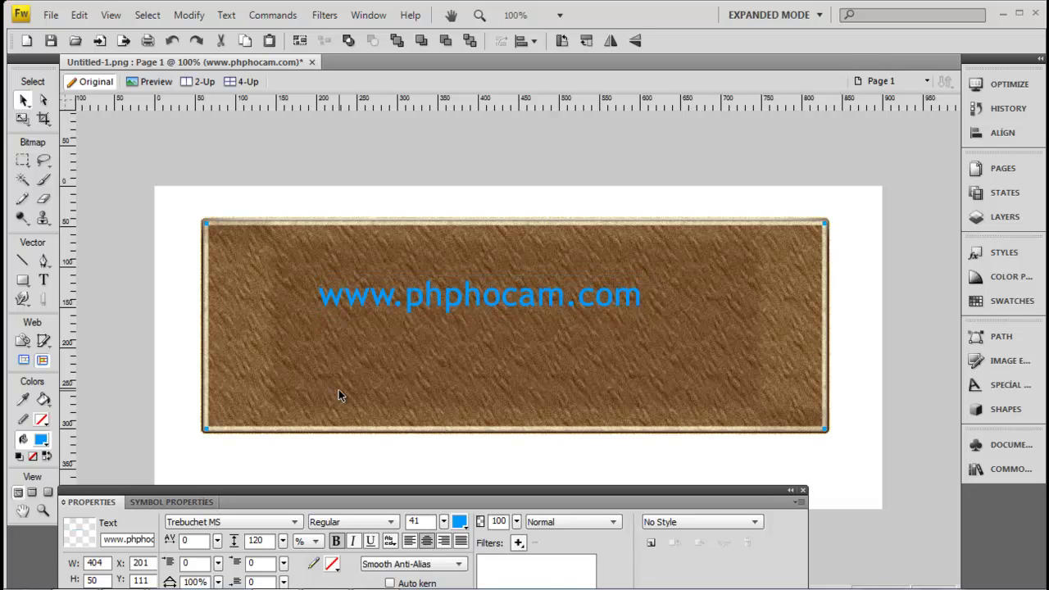
click(387, 310)
click(283, 380)
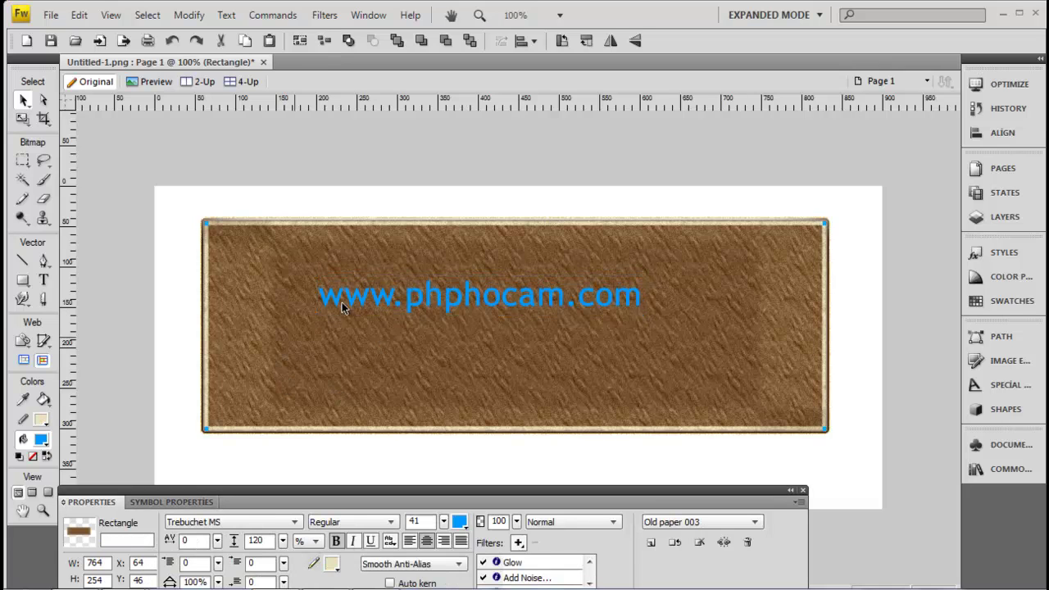
click(325, 314)
click(316, 323)
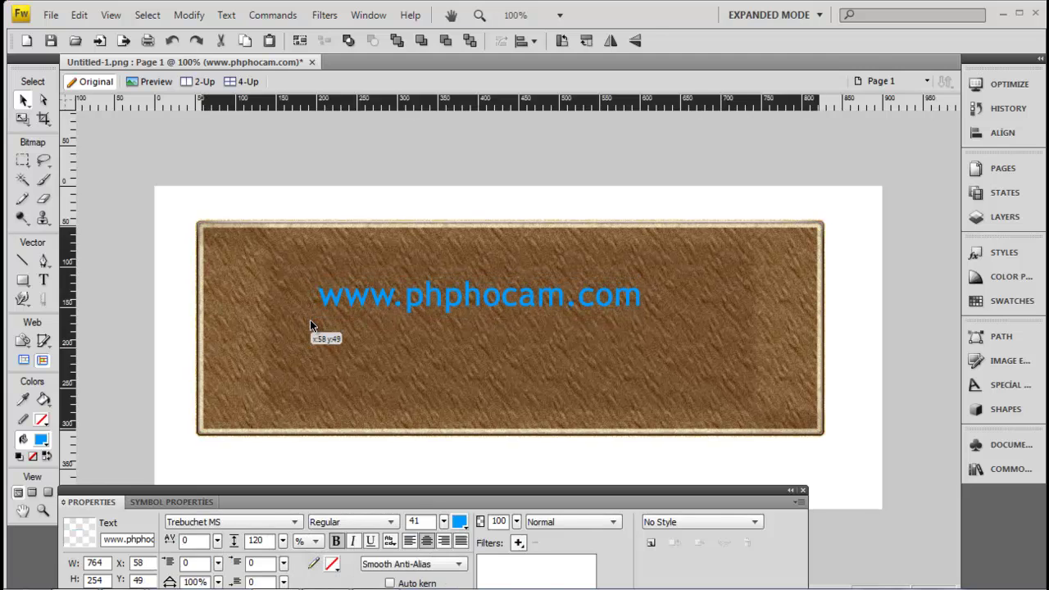
click(351, 307)
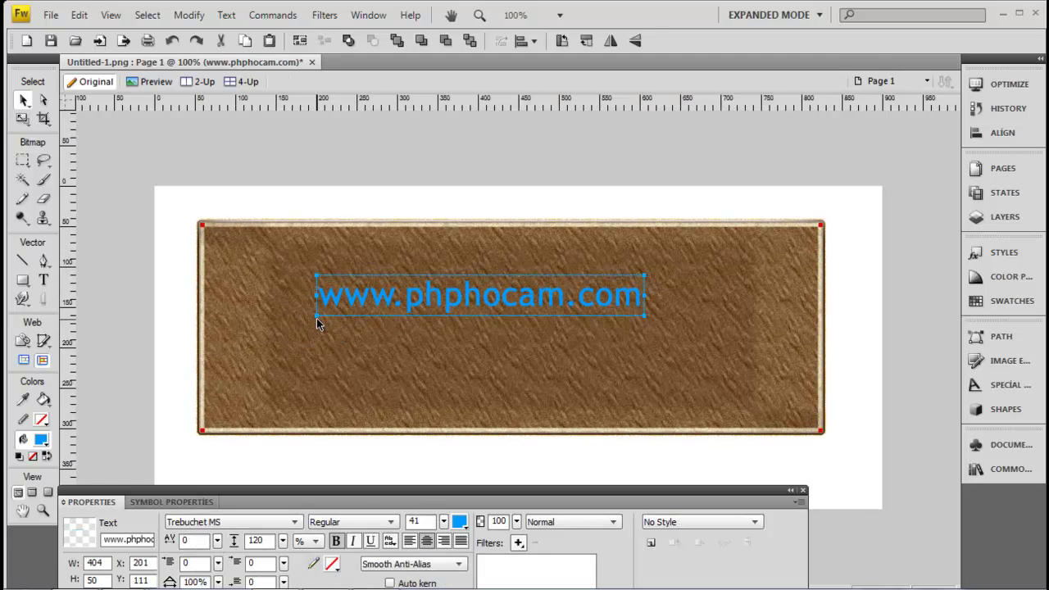
Widen the URL text box to the left and scale the text down slightly.
drag(316, 317, 280, 334)
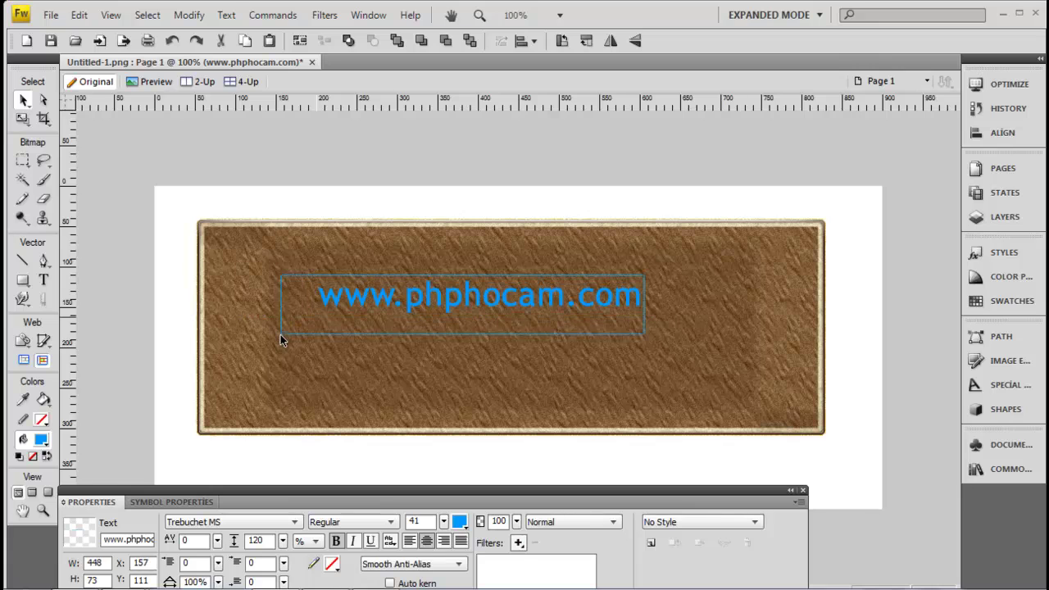
click(43, 102)
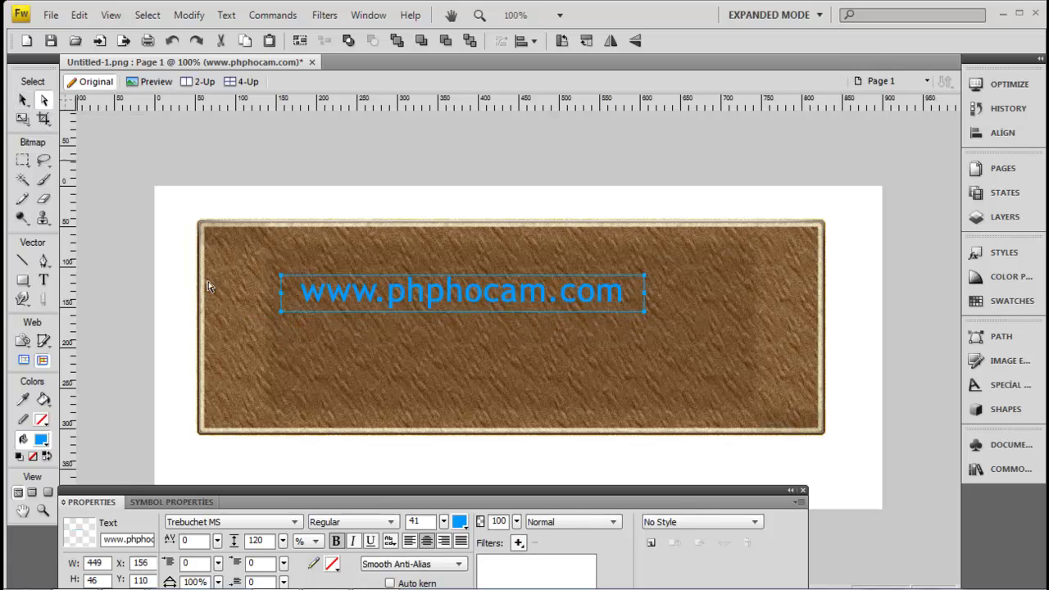
mouse_move(645, 281)
mouse_down()
mouse_move(617, 287)
mouse_move(644, 286)
mouse_up()
click(648, 292)
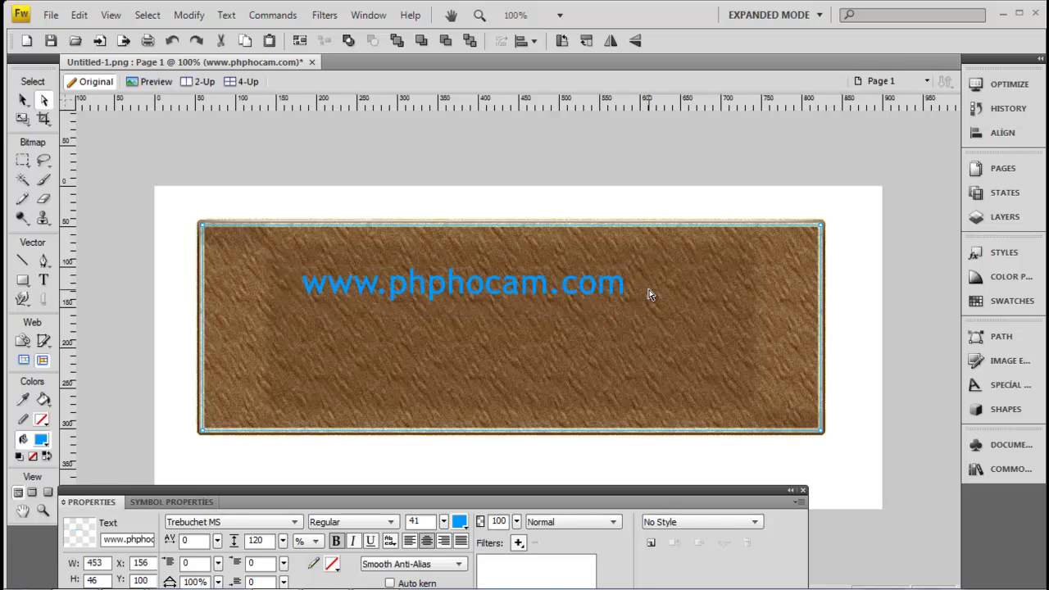
click(826, 231)
Confirm the ungroup prompt to make the banner rectangle a vector path, then deselect.
click(822, 227)
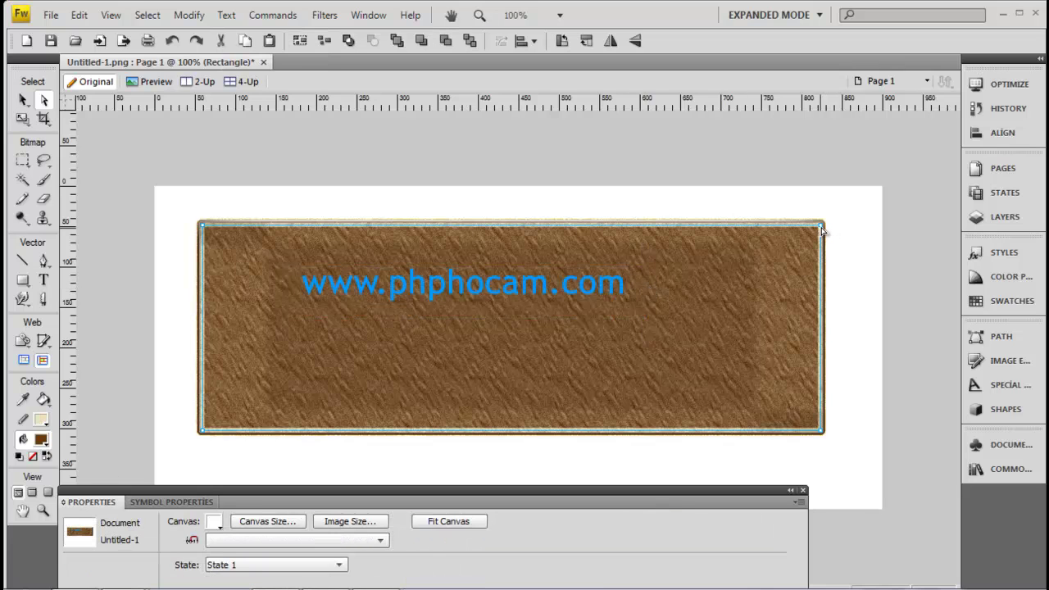
drag(822, 227, 822, 232)
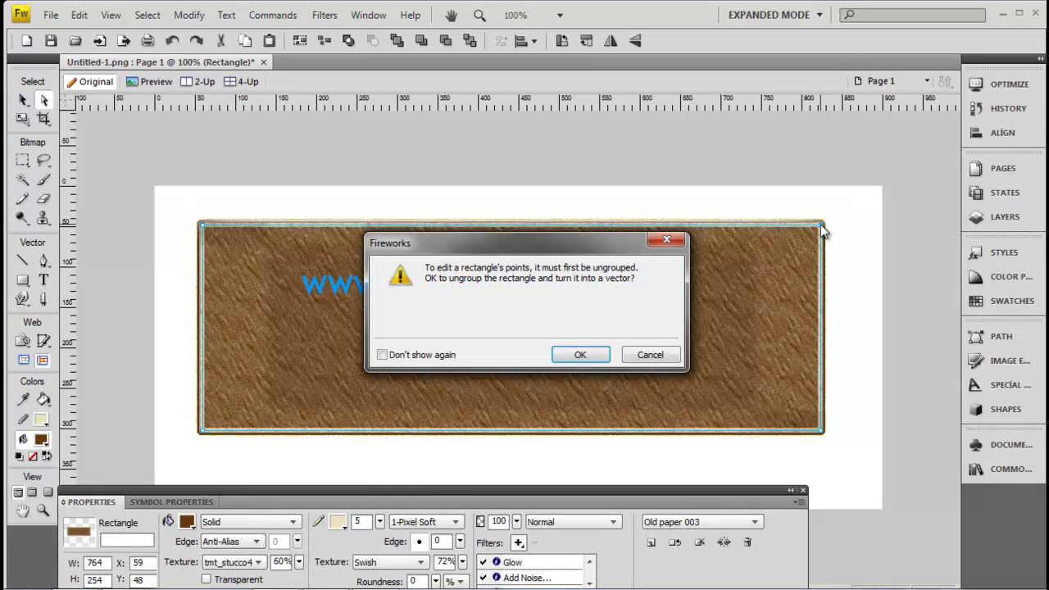
click(649, 354)
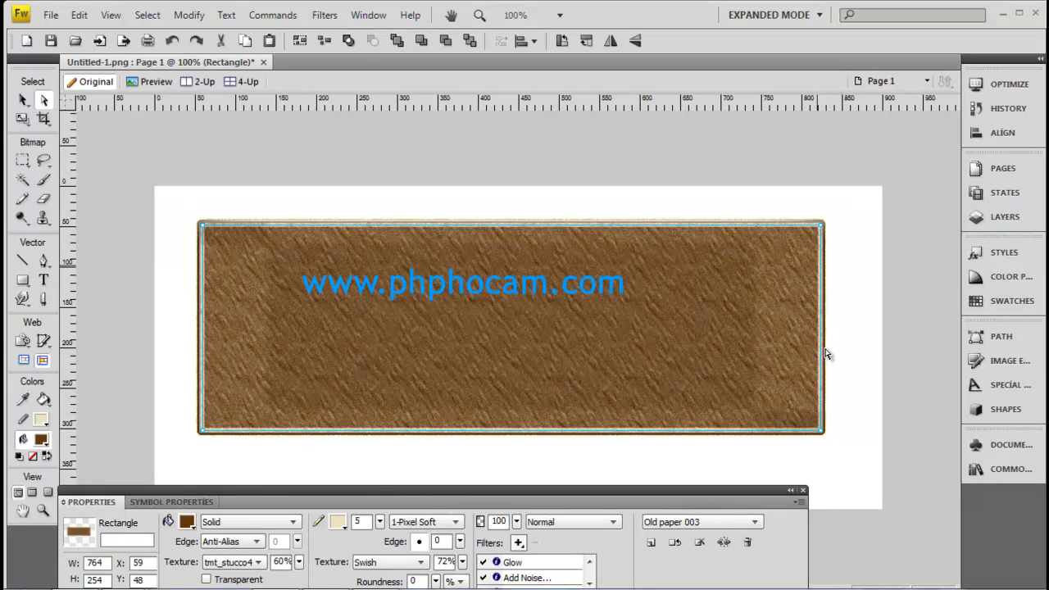
click(821, 431)
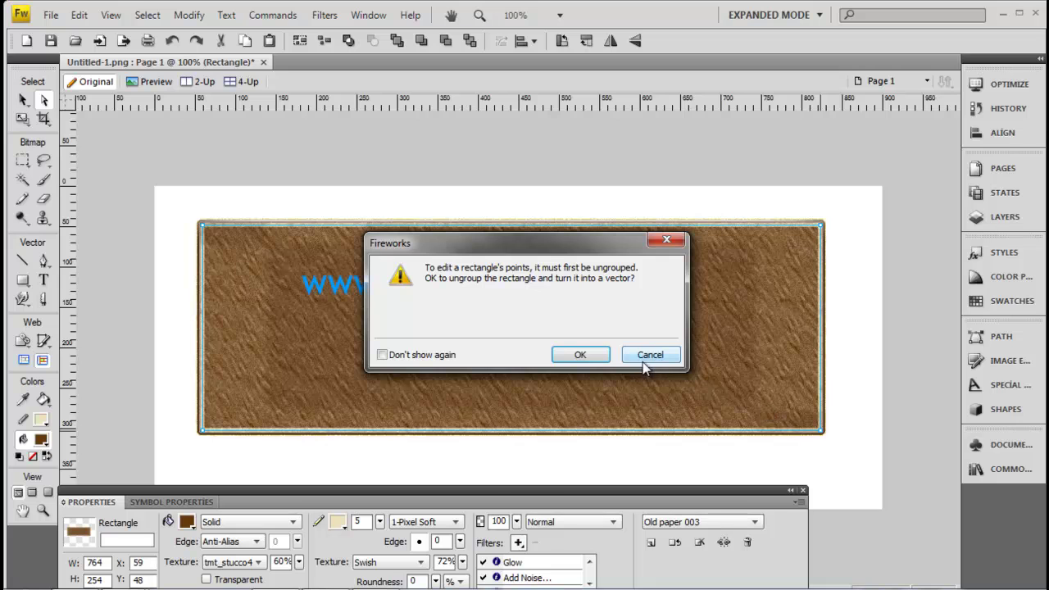
click(580, 355)
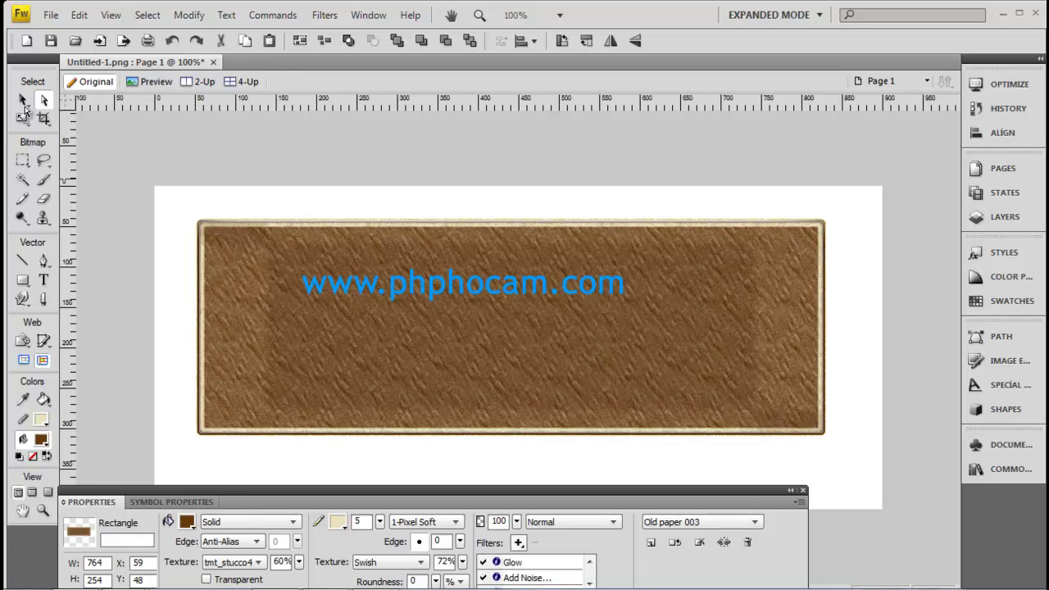
key(ctrl+d)
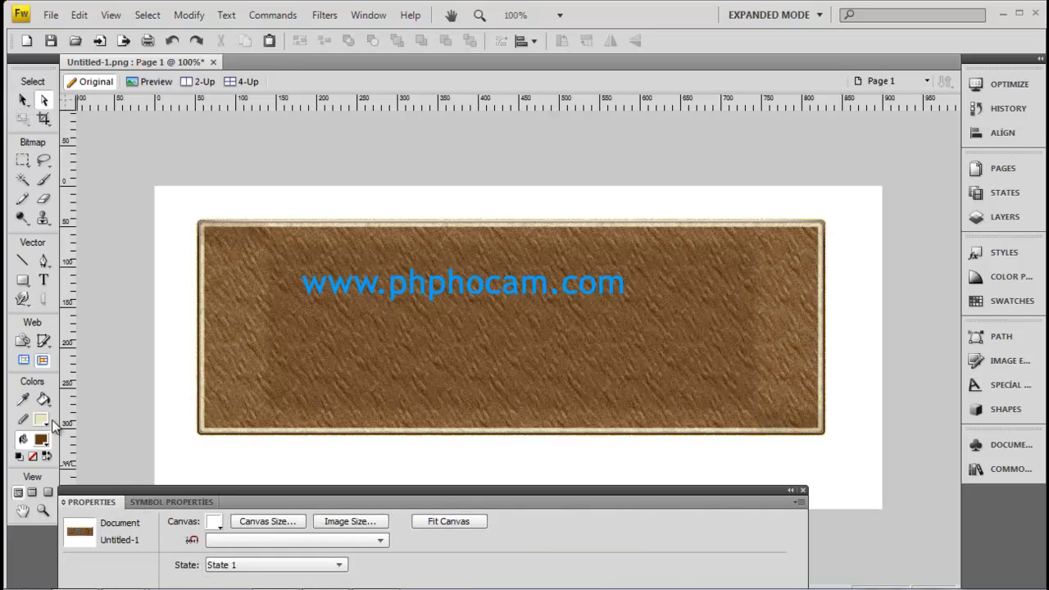
click(45, 402)
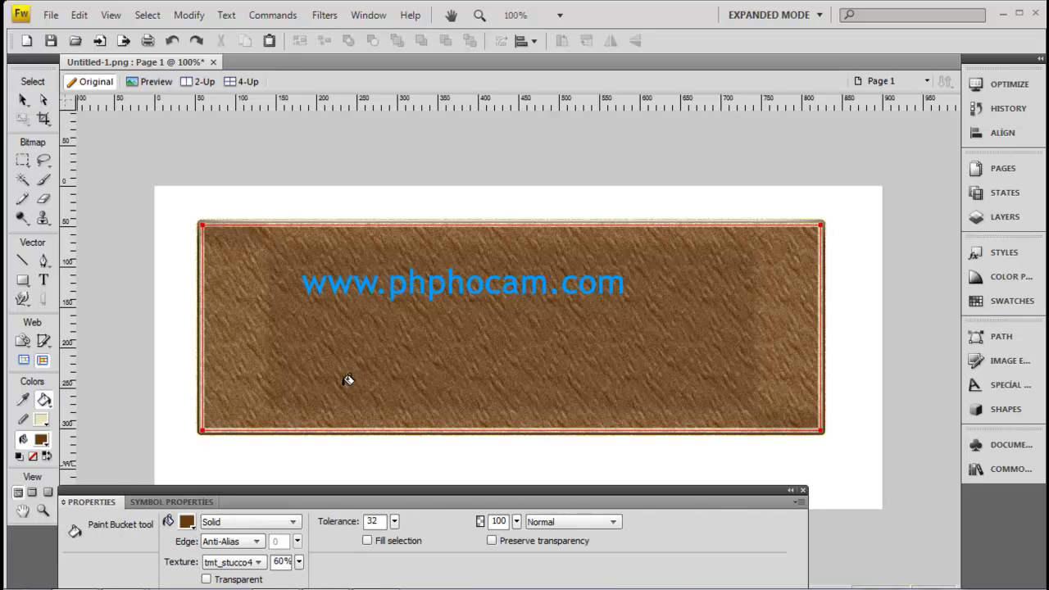
click(332, 352)
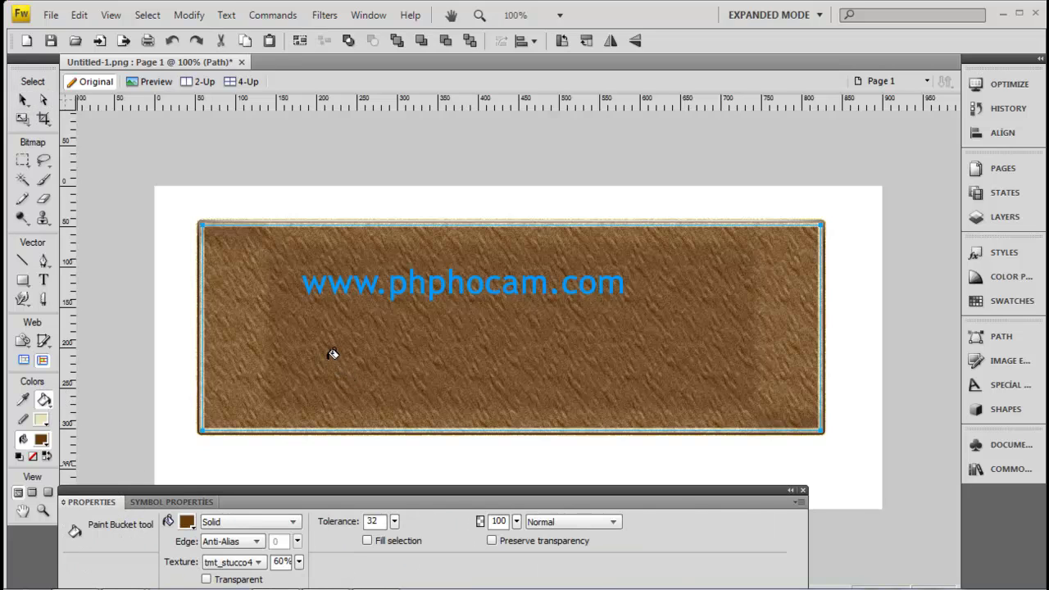
click(187, 522)
click(237, 440)
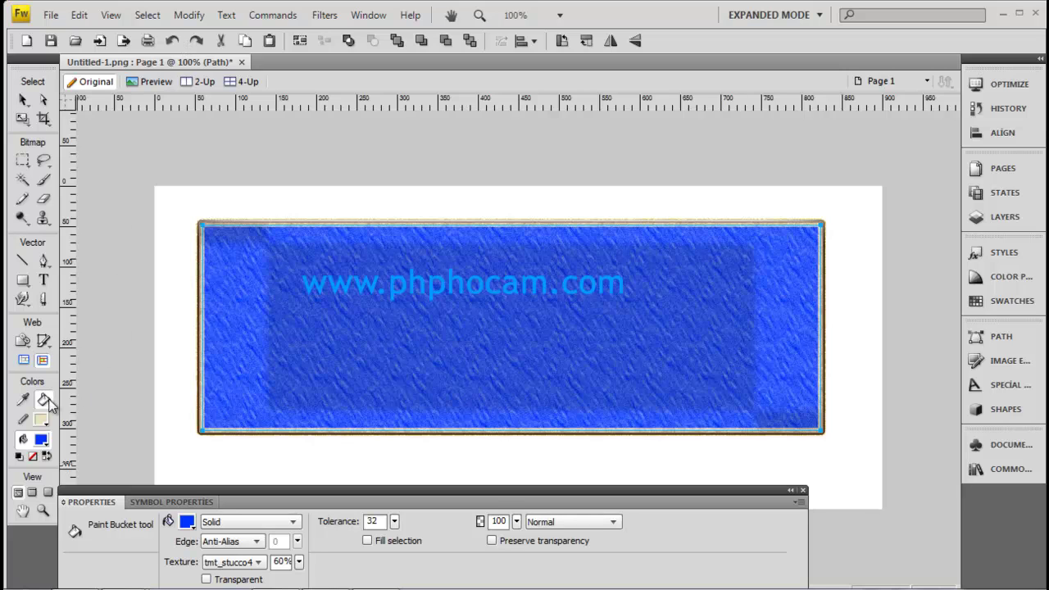
click(174, 42)
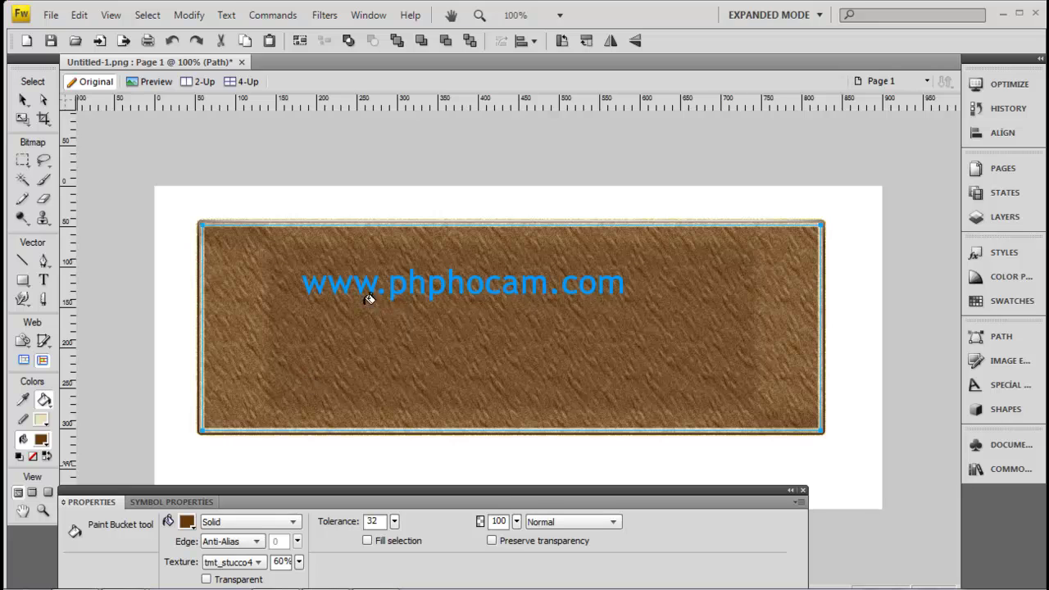
click(30, 98)
click(30, 97)
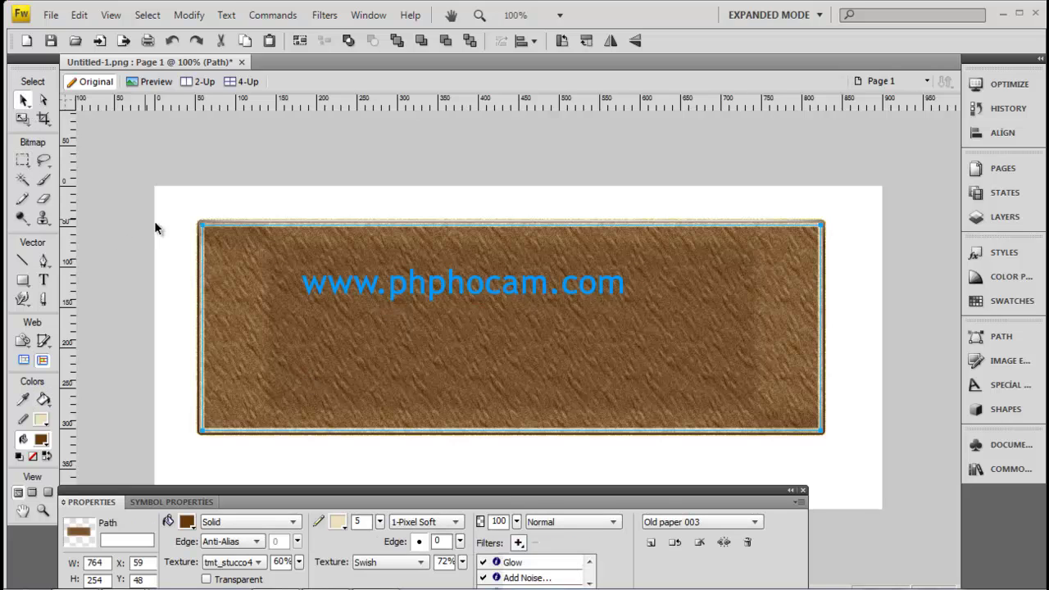
click(181, 378)
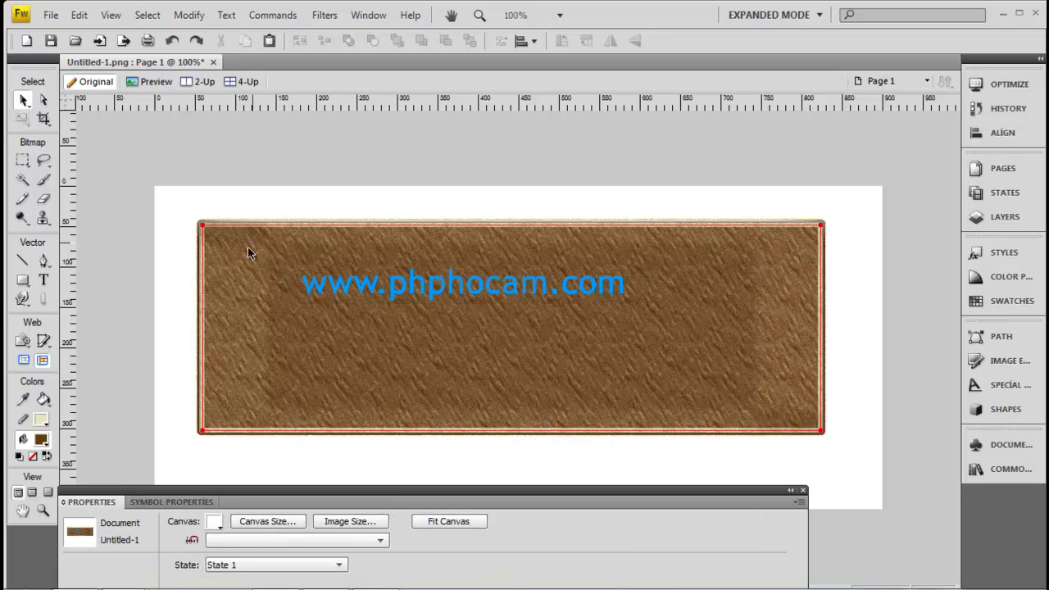
click(280, 287)
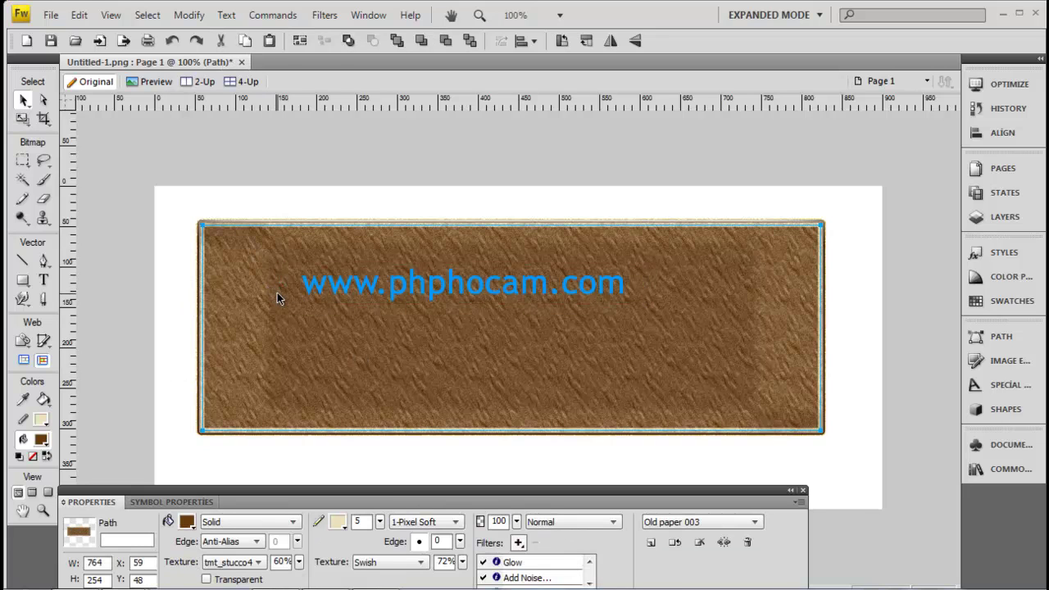
Enter a 600 × 300 pixel canvas size anchored at the top centre.
click(159, 296)
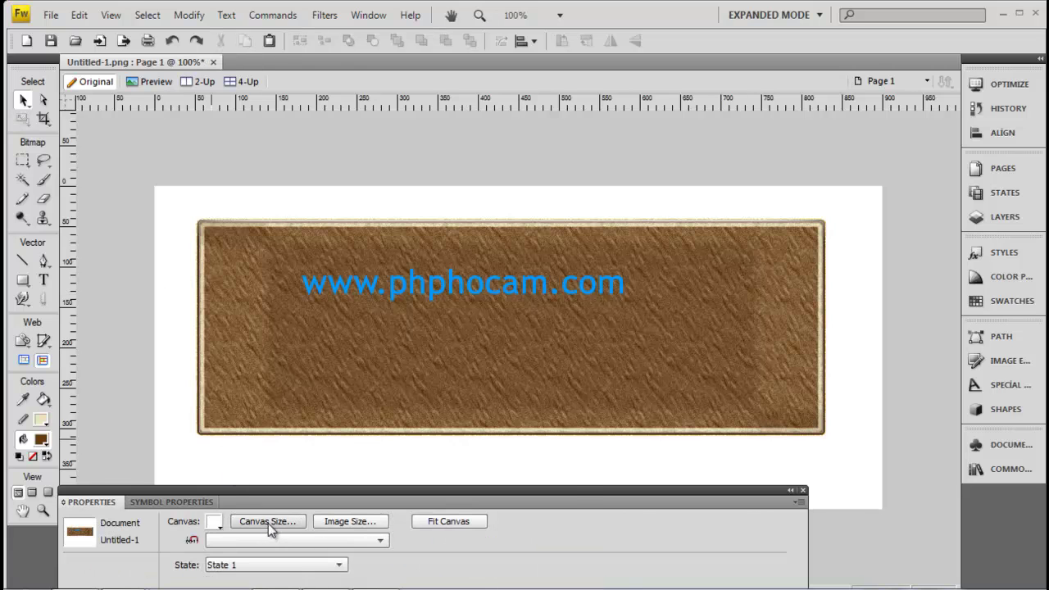
click(271, 526)
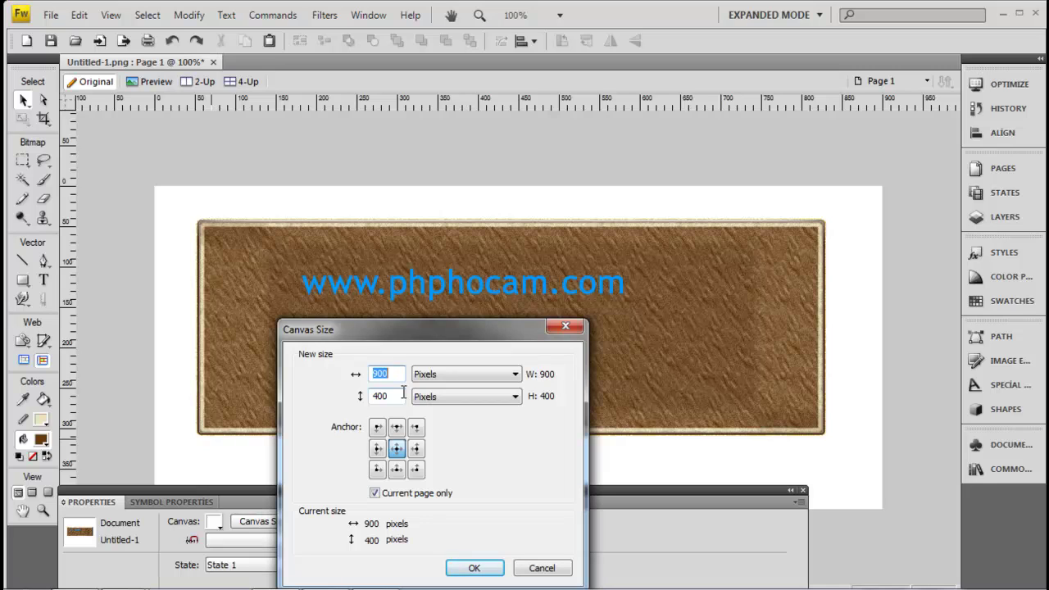
text(60)
text(3)
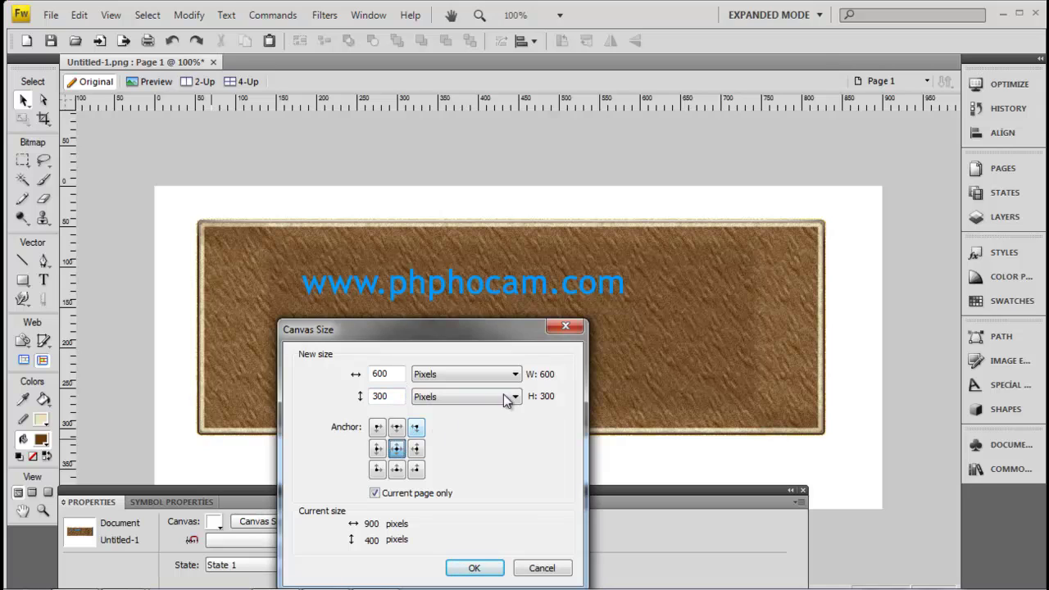
click(398, 427)
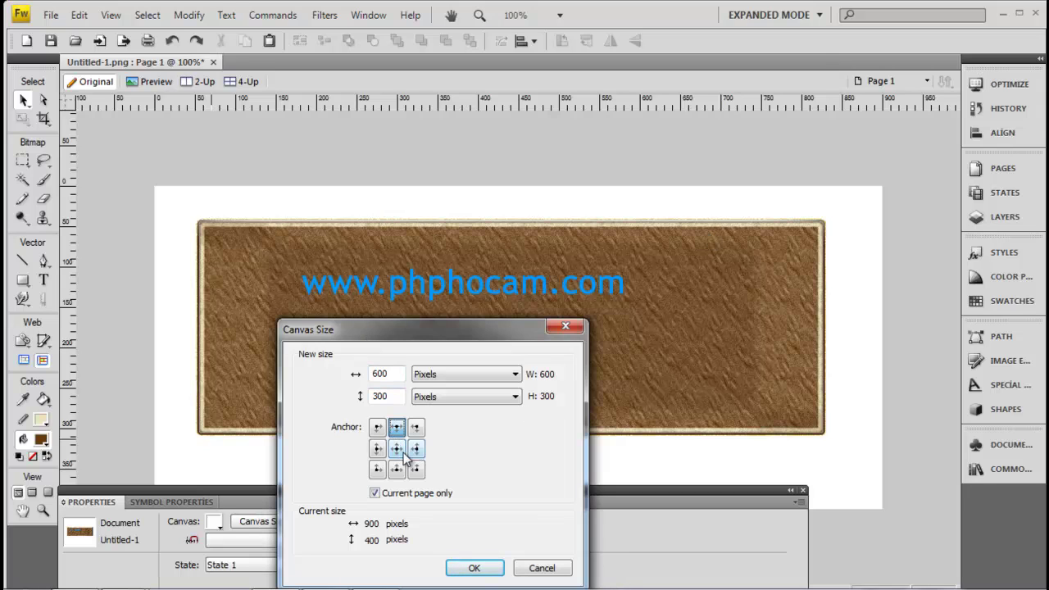
Apply the 600 × 300 canvas and move the banner and text to X −124, Y 8.
click(491, 568)
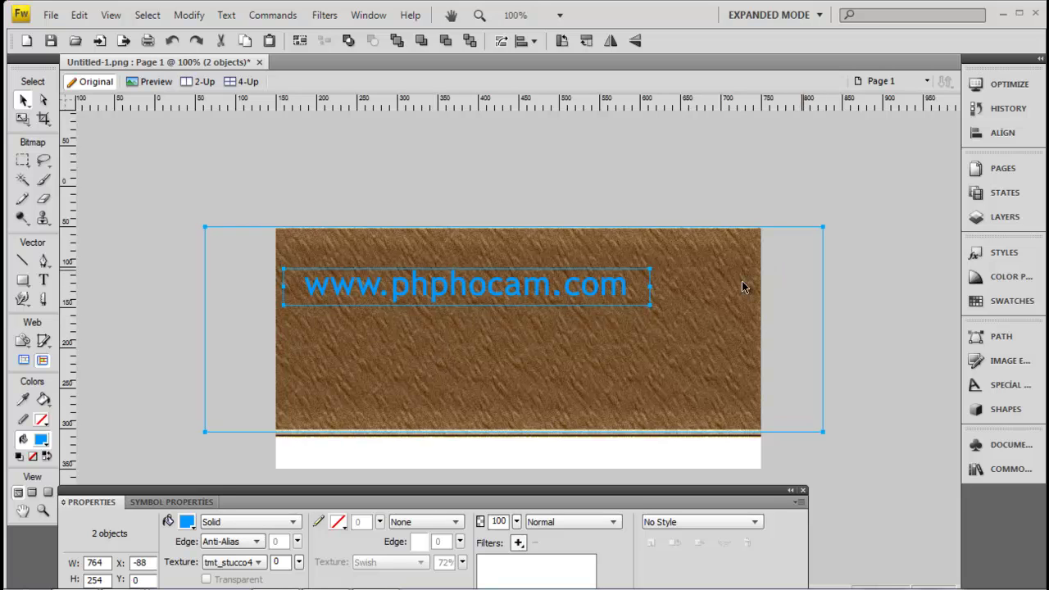
mouse_move(741, 281)
mouse_down()
mouse_move(712, 293)
mouse_move(764, 284)
mouse_up()
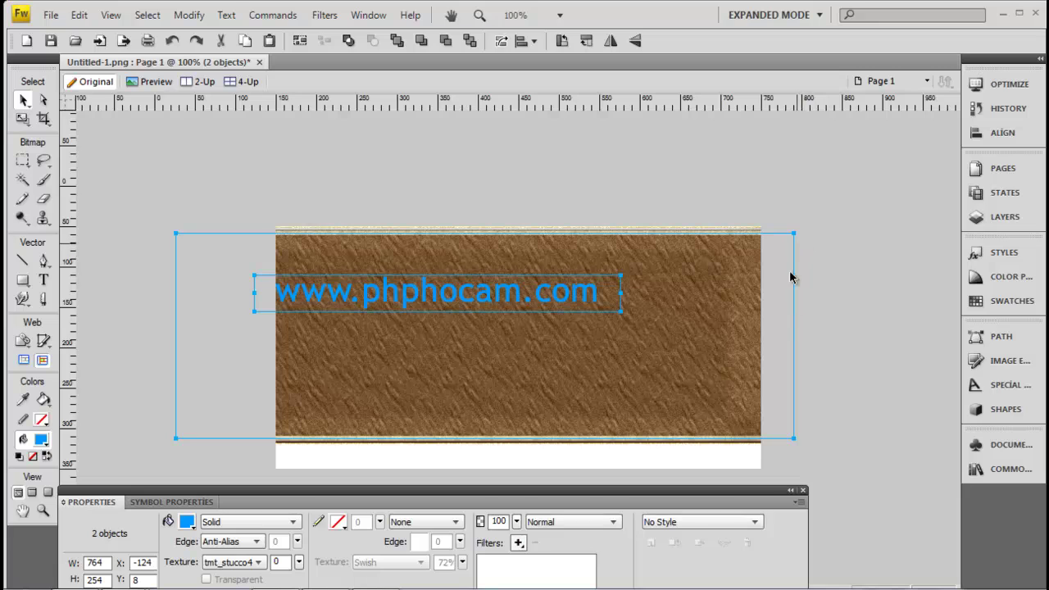
click(121, 350)
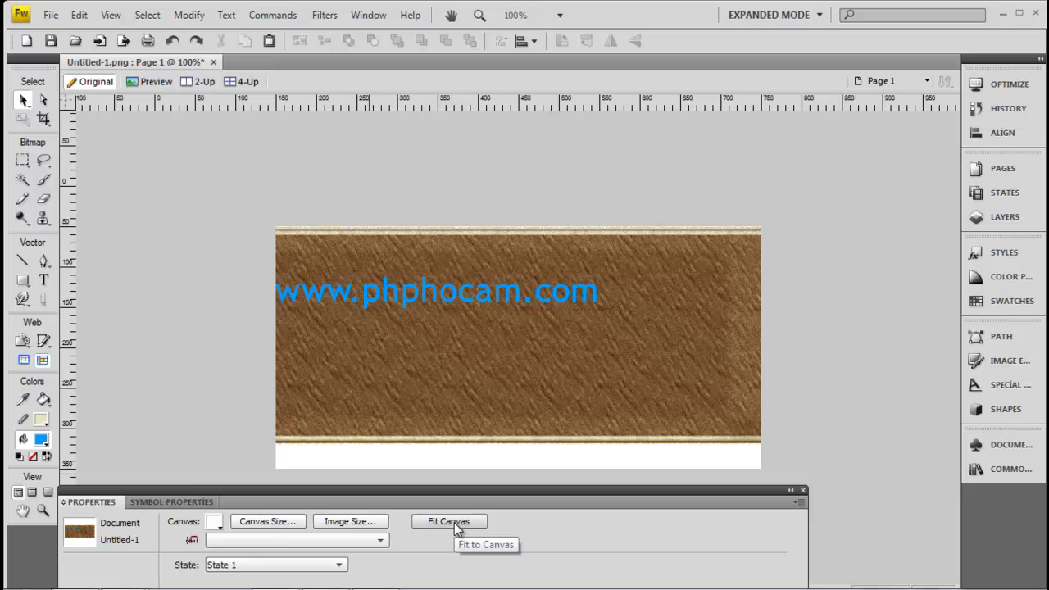
Fit the canvas, then resample the image to 600 × 270 pixels without constraining proportions.
click(469, 523)
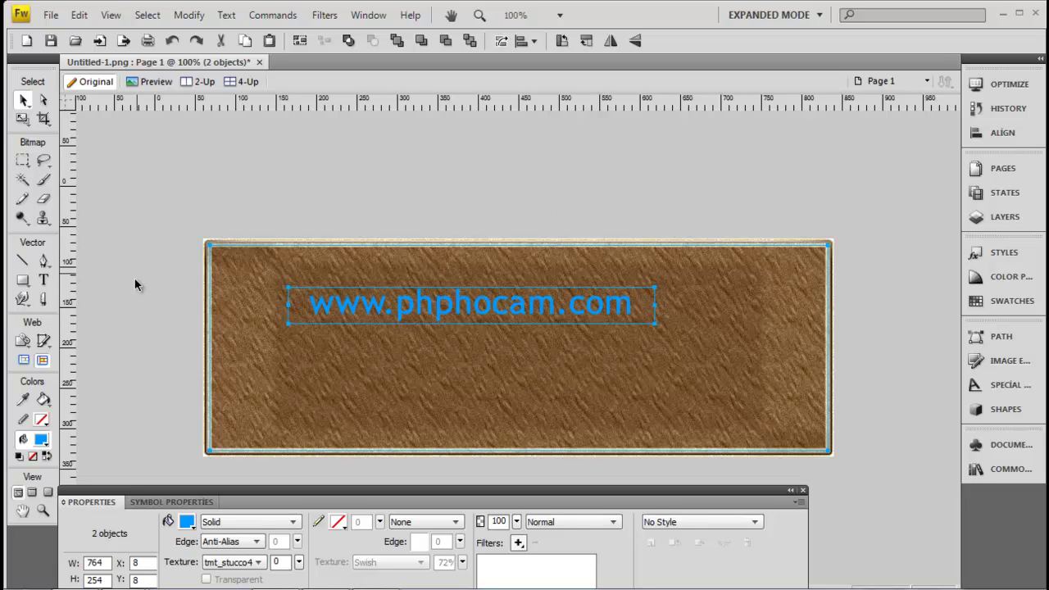
click(141, 318)
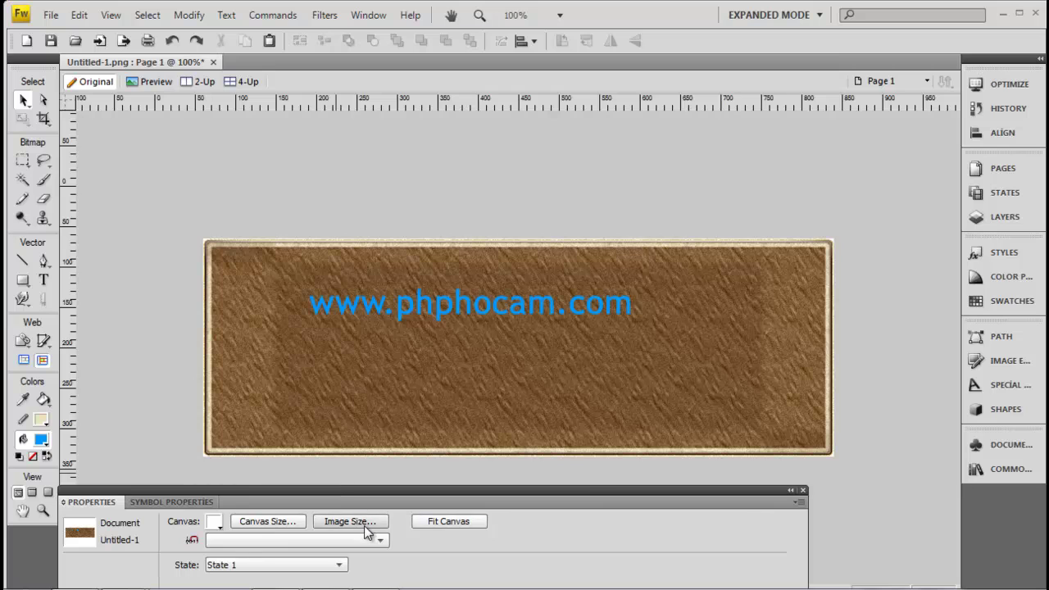
click(364, 523)
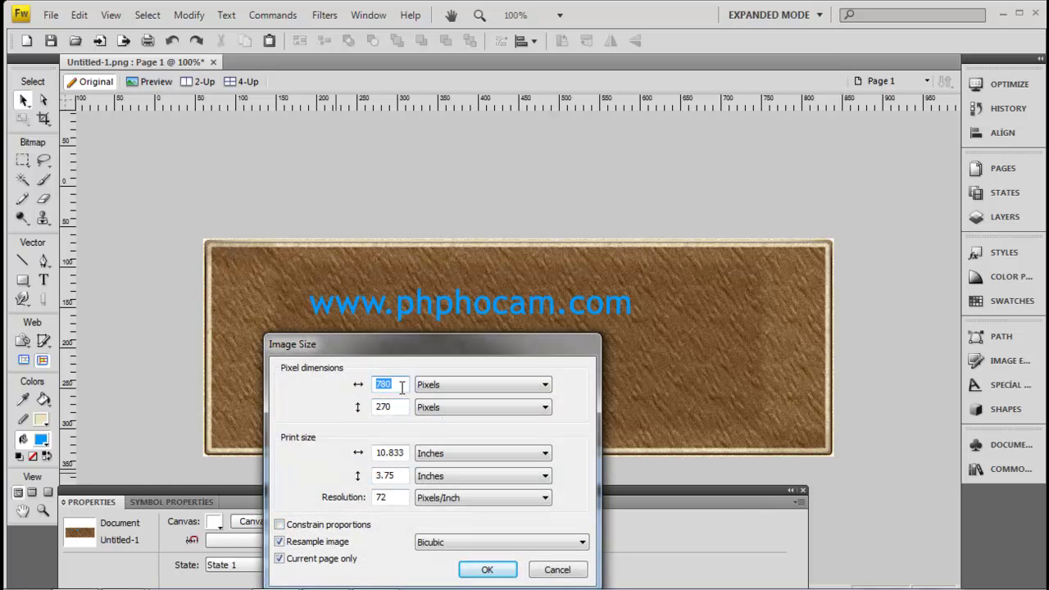
text(600)
key(Return)
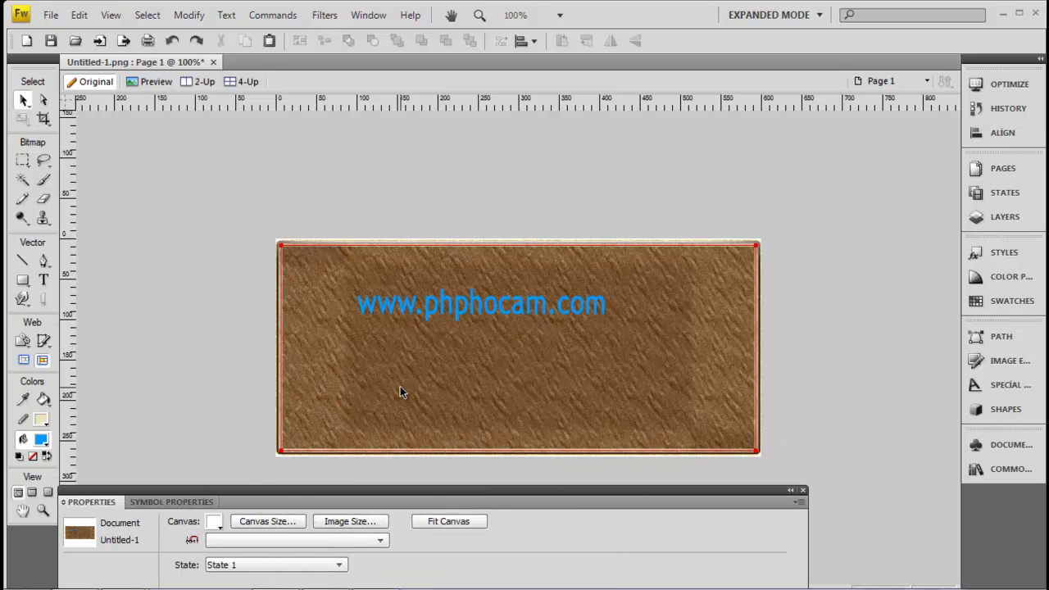
click(578, 320)
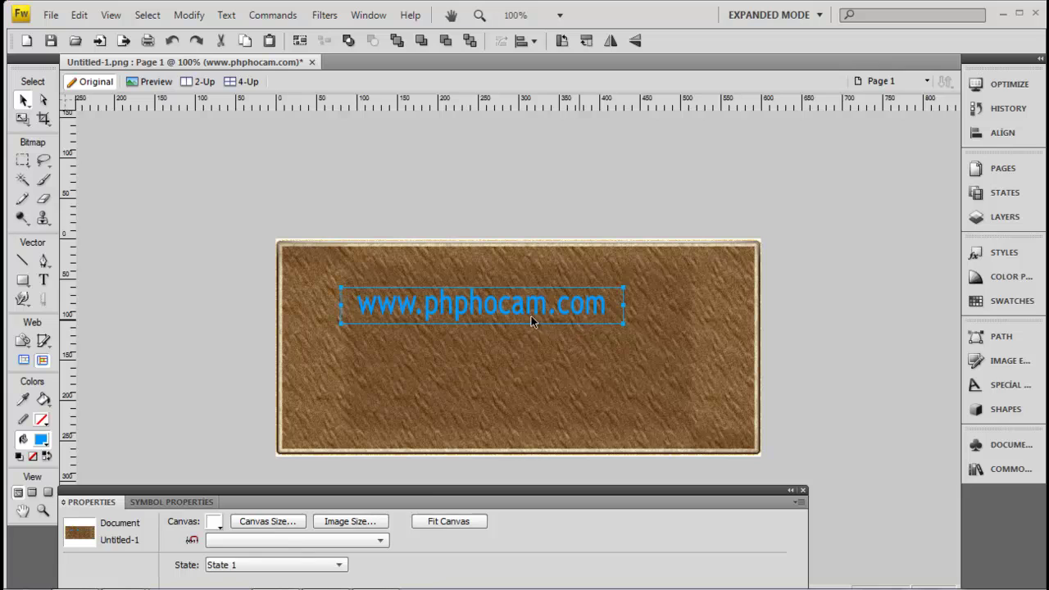
drag(531, 317, 546, 327)
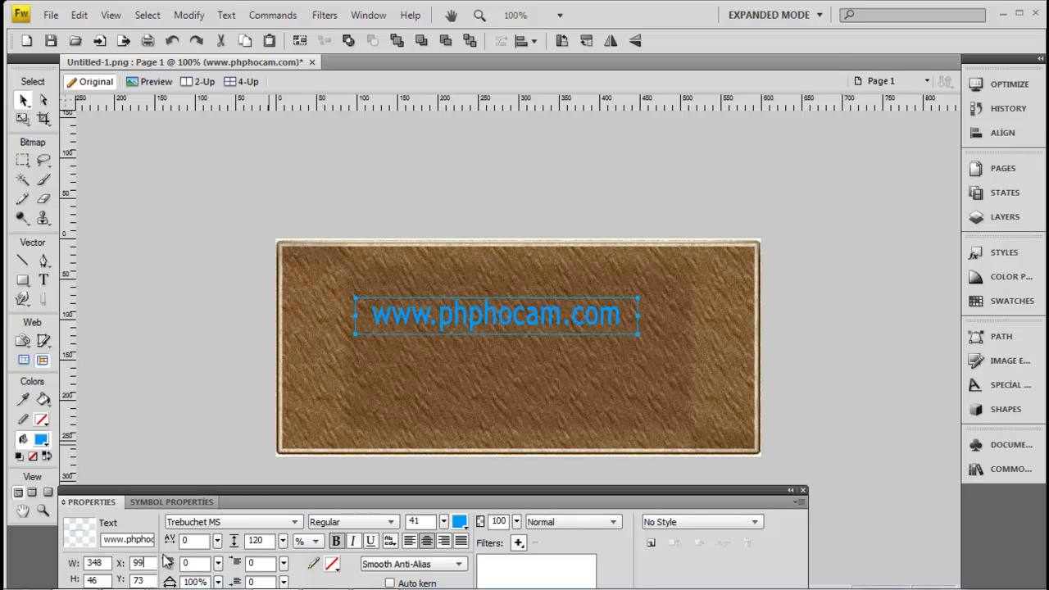
click(148, 563)
text(0)
key(Return)
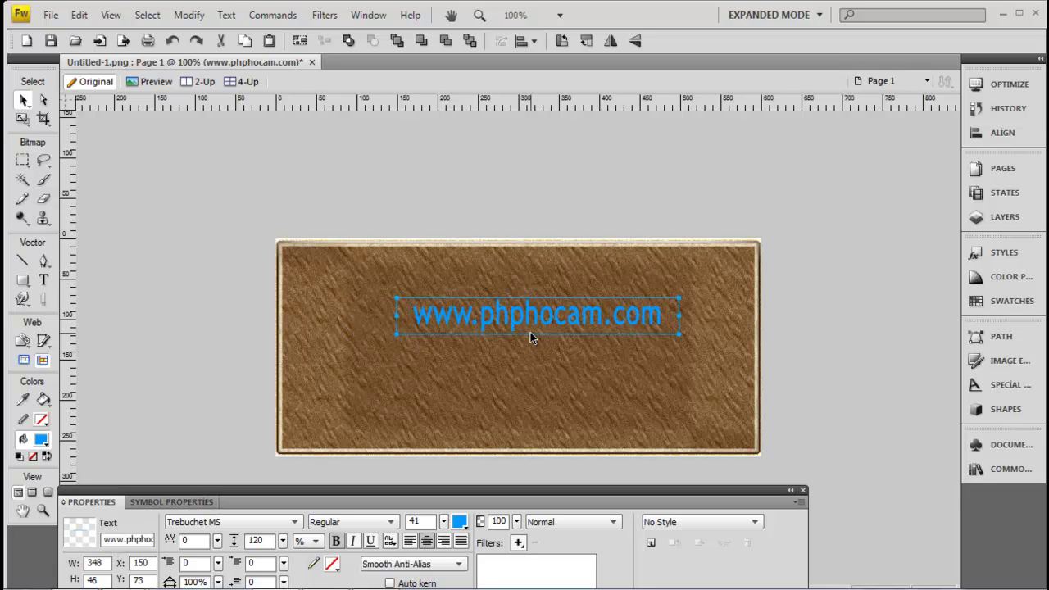
Nudge the text left and down with the arrow keys toward X 126, Y 96.
key(Left)
key(Left)
key(Left)
key(Left)
key(Left)
key(Down)
key(Down)
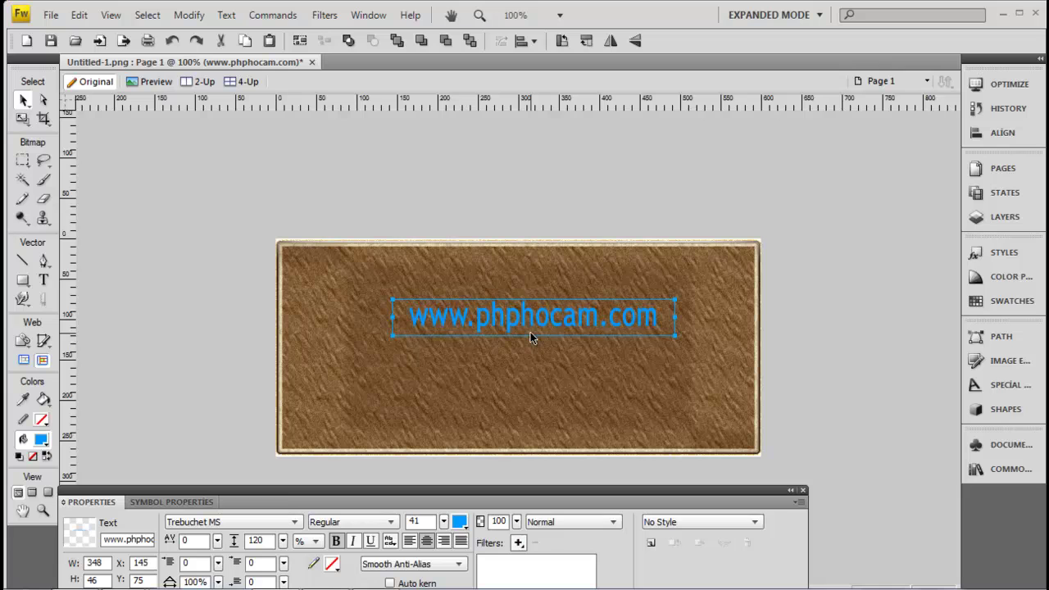
key(Down)
key(Down)
key(Down)
key(Down)
key(Down)
key(Down)
key(Down)
key(Down)
key(Left)
key(Left)
key(Left)
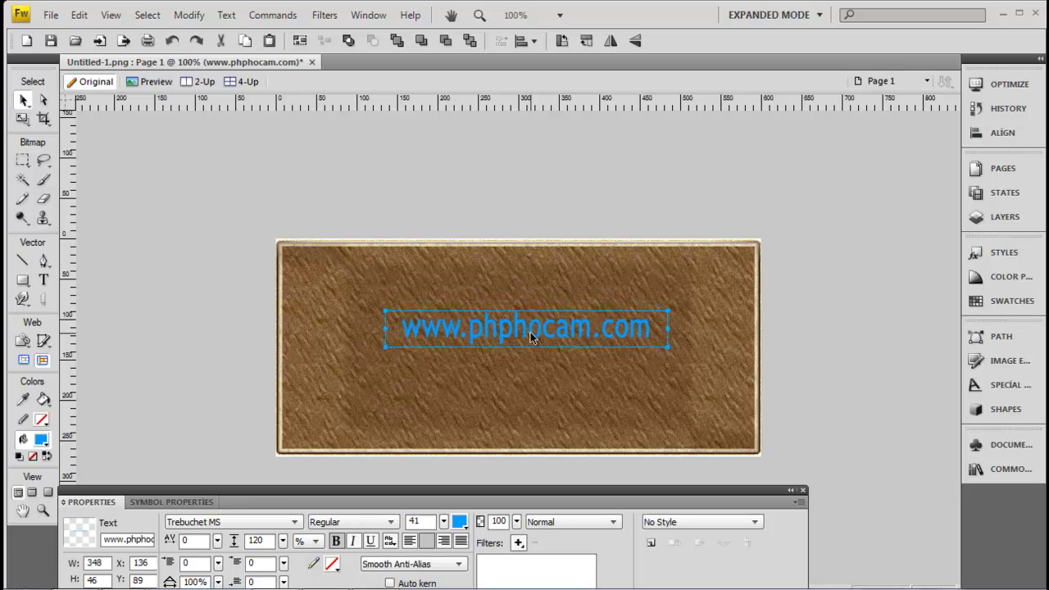
key(Left)
key(Left)
key(Left)
key(Down)
key(Down)
key(Down)
key(Down)
key(Down)
key(Down)
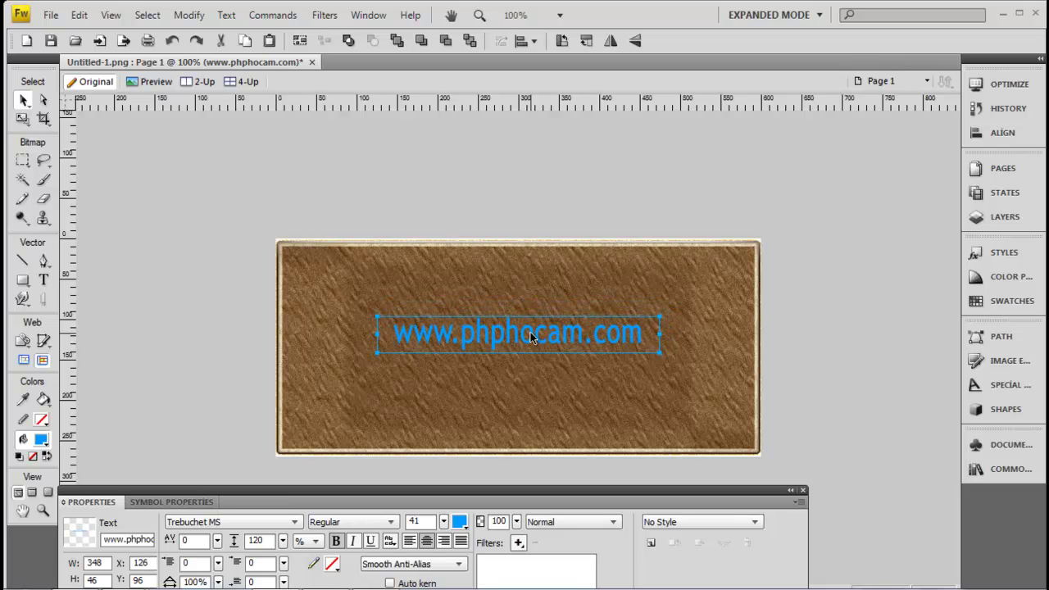
click(613, 41)
click(635, 41)
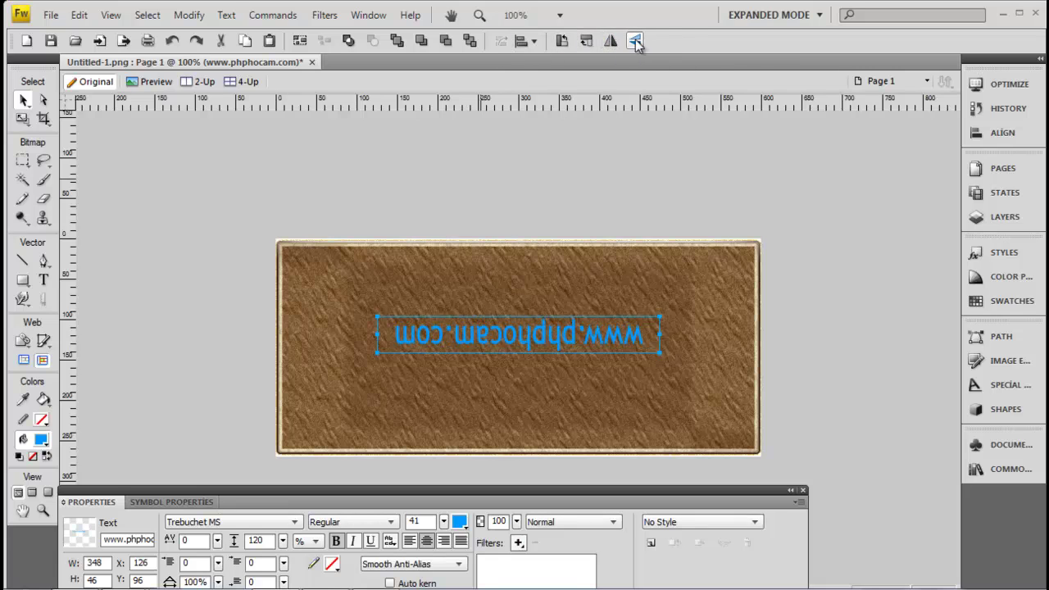
click(610, 41)
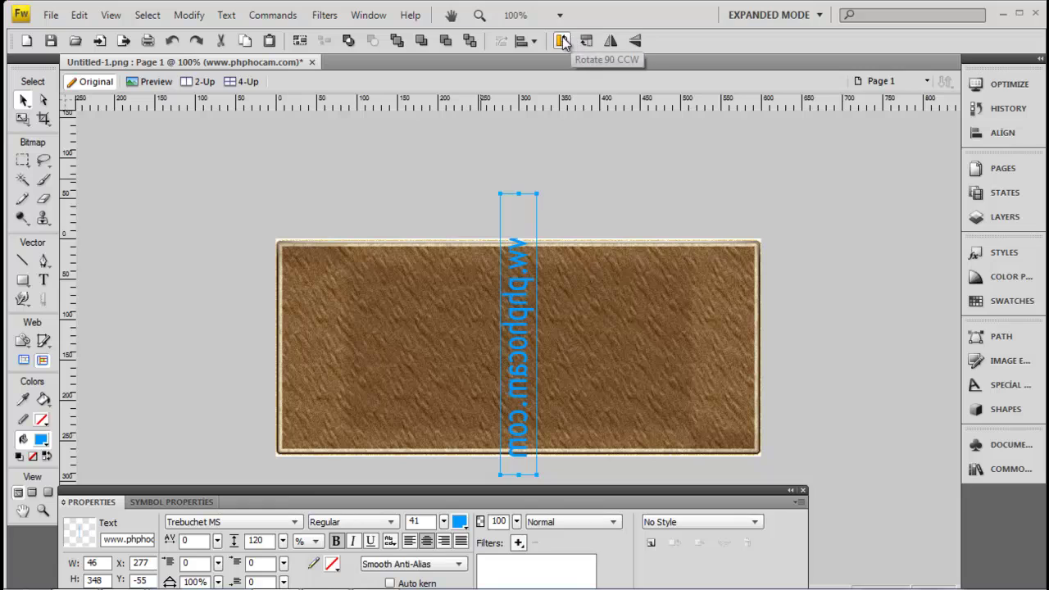
click(587, 41)
click(528, 44)
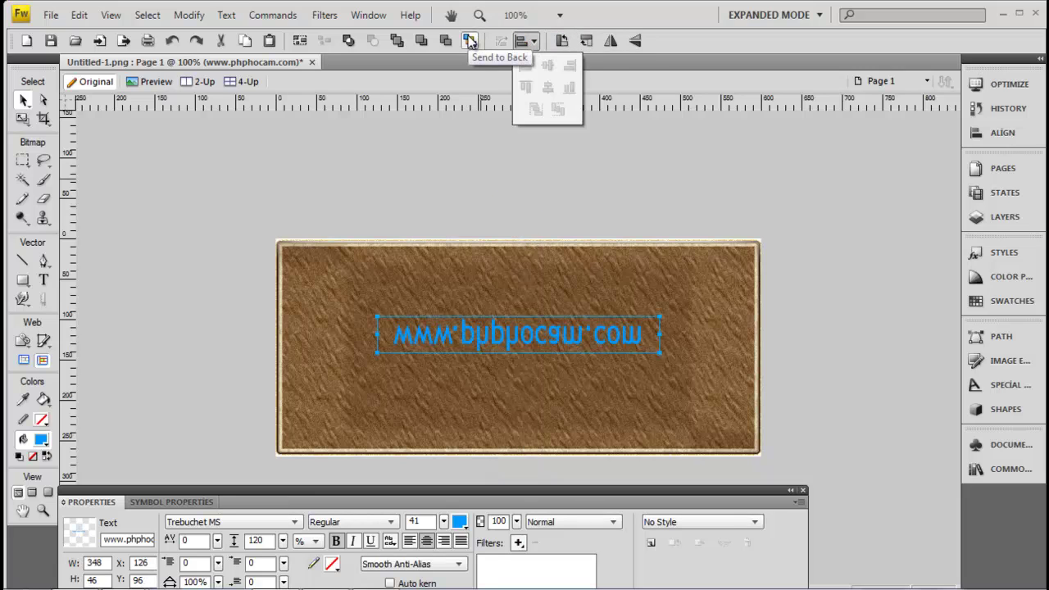
click(470, 43)
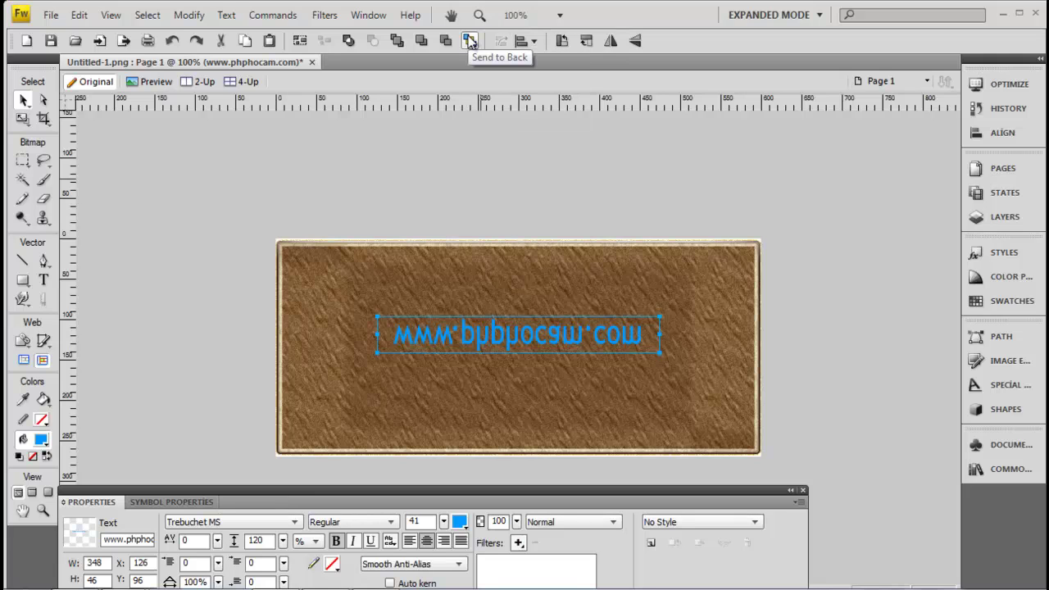
click(450, 41)
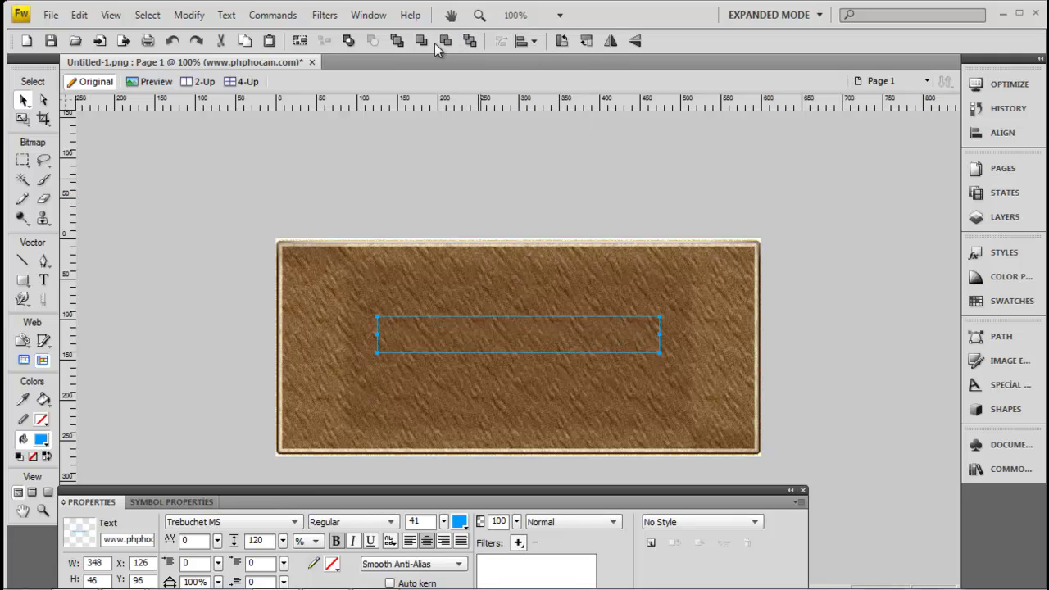
click(422, 42)
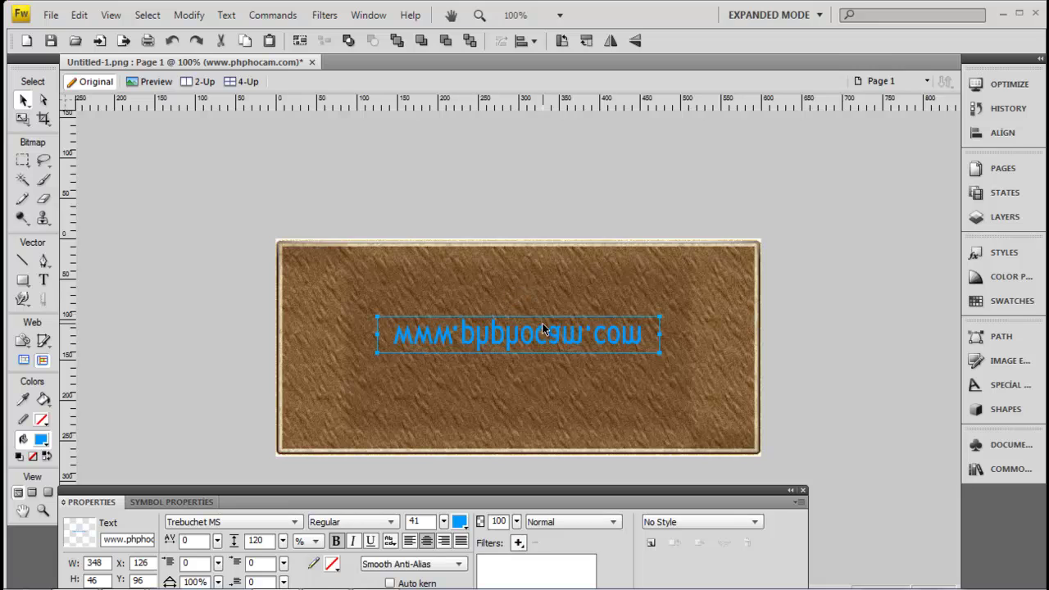
click(635, 41)
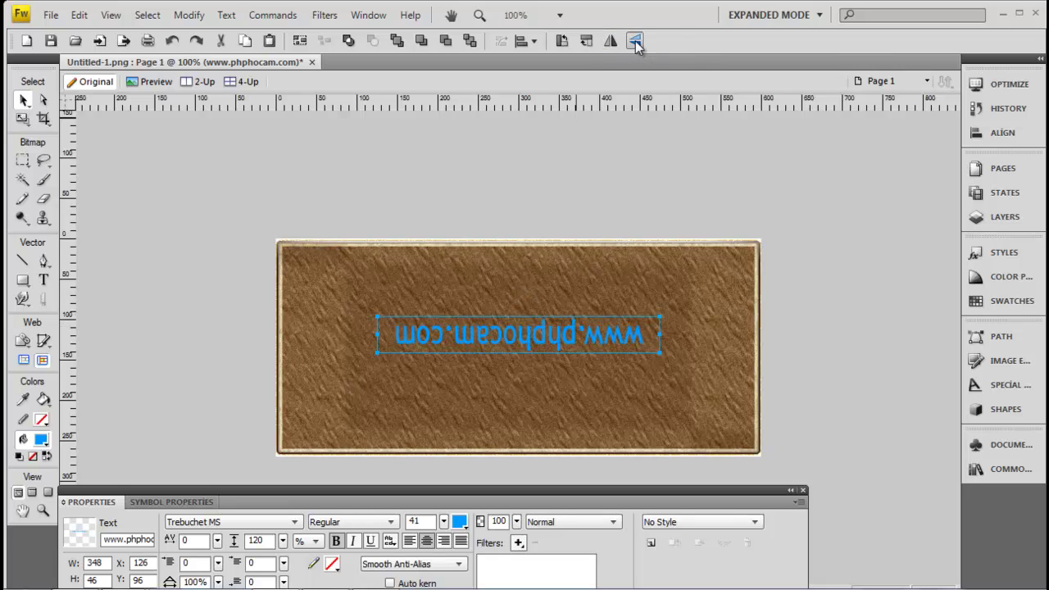
click(612, 41)
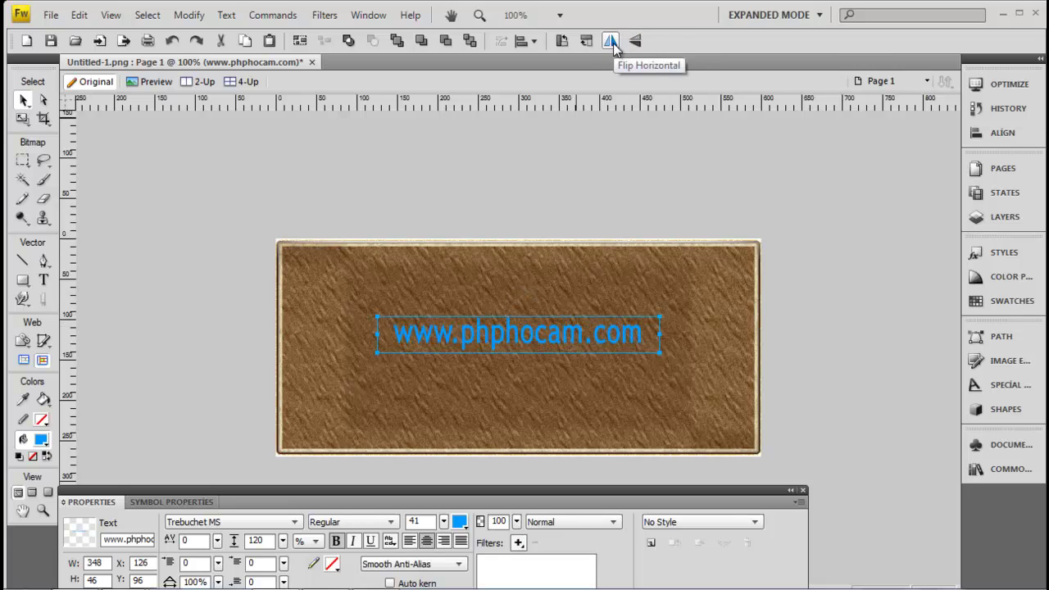
click(336, 290)
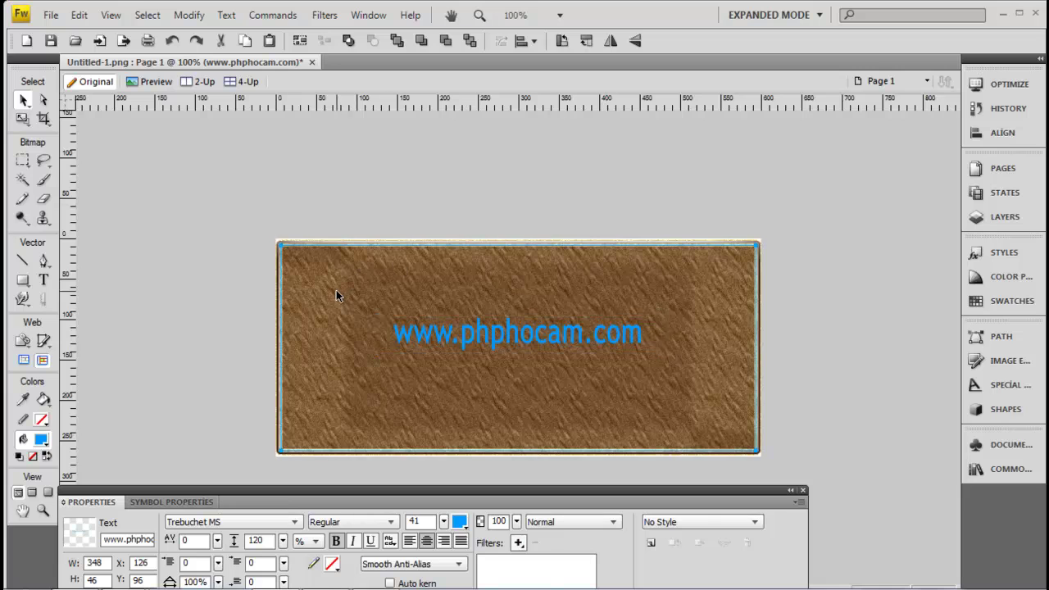
click(417, 332)
drag(536, 344, 528, 349)
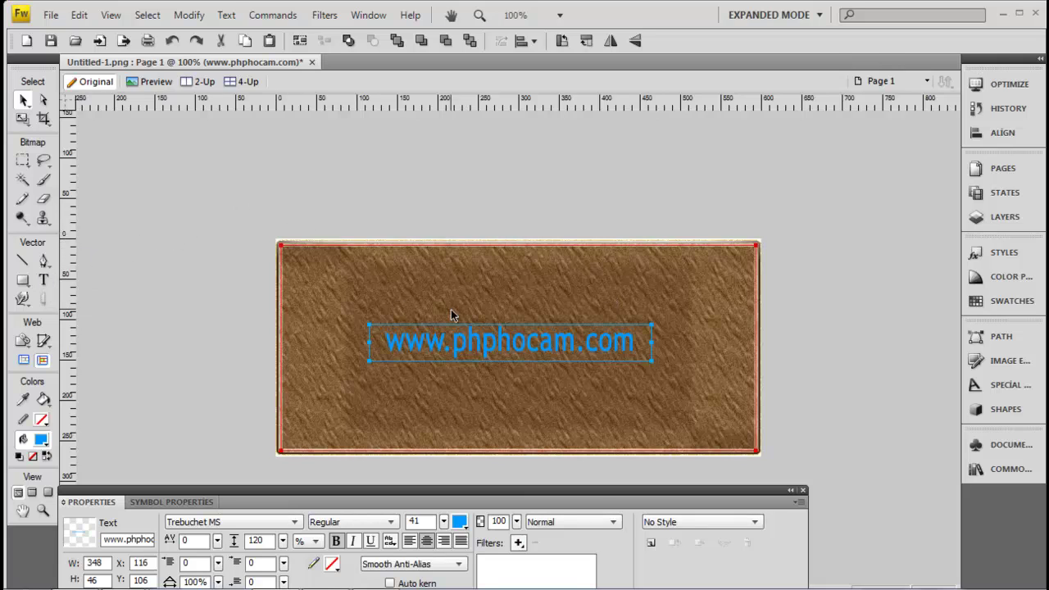
drag(460, 331, 469, 326)
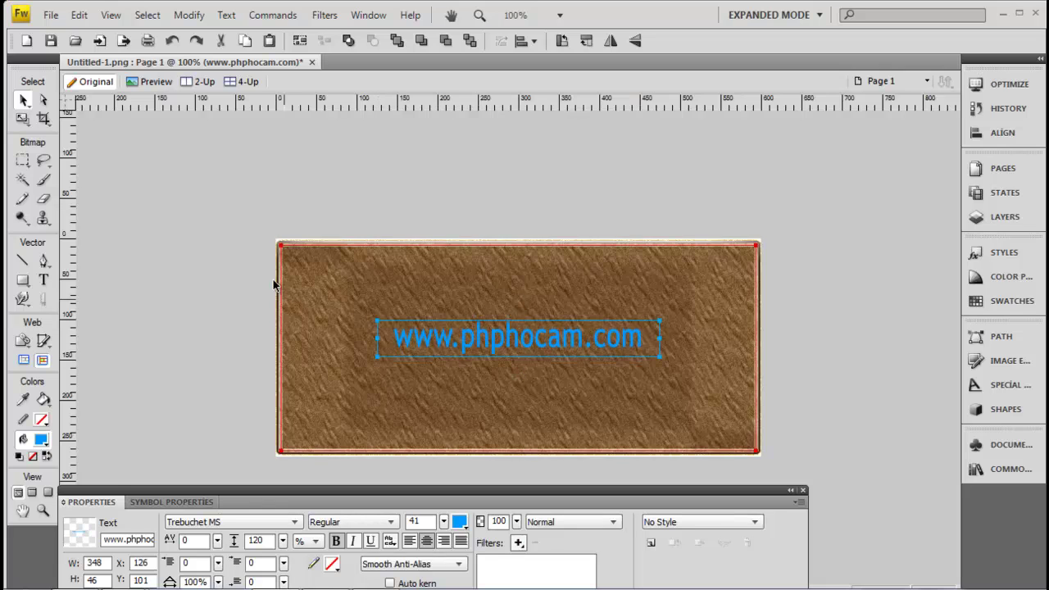
Import the 8.jpg portrait photo from the pics folder under webhocam.
click(55, 16)
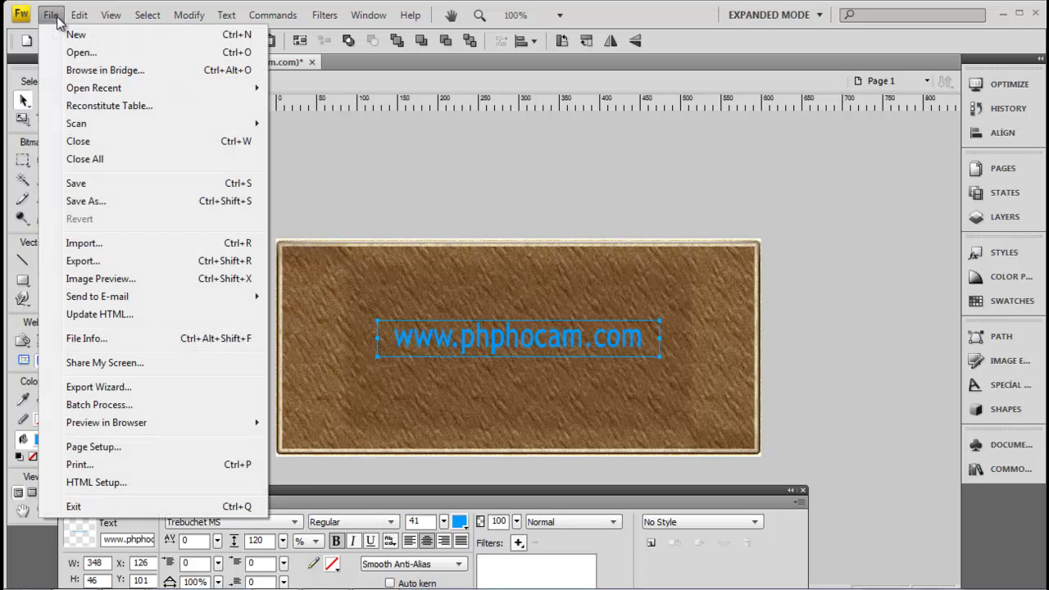
click(105, 251)
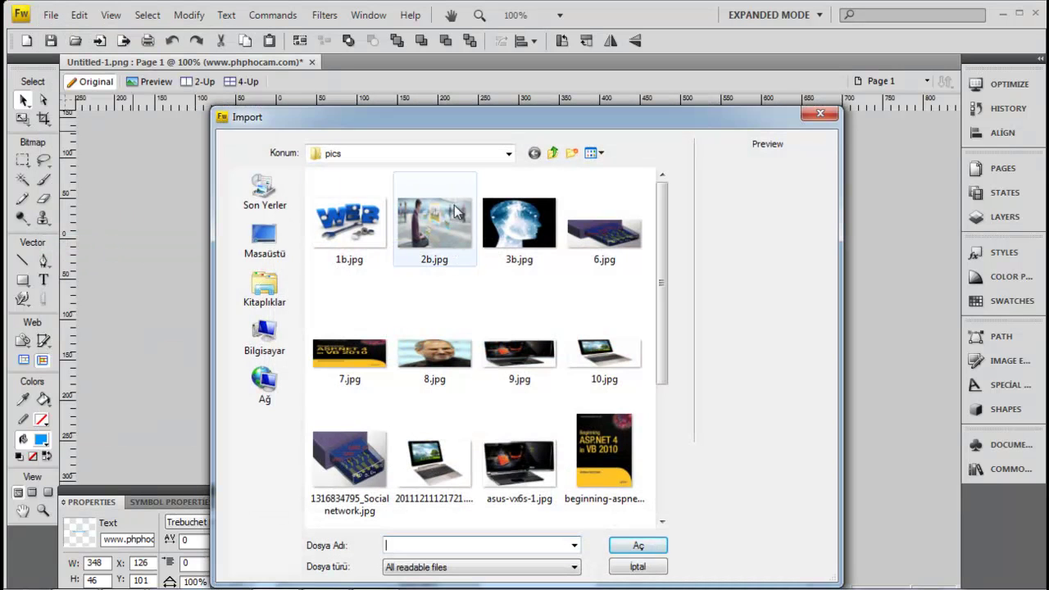
click(552, 152)
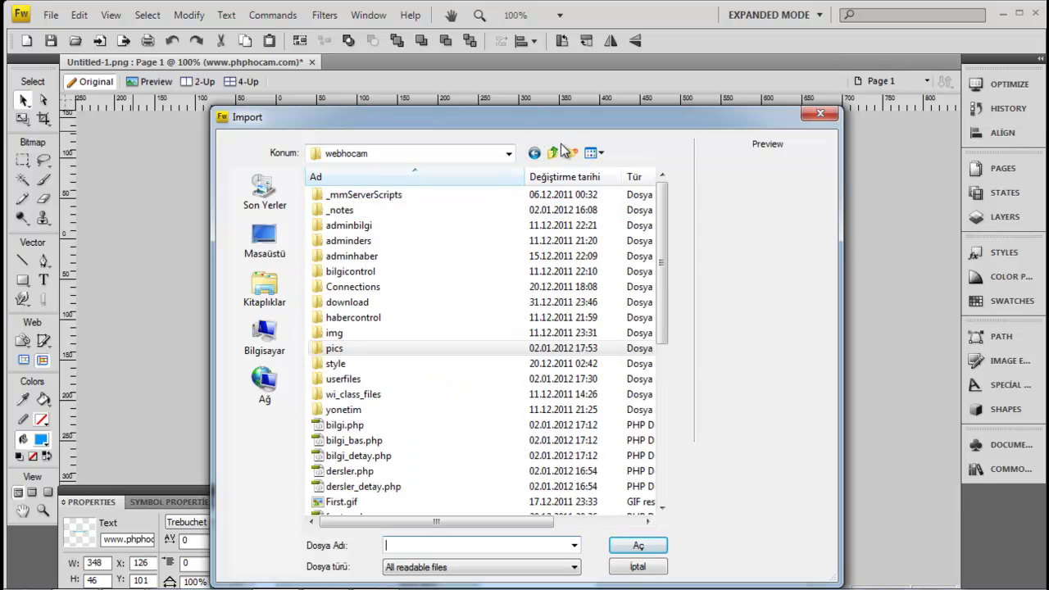
double_click(369, 347)
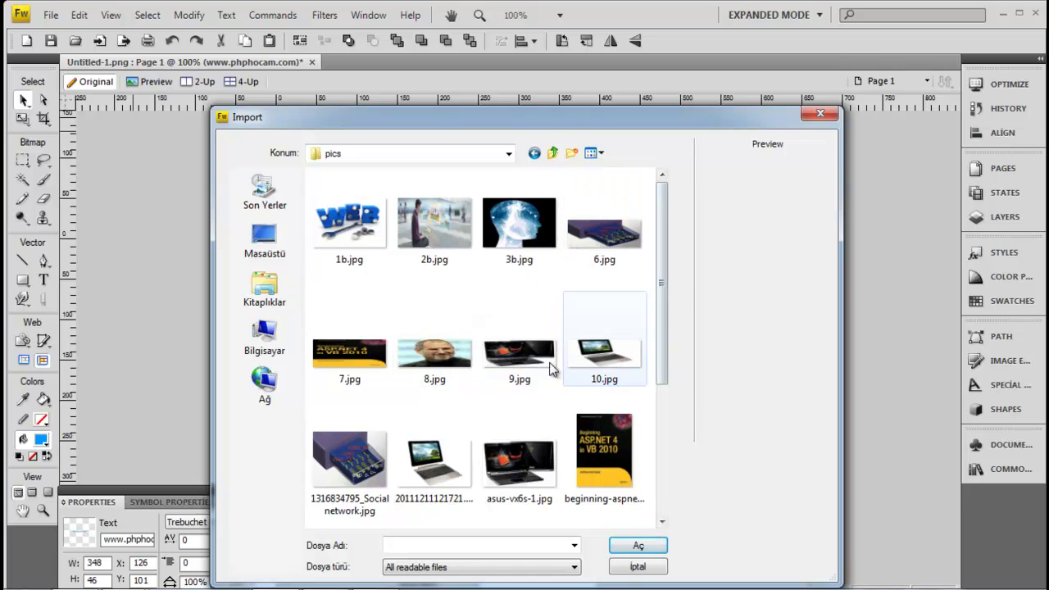
click(454, 354)
double_click(454, 354)
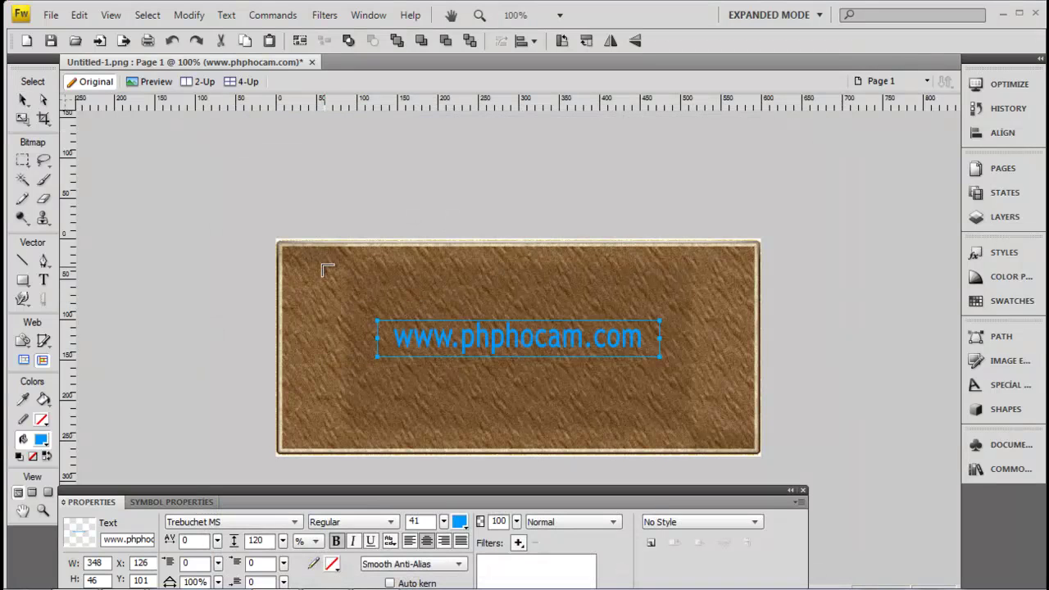
Place the 8.jpg photo at the banner's top-left and set its height to 100 px.
drag(298, 252, 347, 293)
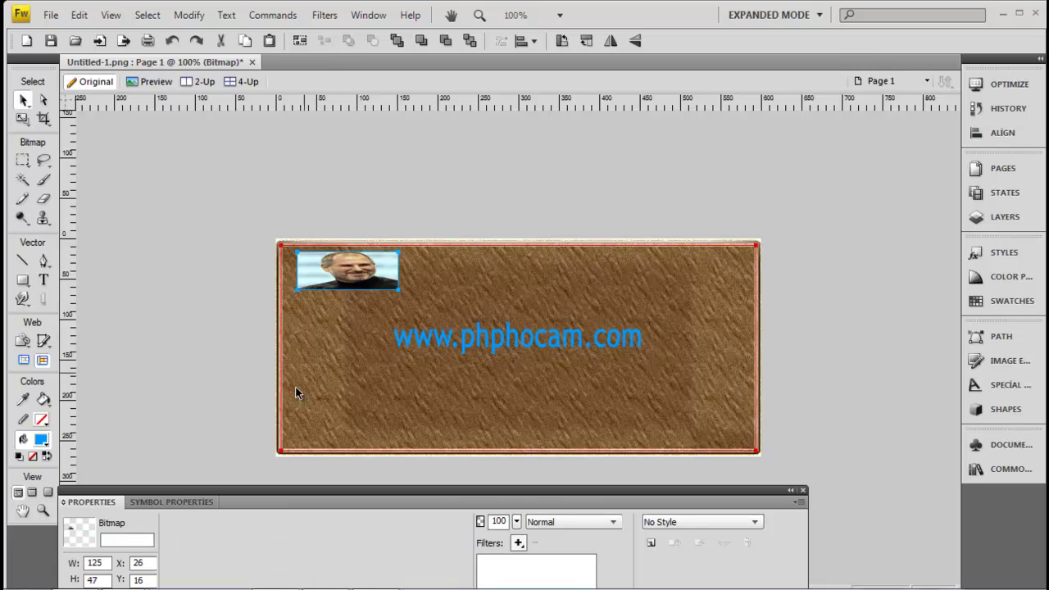
double_click(105, 581)
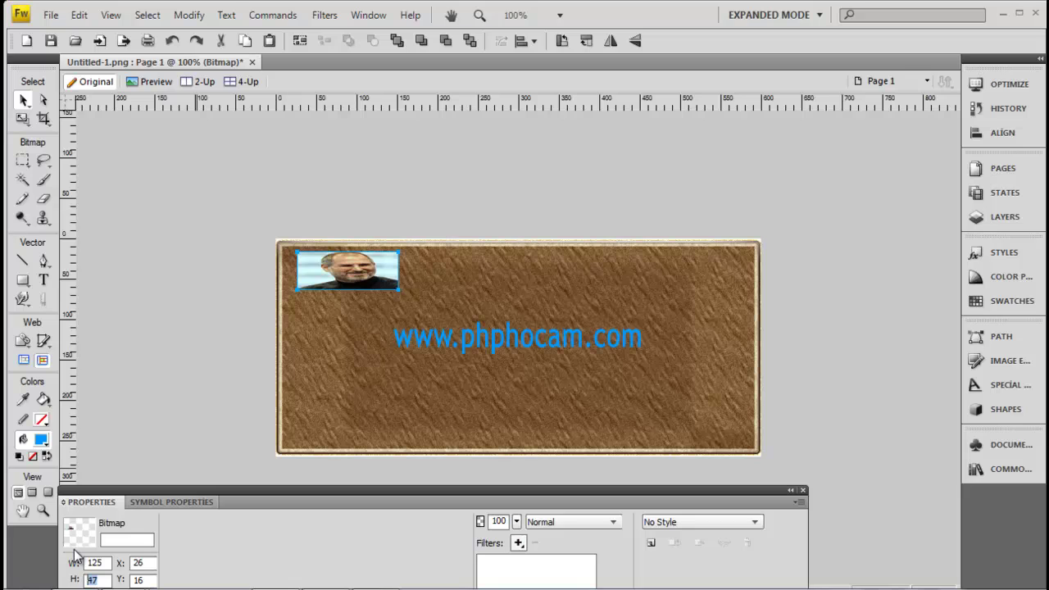
text(0)
key(Return)
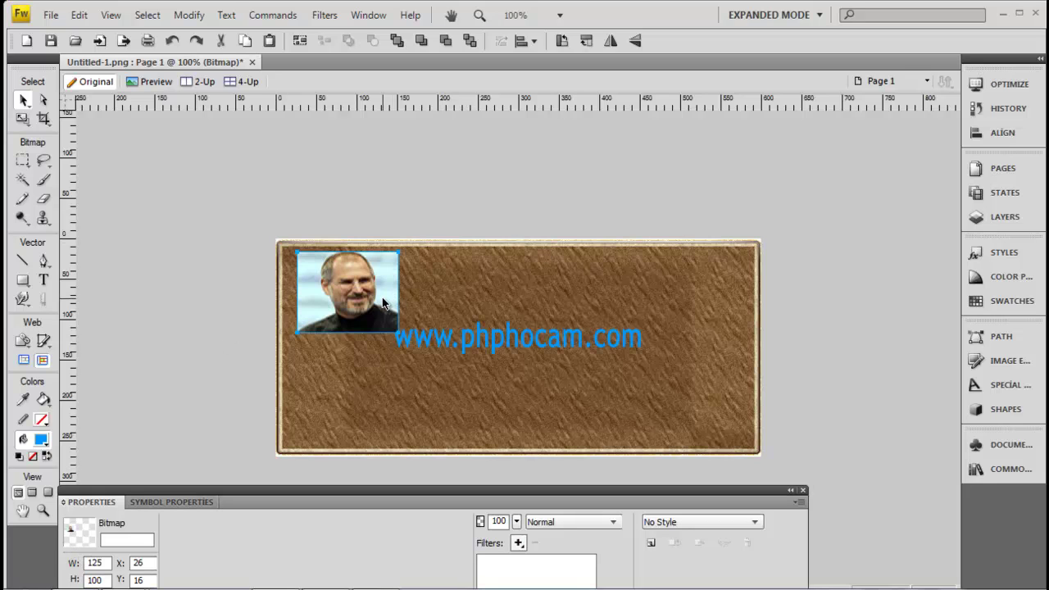
Nudge the photo with the arrow keys into the top-left corner at X 12, Y 15.
key(Down)
key(Down)
key(Down)
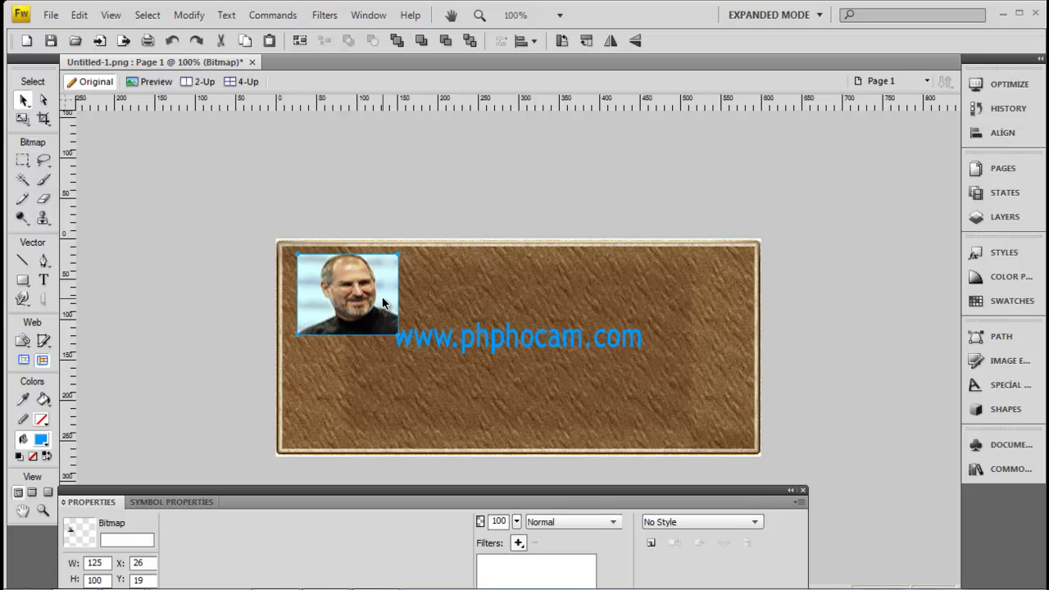
key(Left)
key(Left)
key(Left)
key(Left)
key(Left)
key(Down)
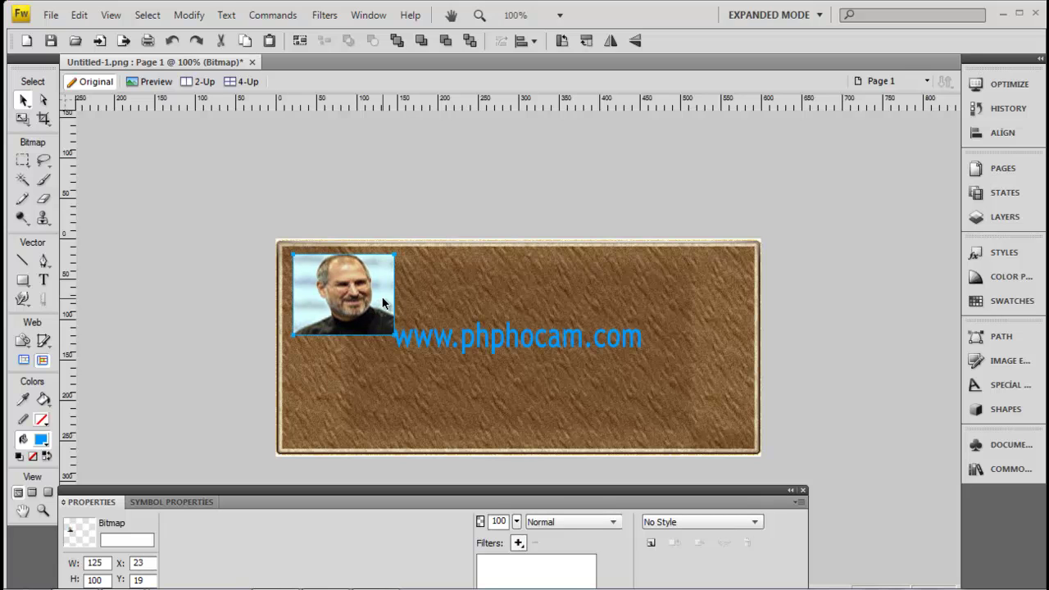
key(Left)
key(Left)
key(Left)
key(Down)
key(Down)
key(Left)
key(Left)
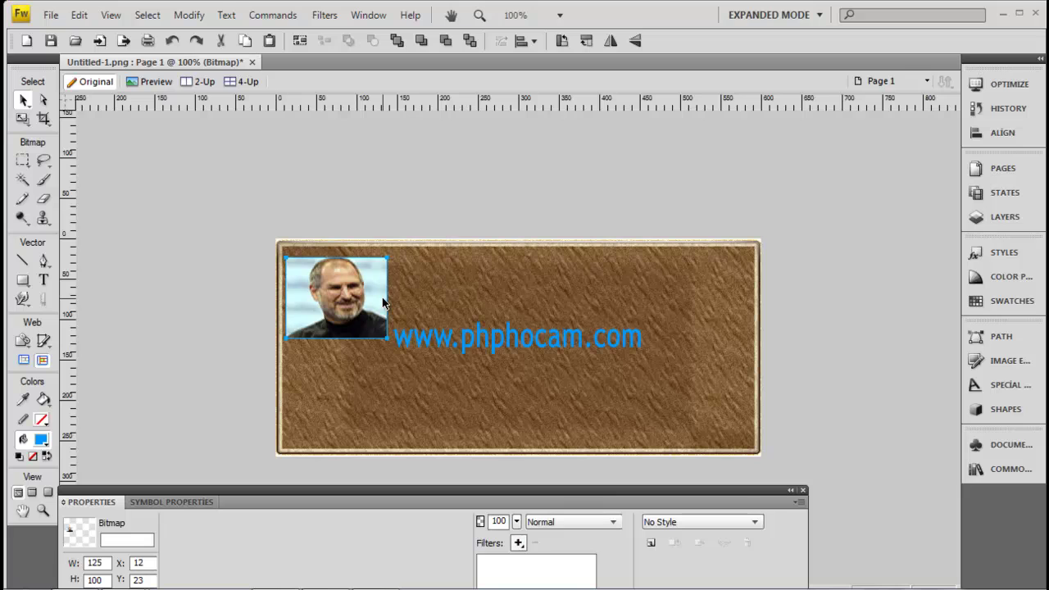
key(Up)
key(Up)
key(Up)
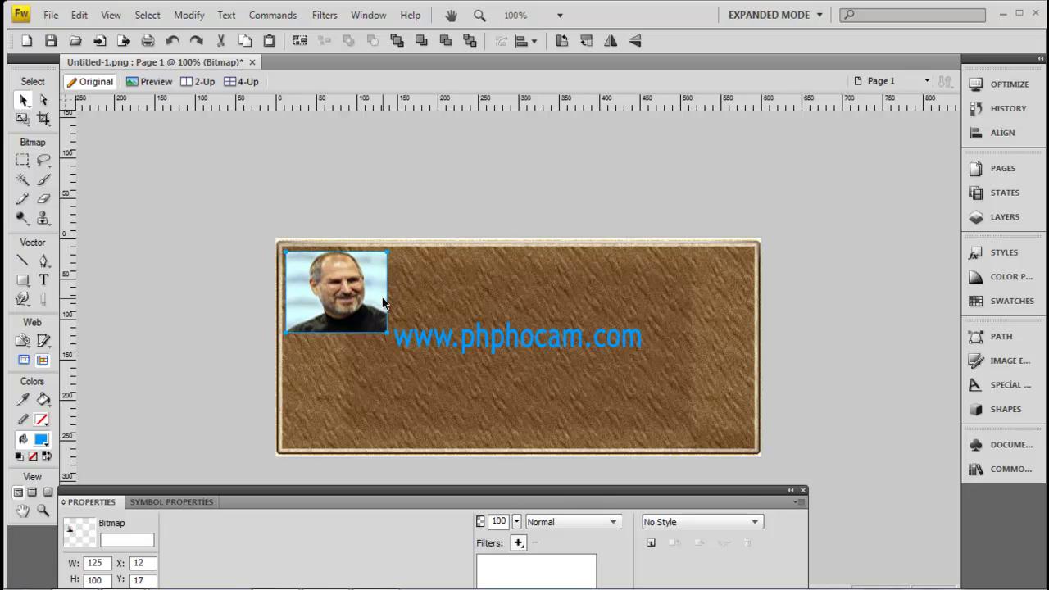
key(Up)
key(Up)
key(Up)
key(Up)
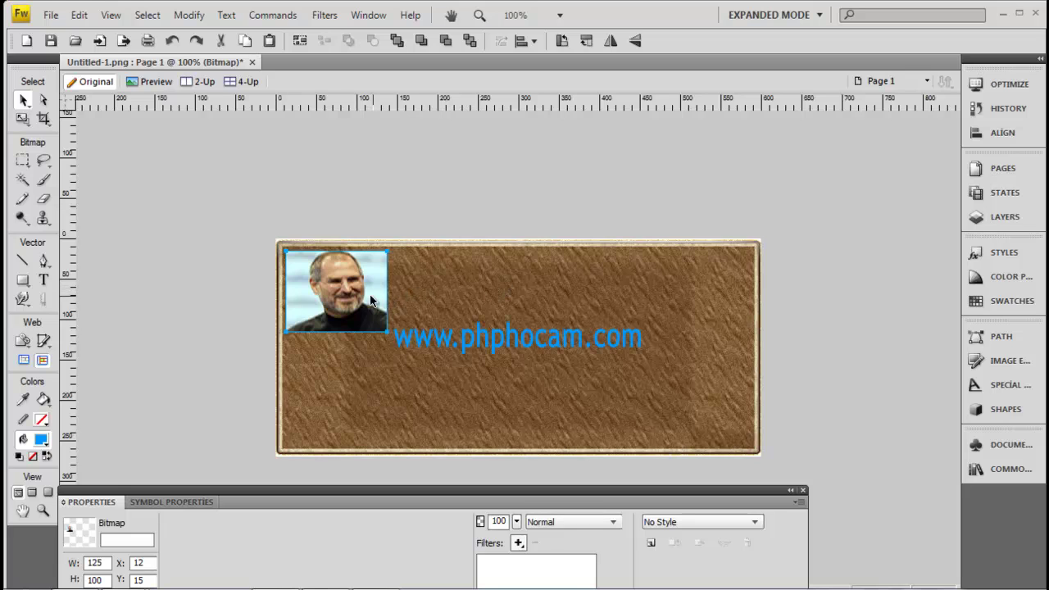
key(Left)
key(Left)
key(Left)
Browse the Export dialog's export type list, then cancel without exporting.
click(452, 287)
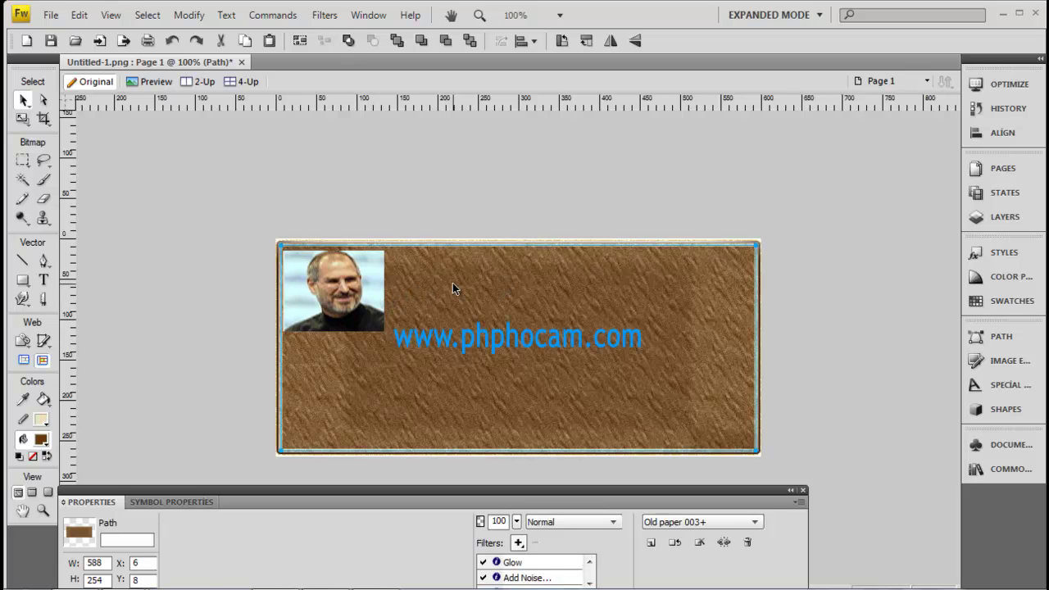
click(51, 15)
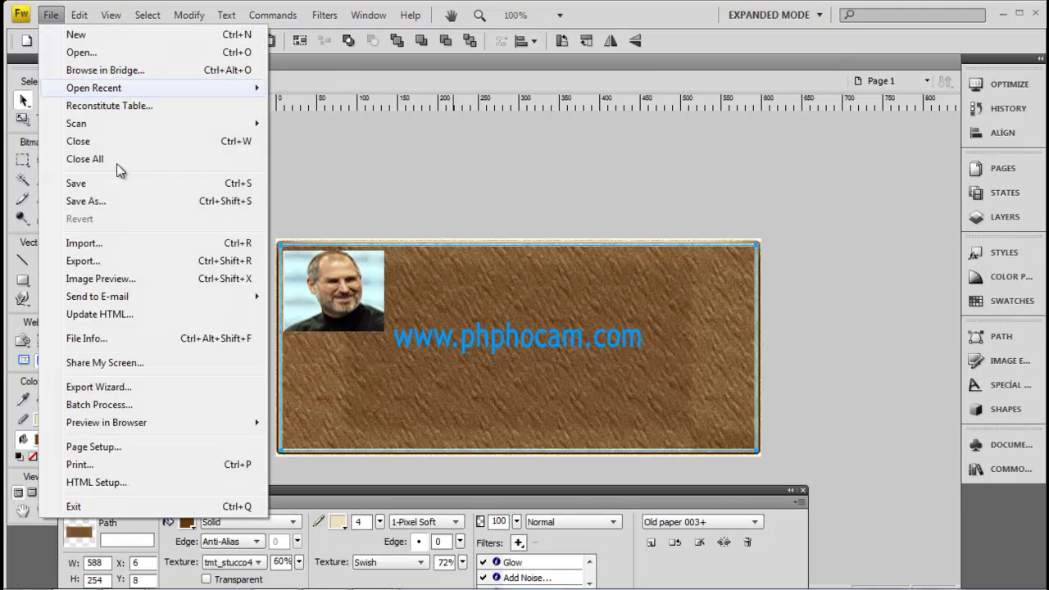
click(137, 258)
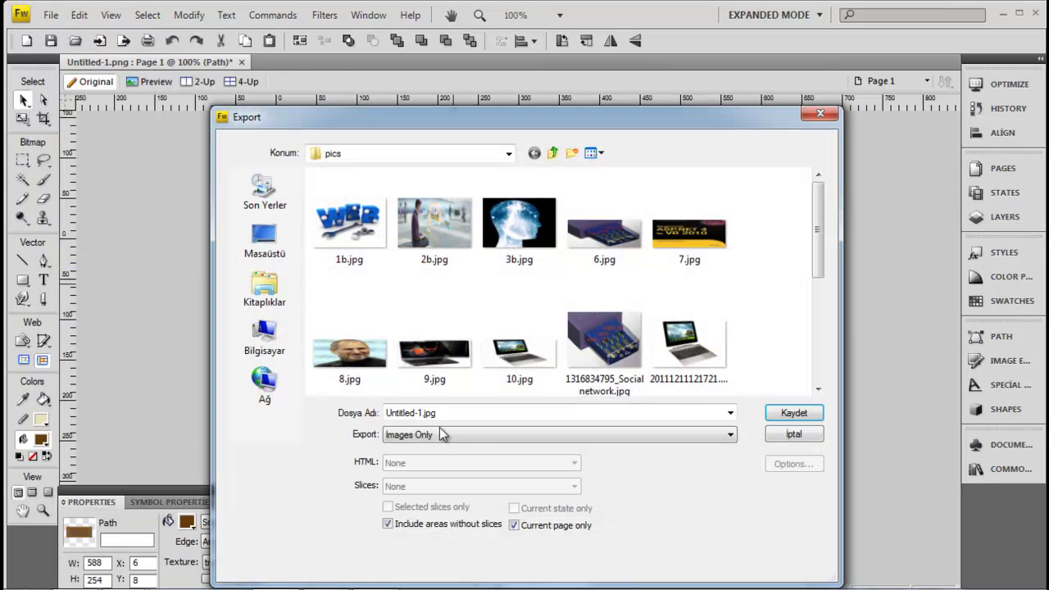
click(473, 445)
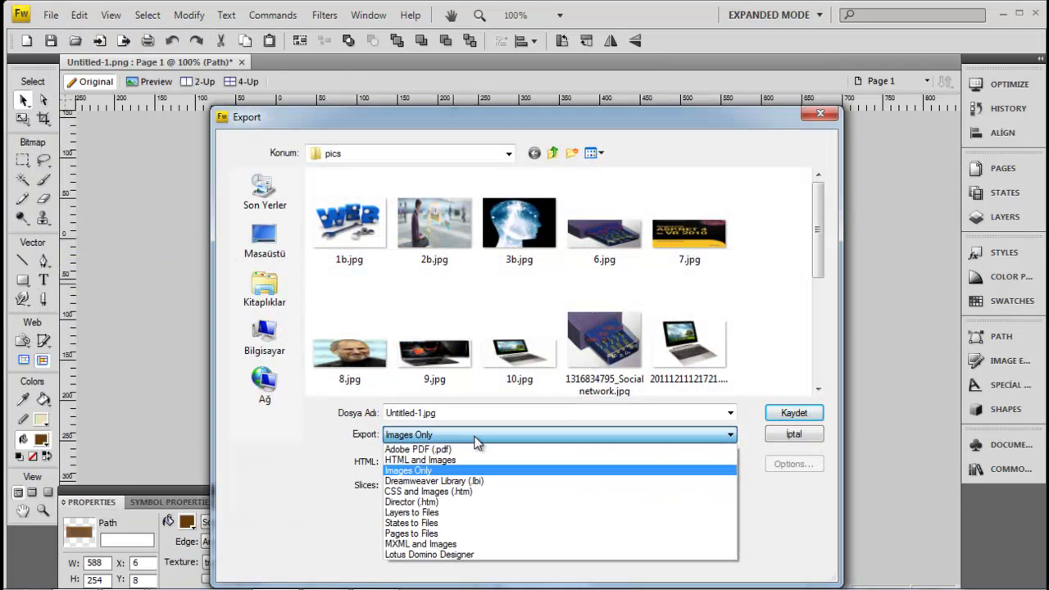
click(475, 436)
click(626, 435)
click(643, 408)
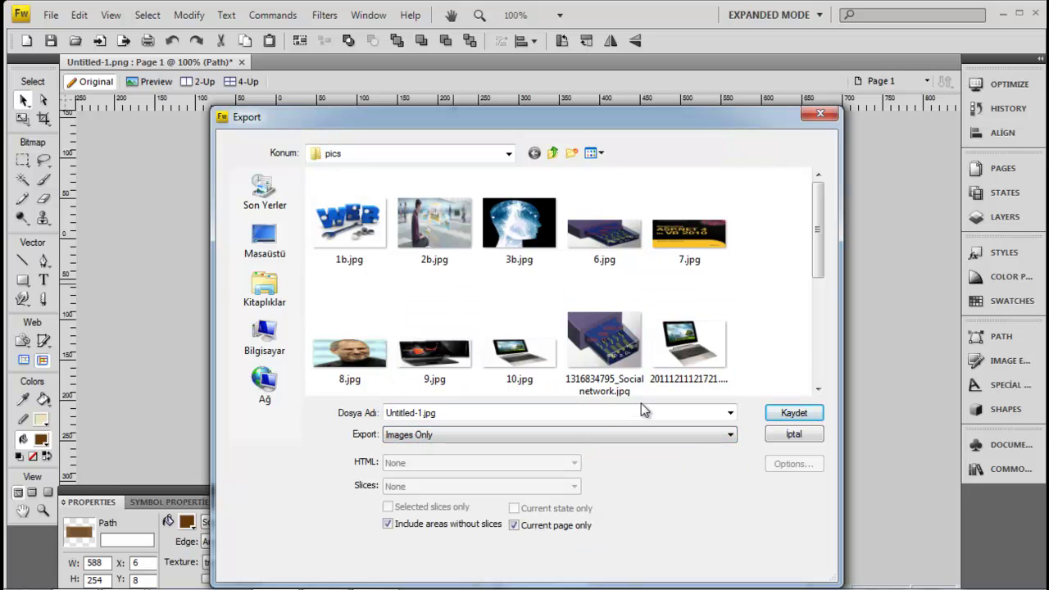
click(820, 113)
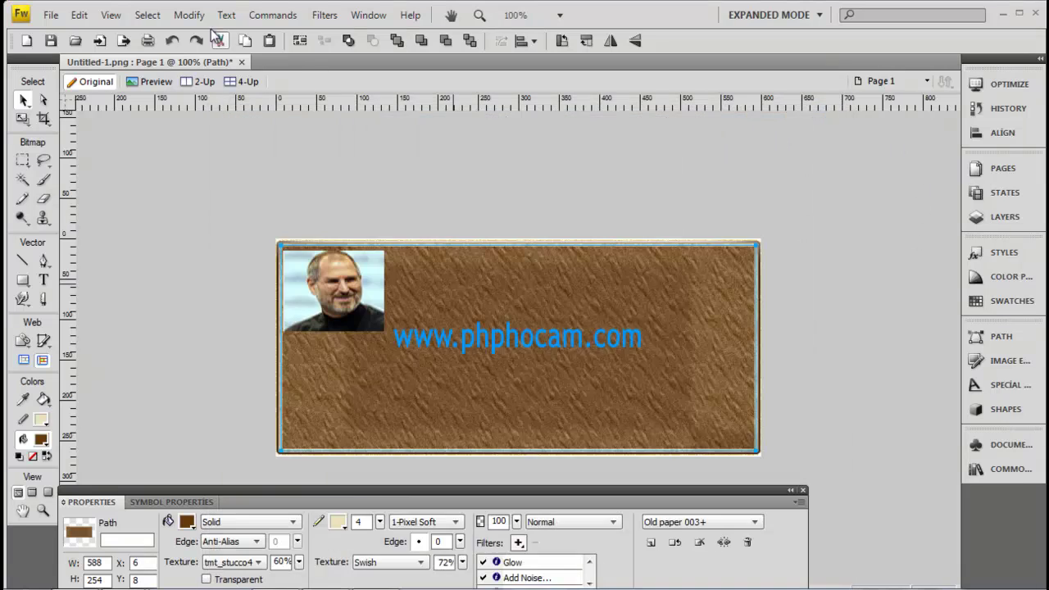
click(56, 20)
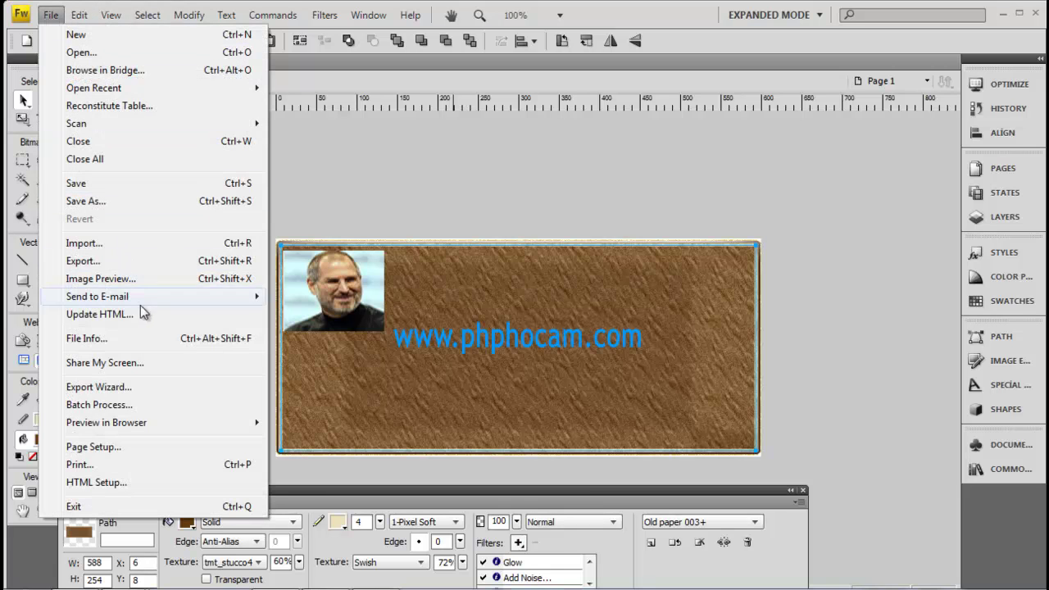
Run the Export Wizard with the web as destination to reach Image Preview.
click(140, 390)
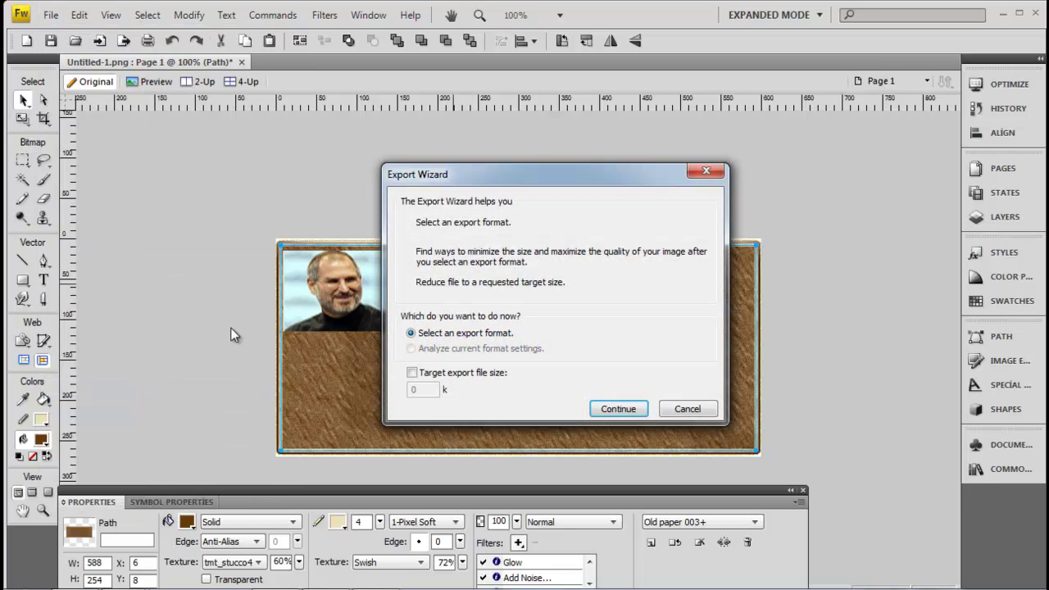
click(616, 410)
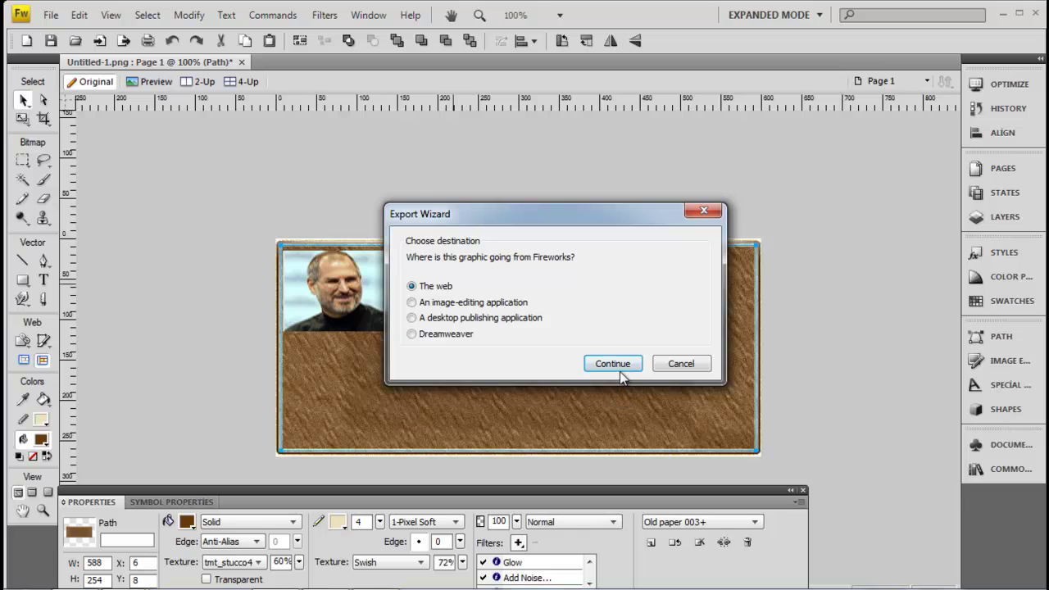
click(619, 366)
click(671, 395)
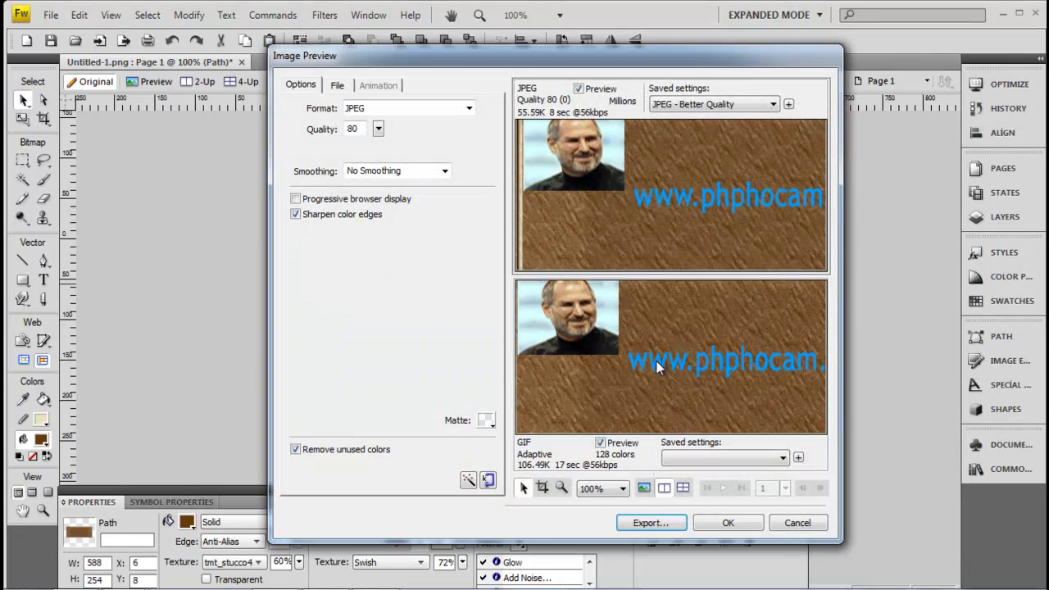
Compare PNG 8, GIF and PNG 24 formats, then settle on PNG 32 and proceed to export.
click(469, 109)
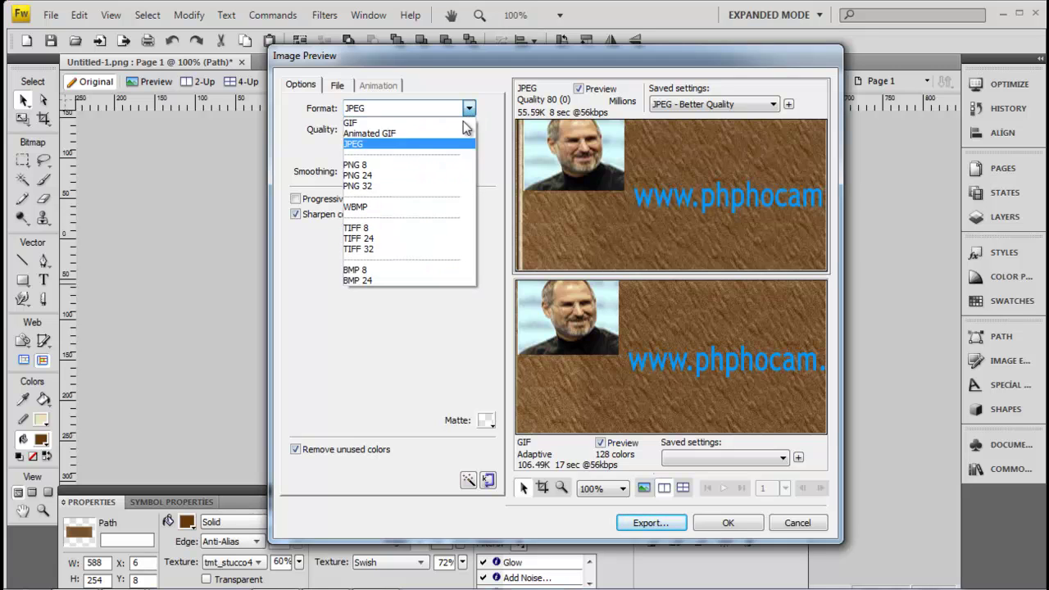
click(432, 151)
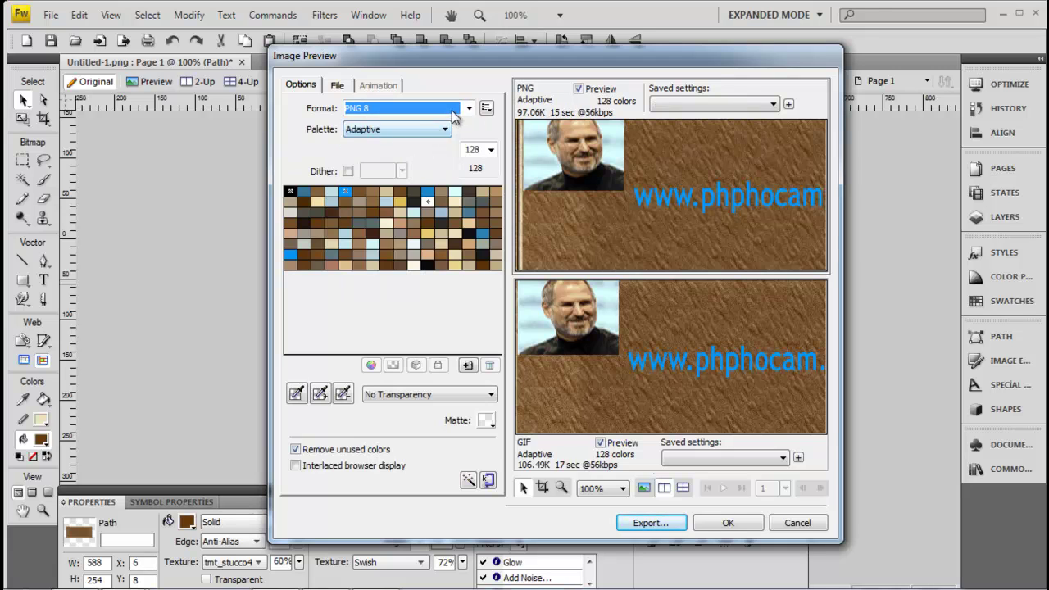
click(452, 112)
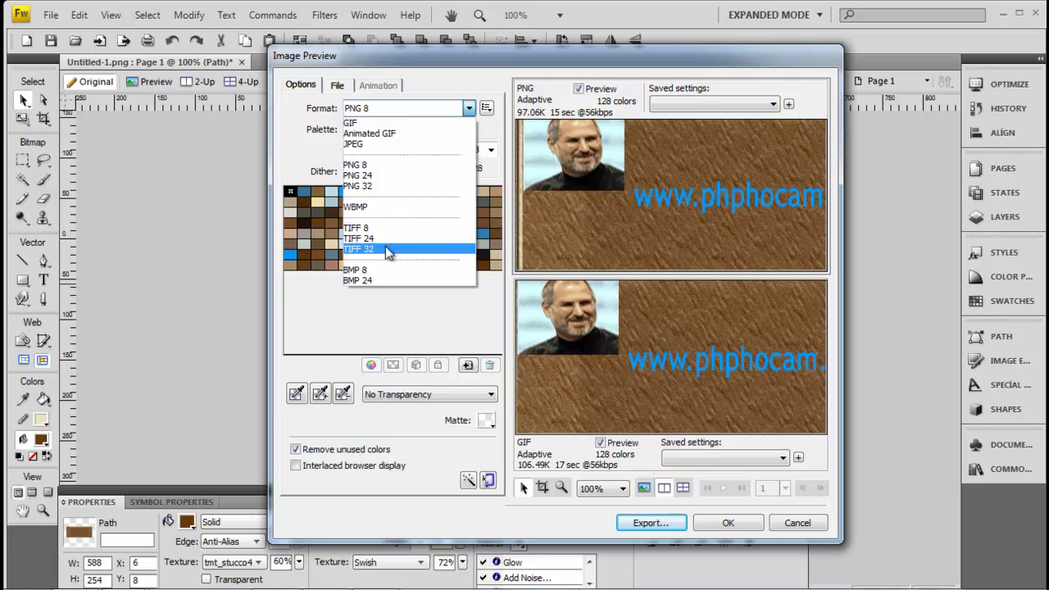
click(398, 123)
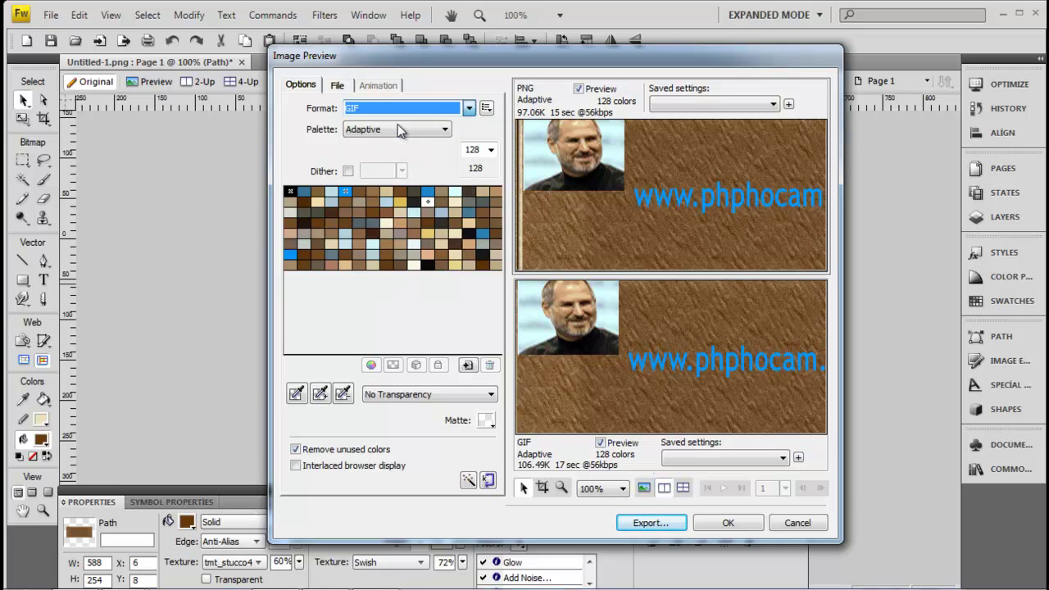
click(452, 111)
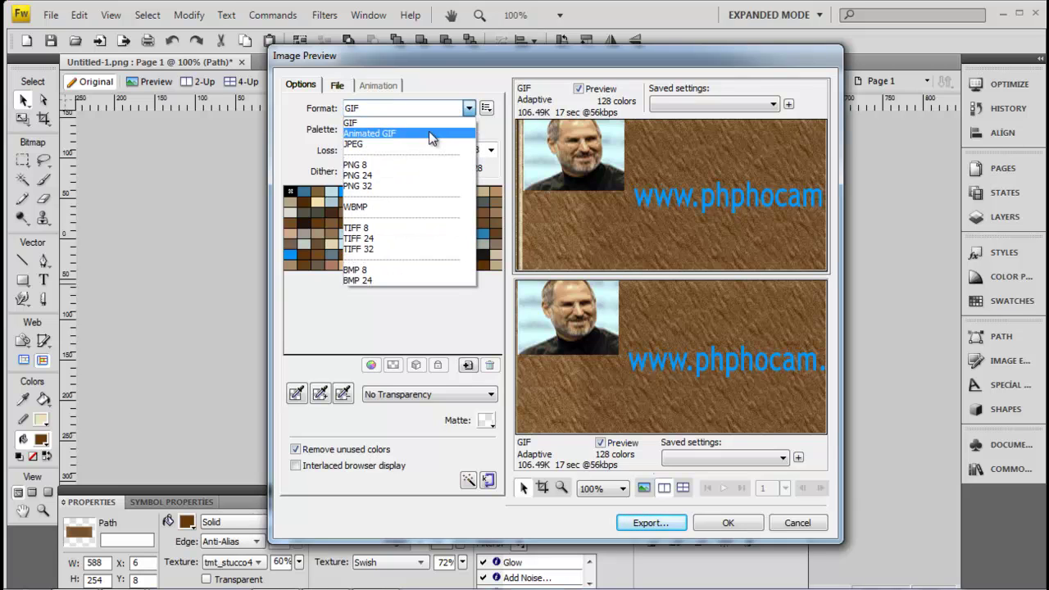
click(396, 166)
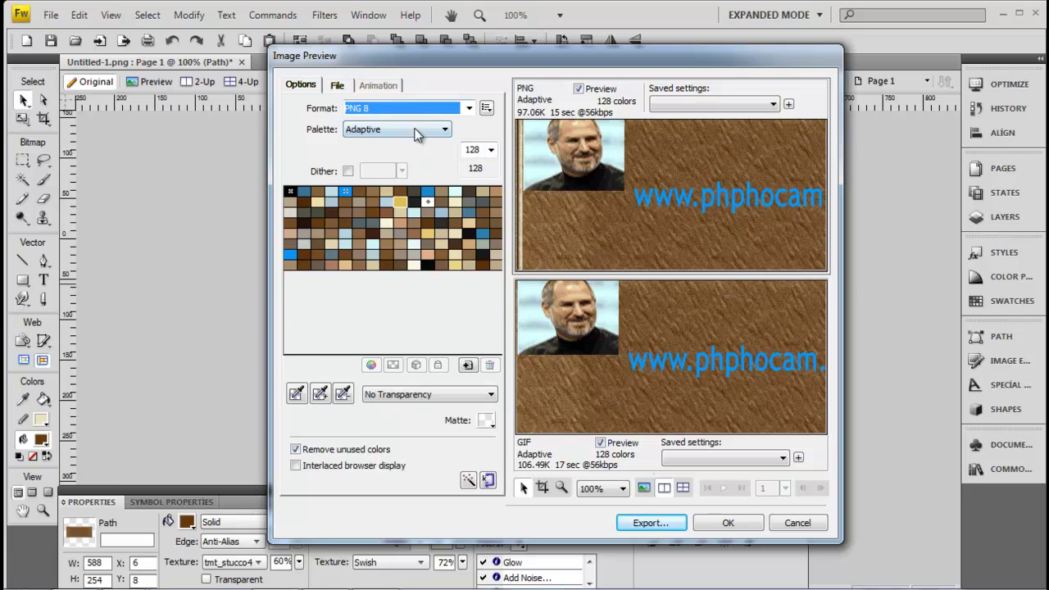
click(416, 115)
click(383, 185)
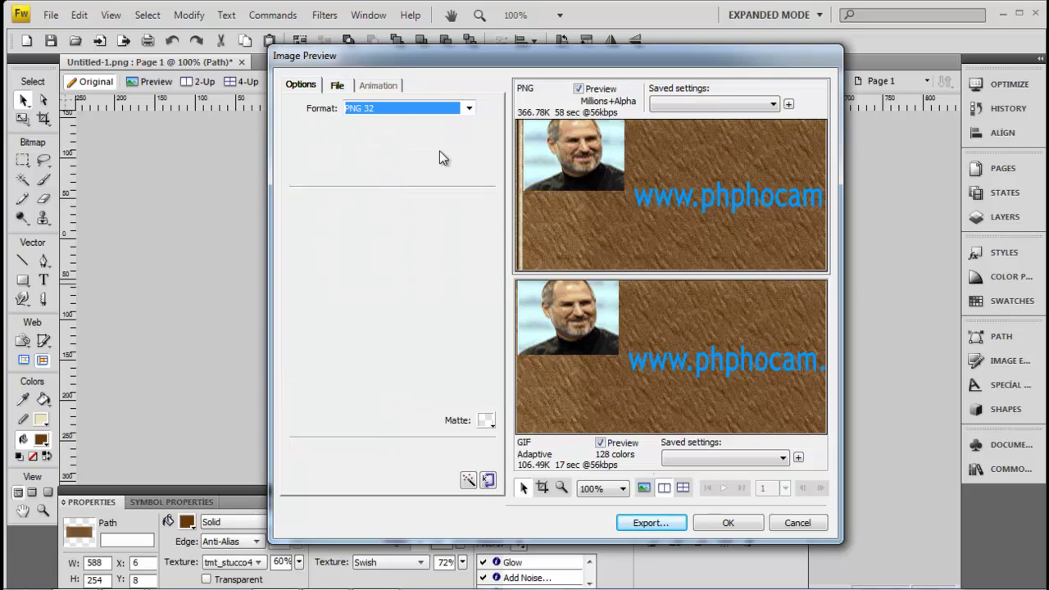
click(433, 108)
click(398, 171)
click(426, 116)
click(407, 183)
click(649, 522)
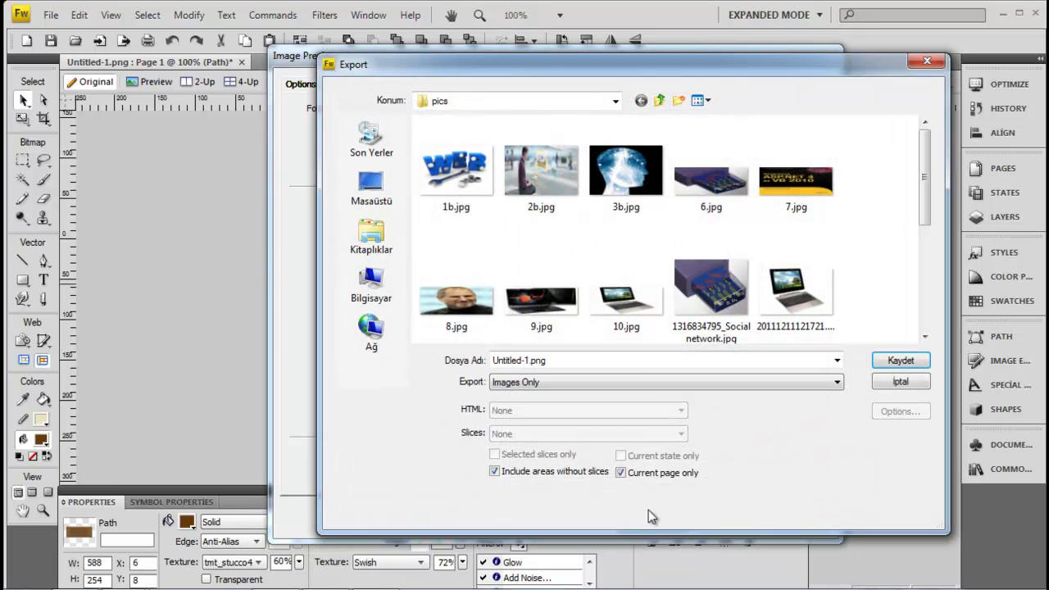
Export the banner to the Masaüstü desktop folder as deneme.png.
click(368, 202)
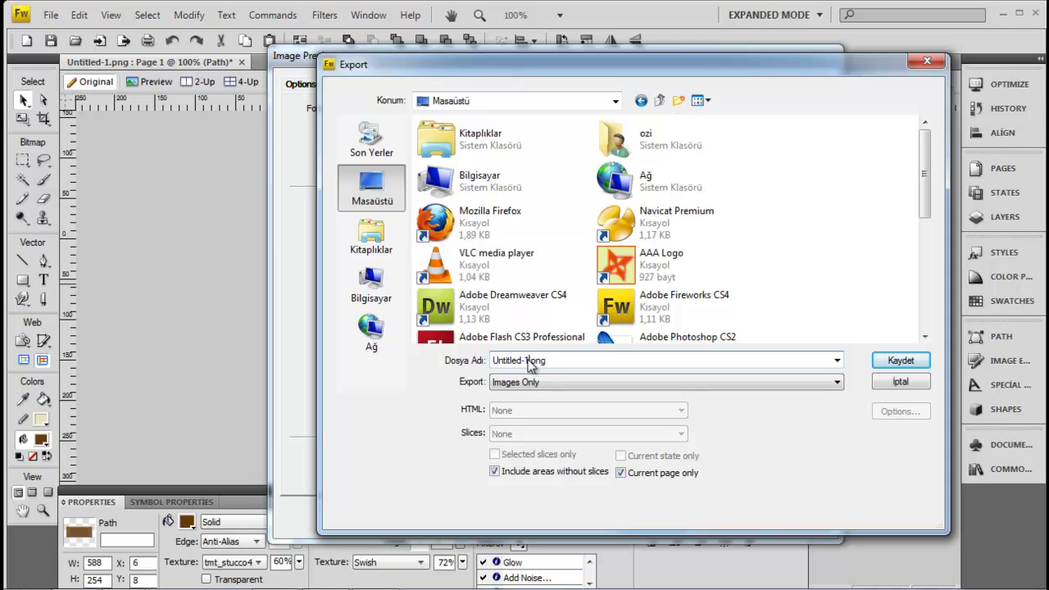
drag(528, 360, 432, 363)
key(BackSpace)
key(Delete)
text(deneme)
click(882, 367)
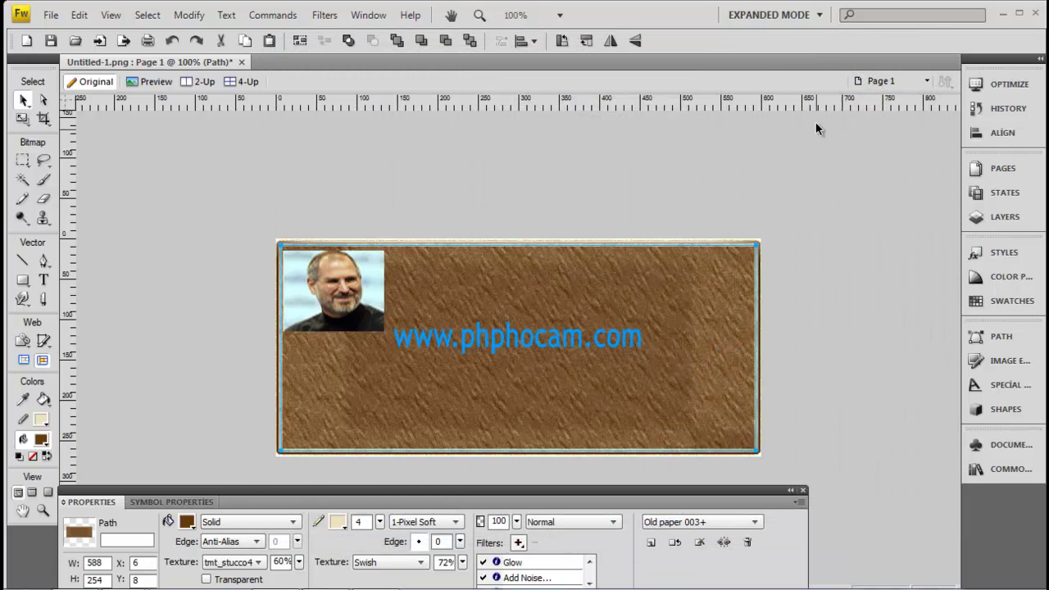
click(1003, 14)
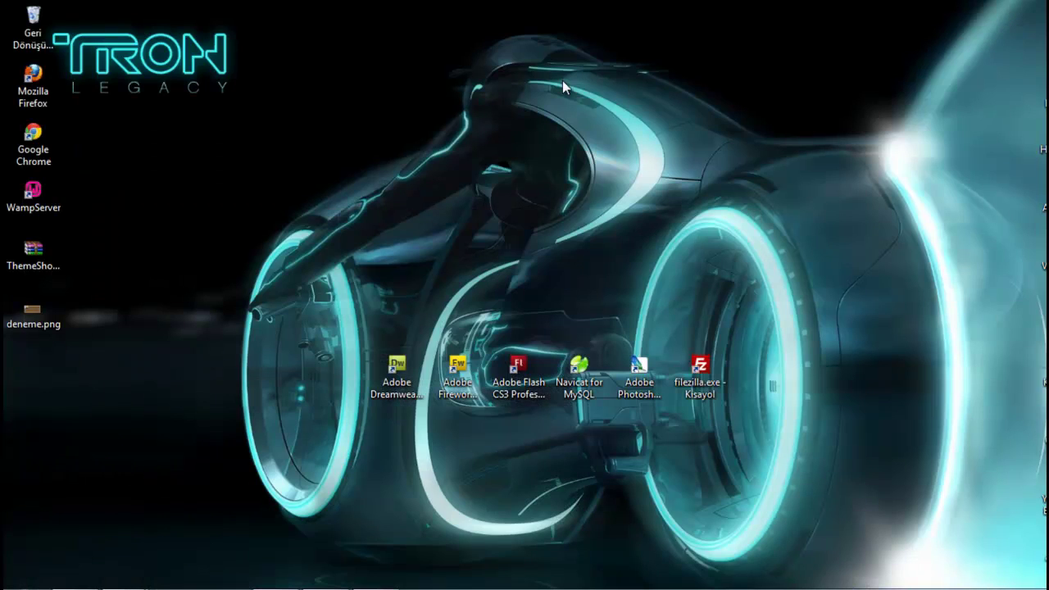
click(47, 321)
double_click(47, 321)
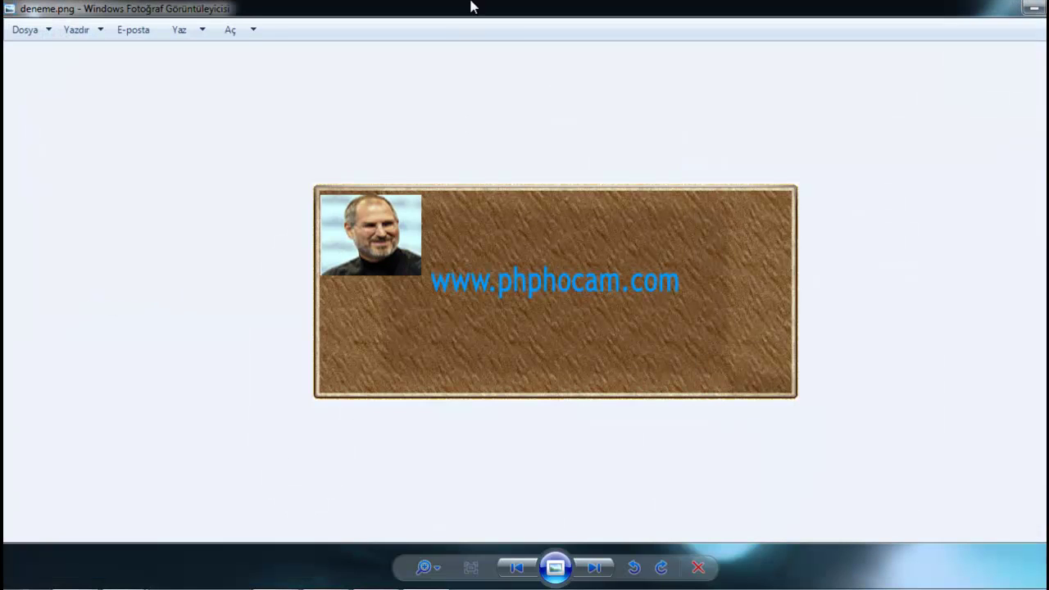
double_click(471, 7)
double_click(279, 54)
double_click(870, 9)
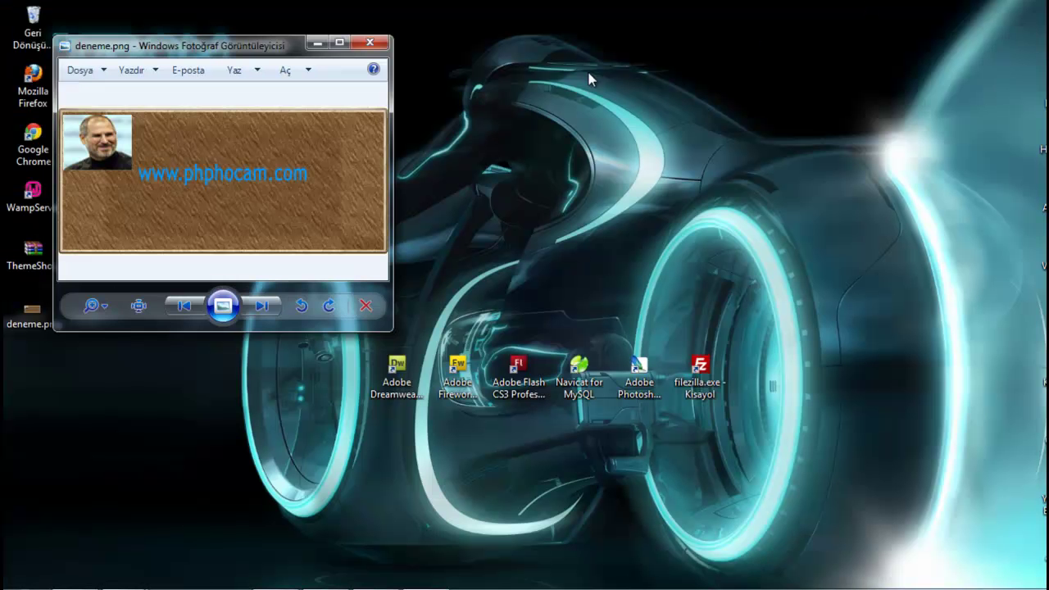
click(370, 42)
click(457, 371)
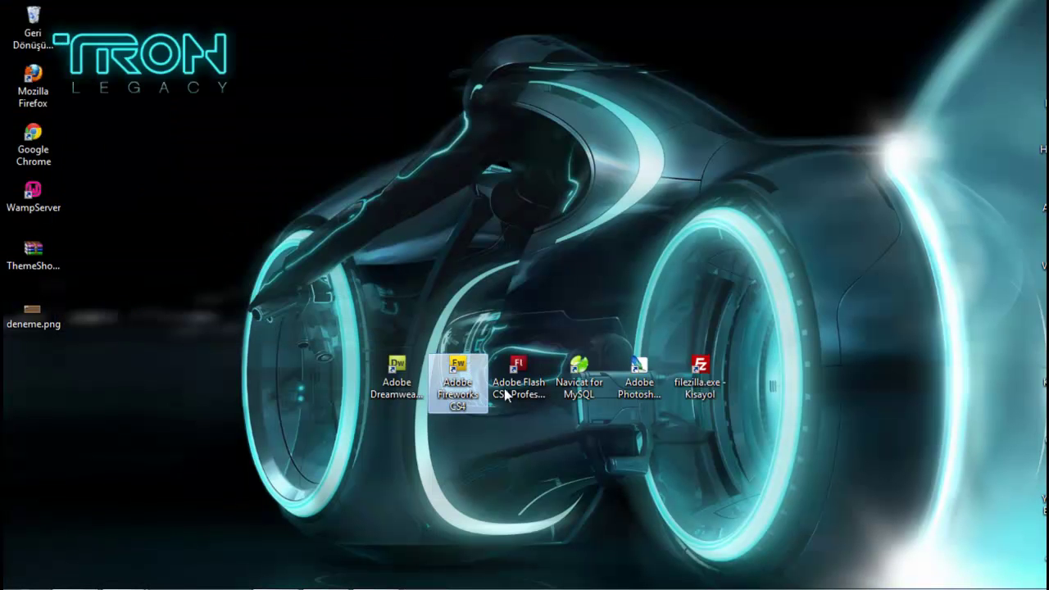
Return to Fireworks CS4 via its desktop shortcut and deselect the background shape.
double_click(457, 377)
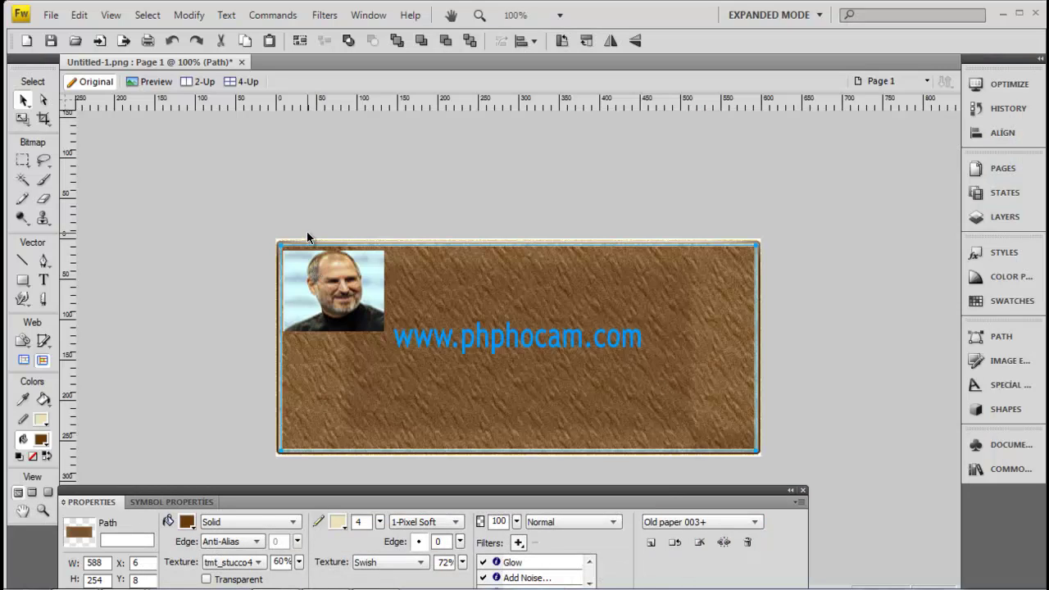
click(283, 169)
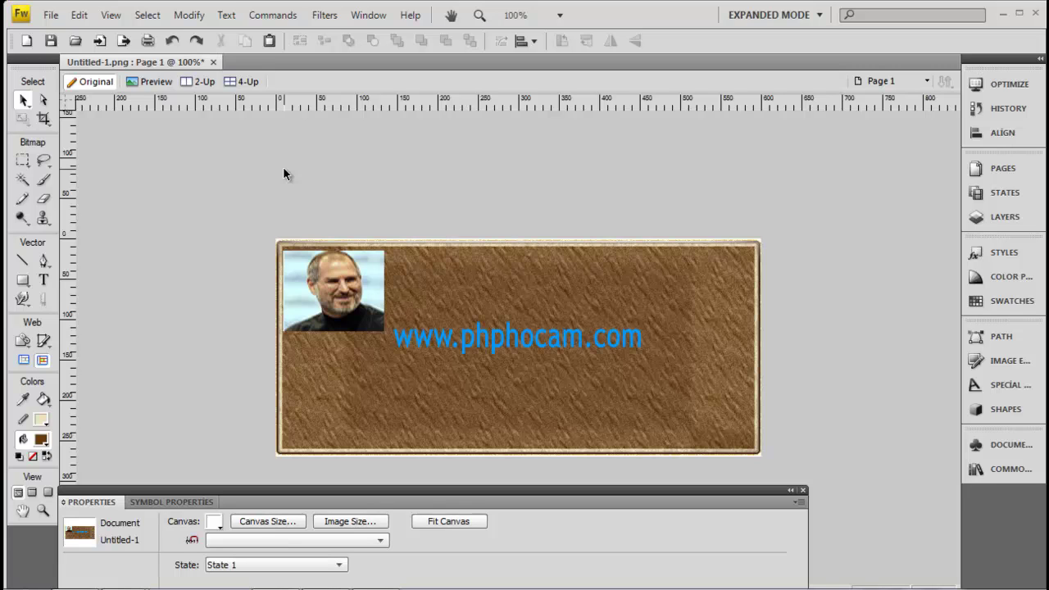